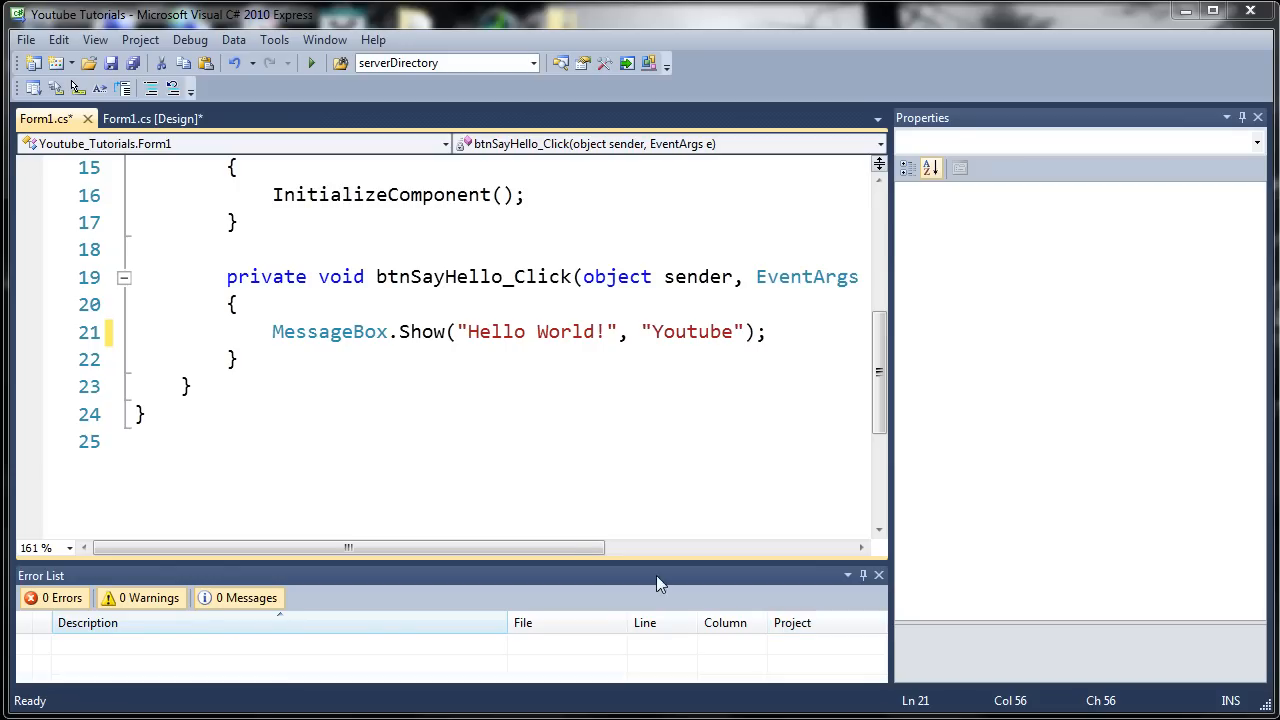
# Step: Switch from the code editor to the Form1.cs [Design] view
pyautogui.click(150, 119)
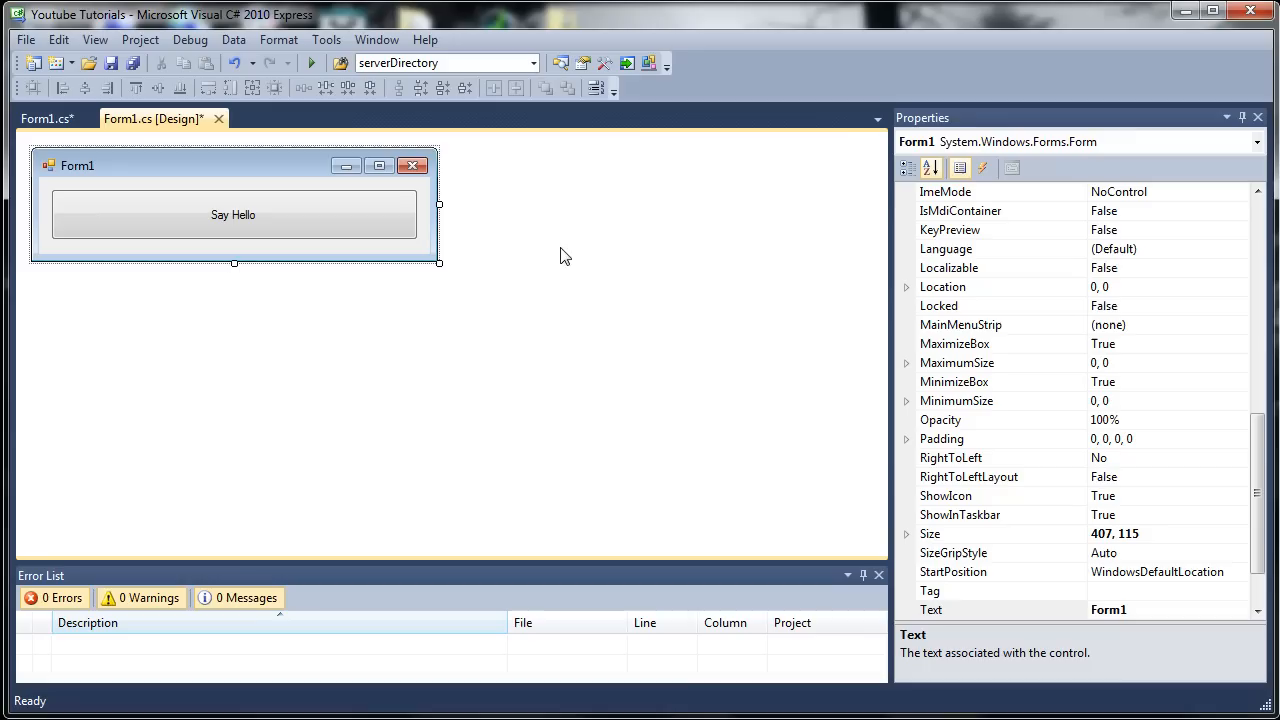
pyautogui.click(950, 122)
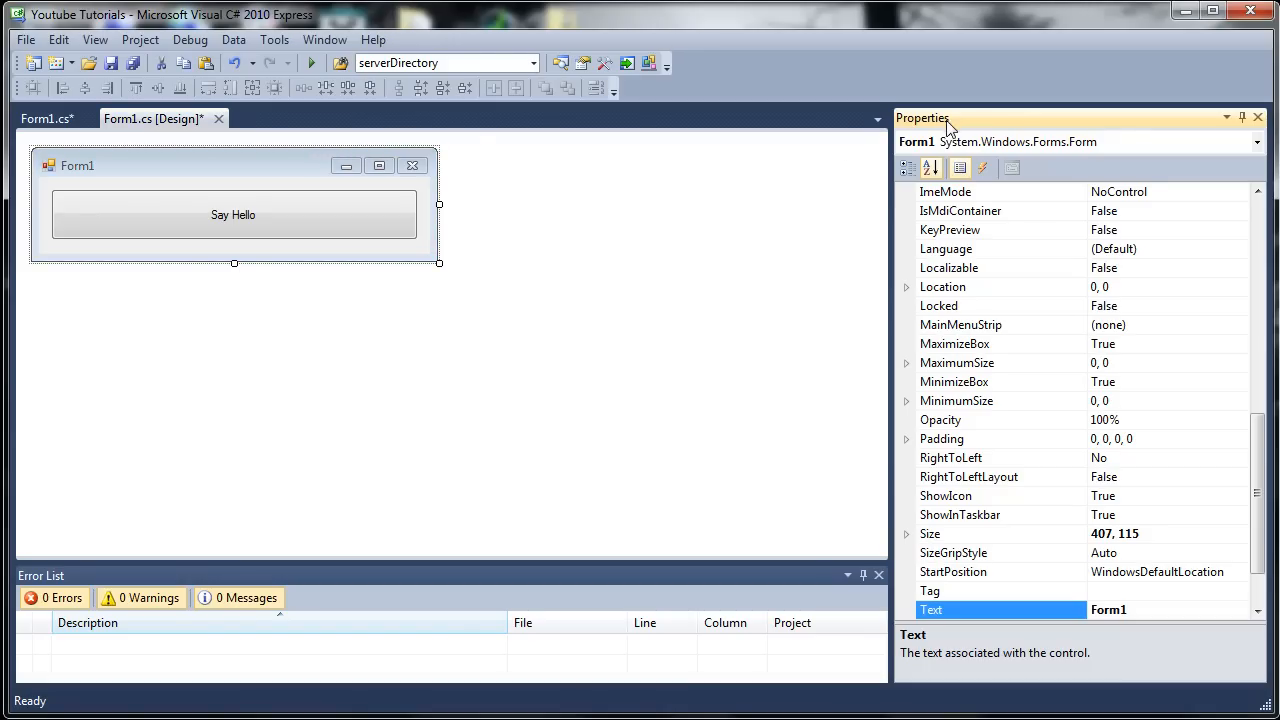
pyautogui.moveTo(1260, 455); pyautogui.dragTo(1250, 260)
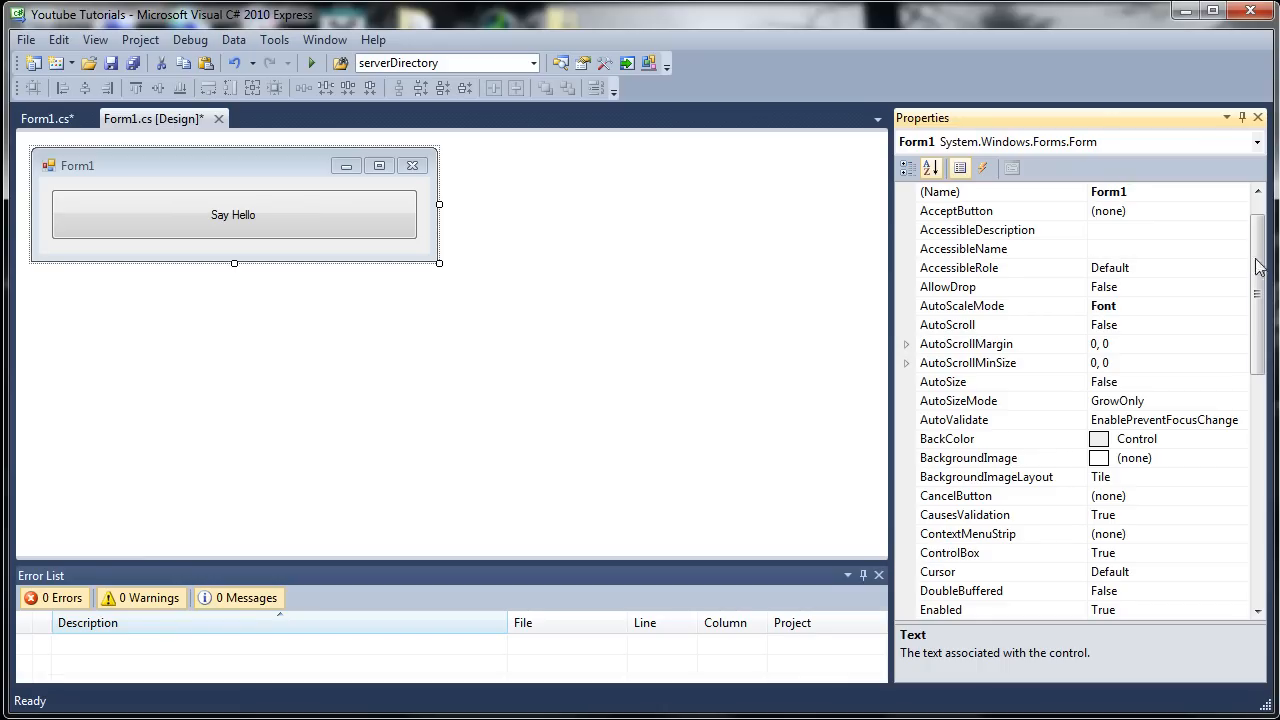
pyautogui.moveTo(1257, 262); pyautogui.dragTo(1257, 225)
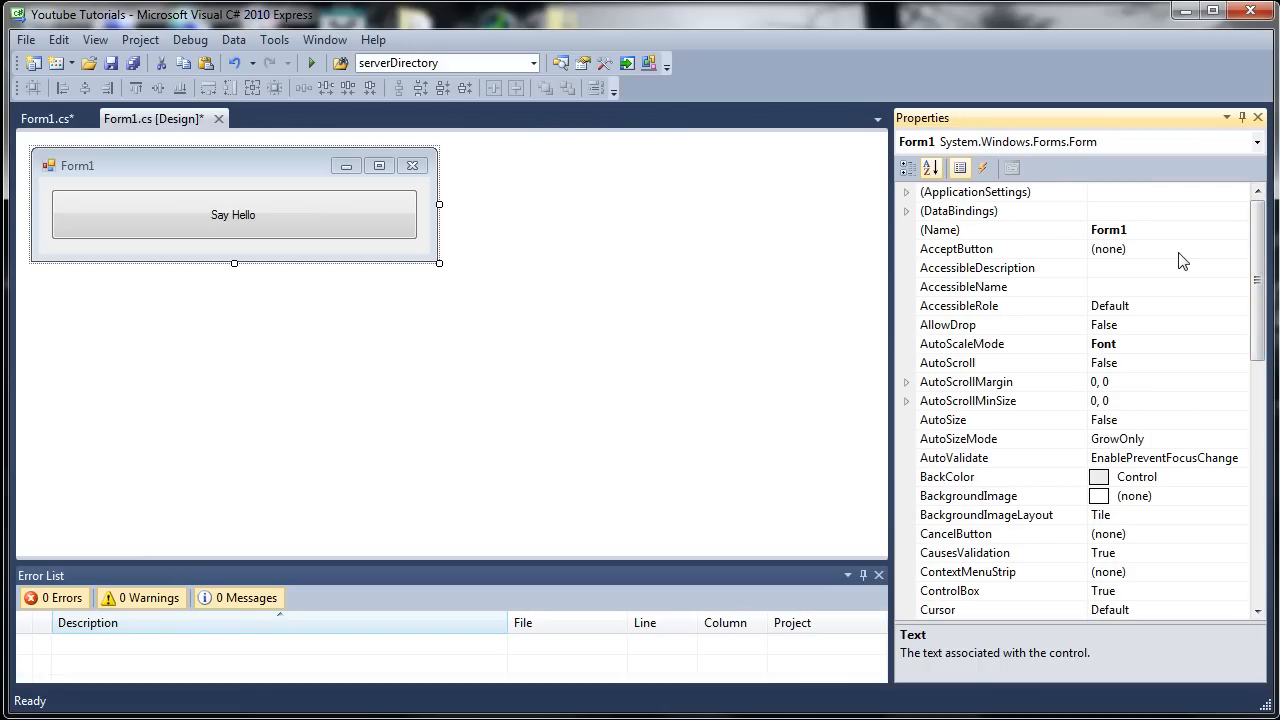
pyautogui.click(1131, 249)
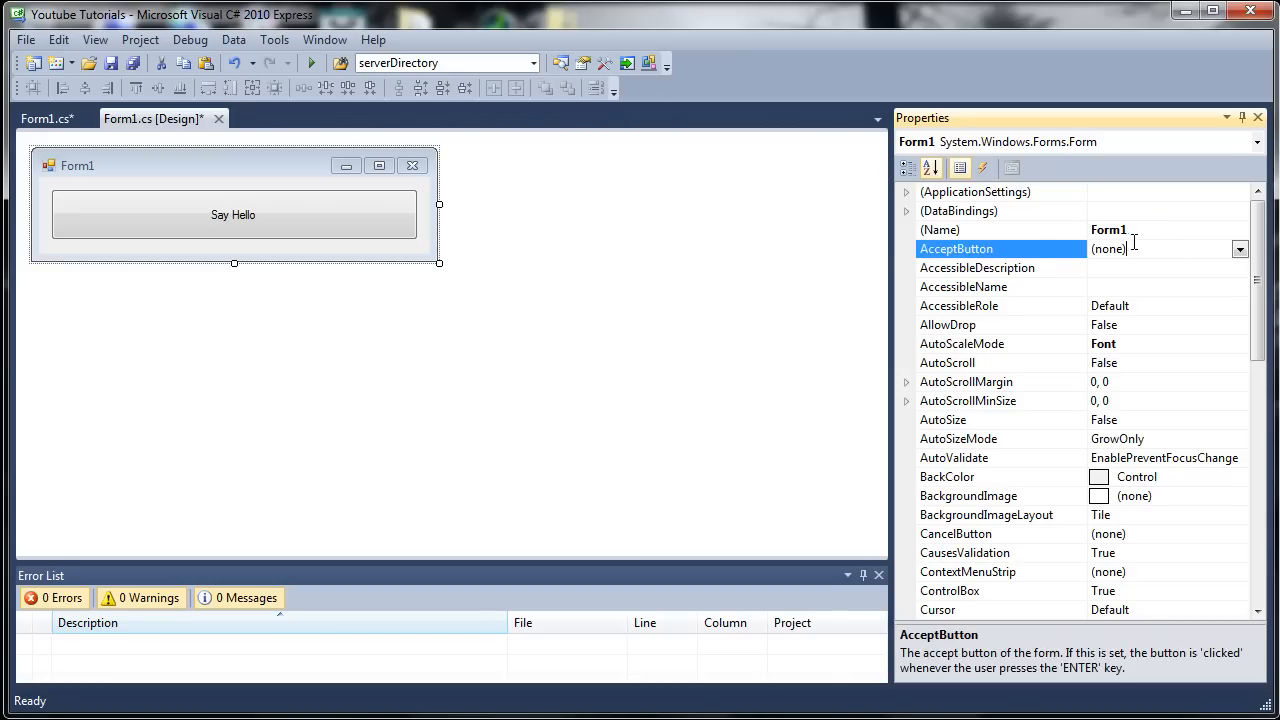
pyautogui.doubleClick(1143, 231)
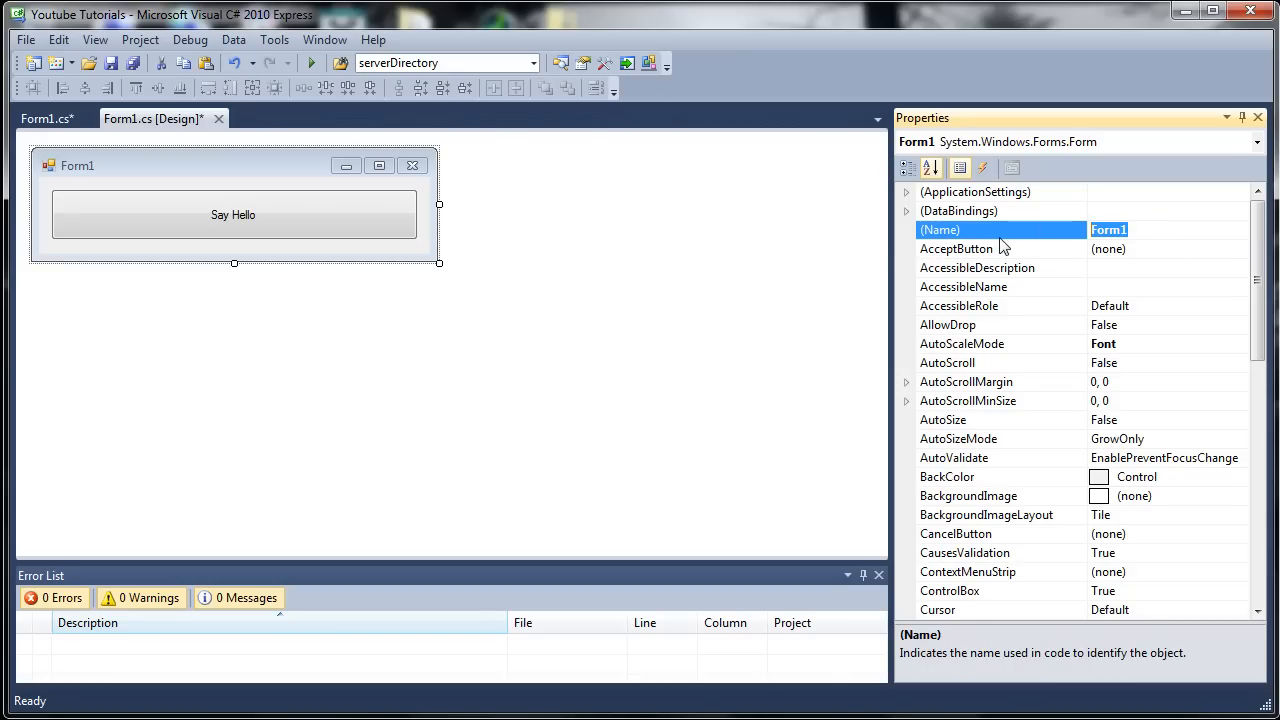
pyautogui.click(340, 195)
pyautogui.click(283, 185)
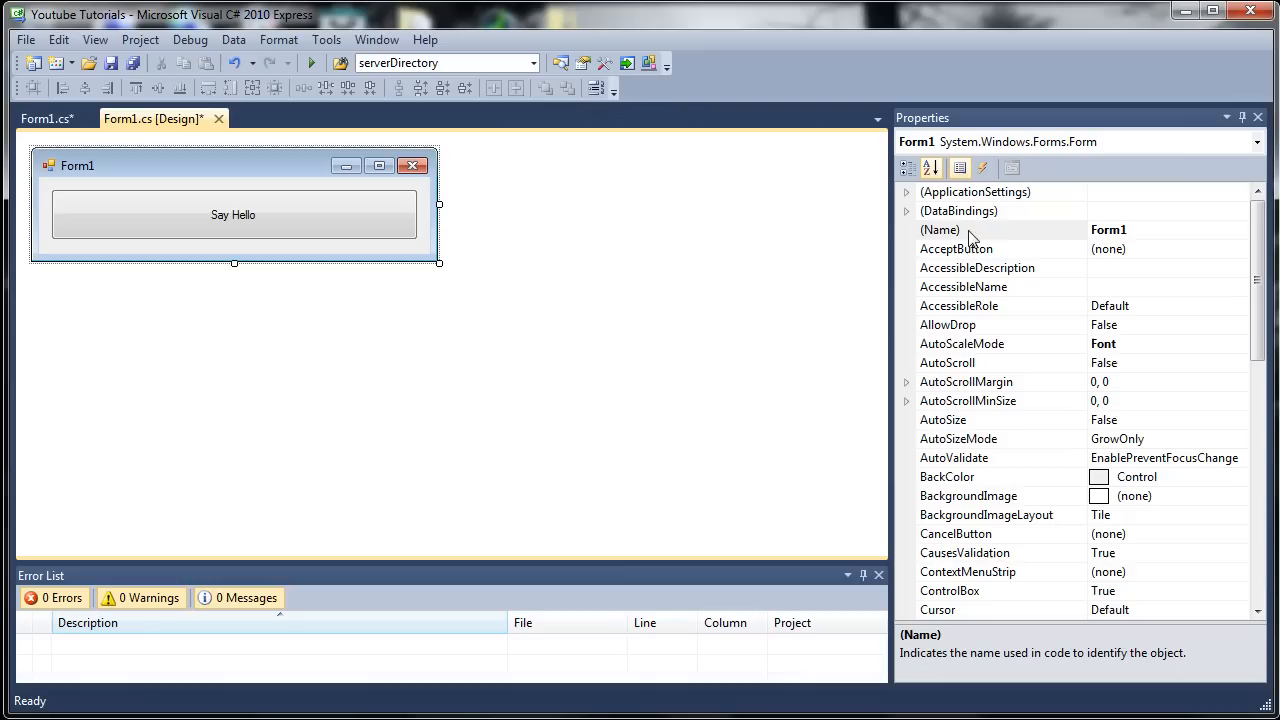
pyautogui.click(45, 119)
pyautogui.scroll(3, 405, 307)
pyautogui.scroll(2, 405, 307)
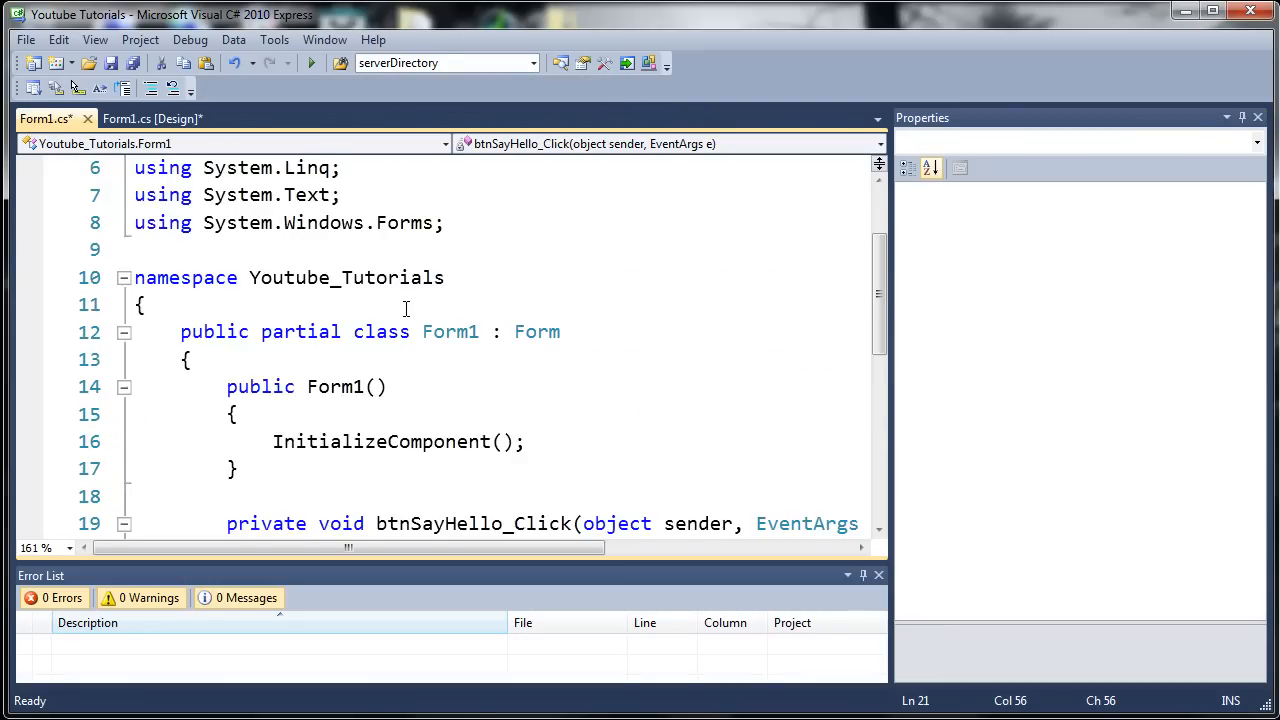
pyautogui.scroll(-1, 405, 307)
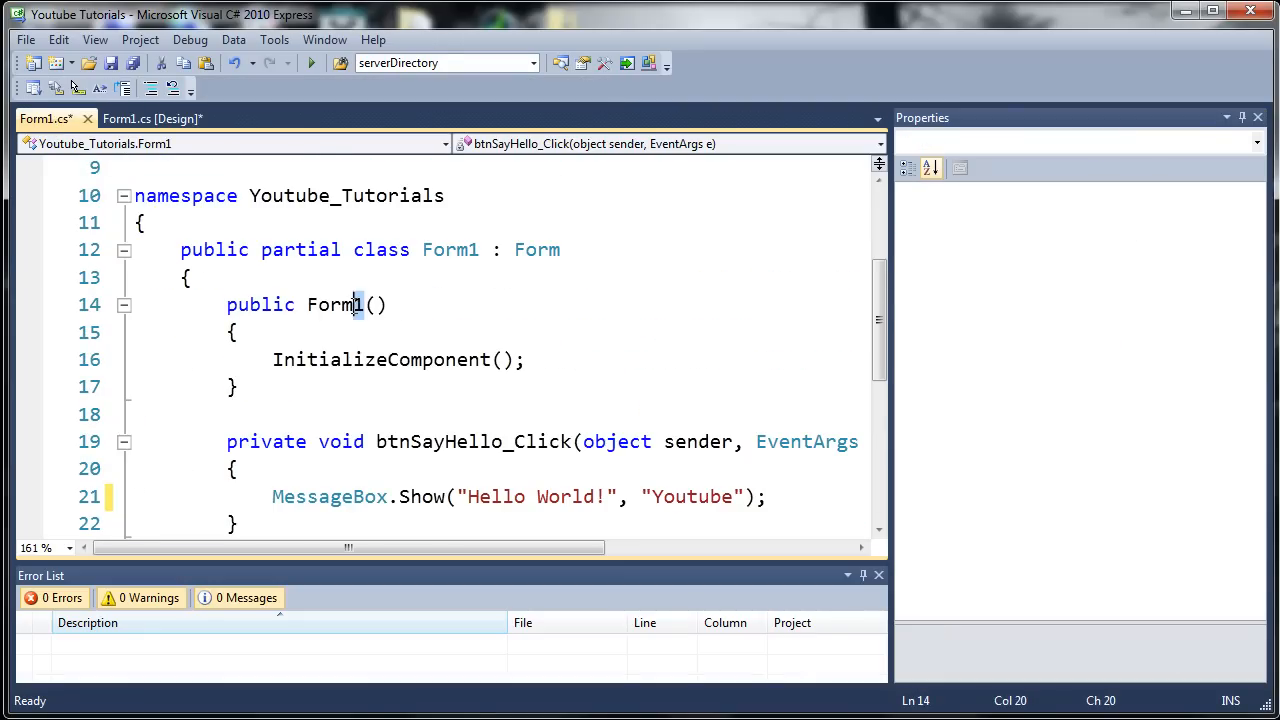
pyautogui.moveTo(363, 305); pyautogui.dragTo(306, 305)
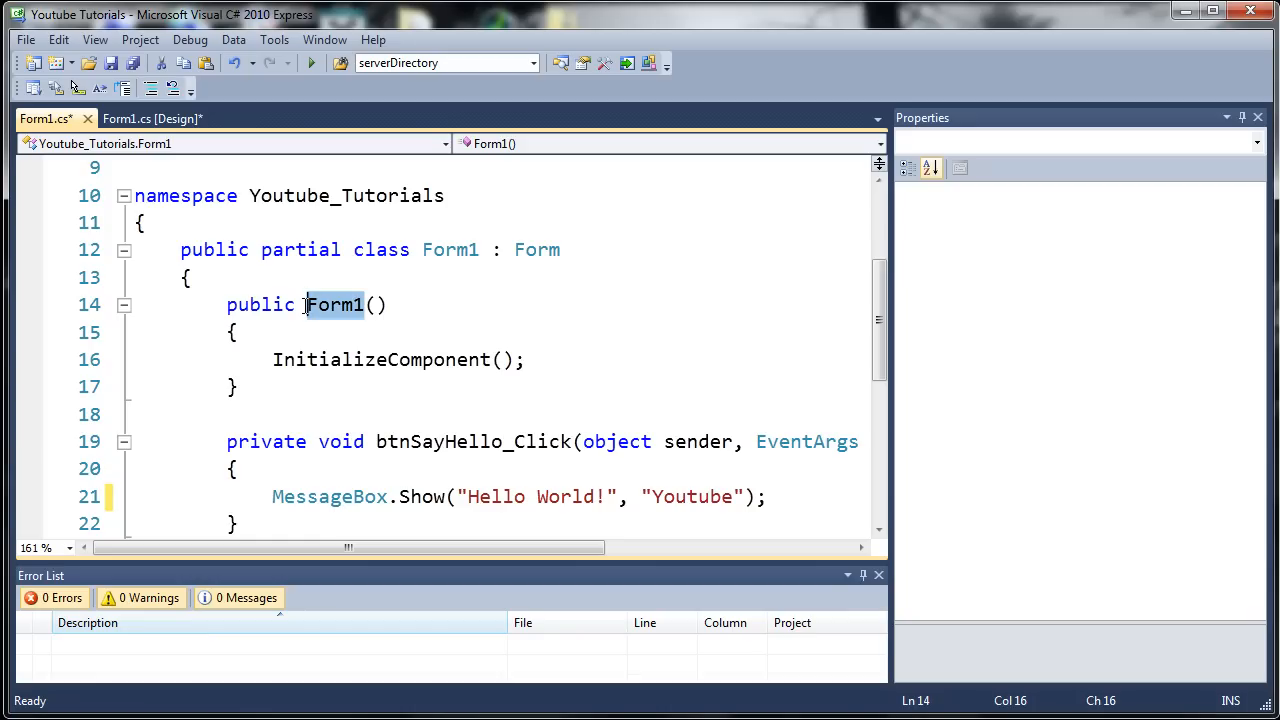
pyautogui.click(343, 304)
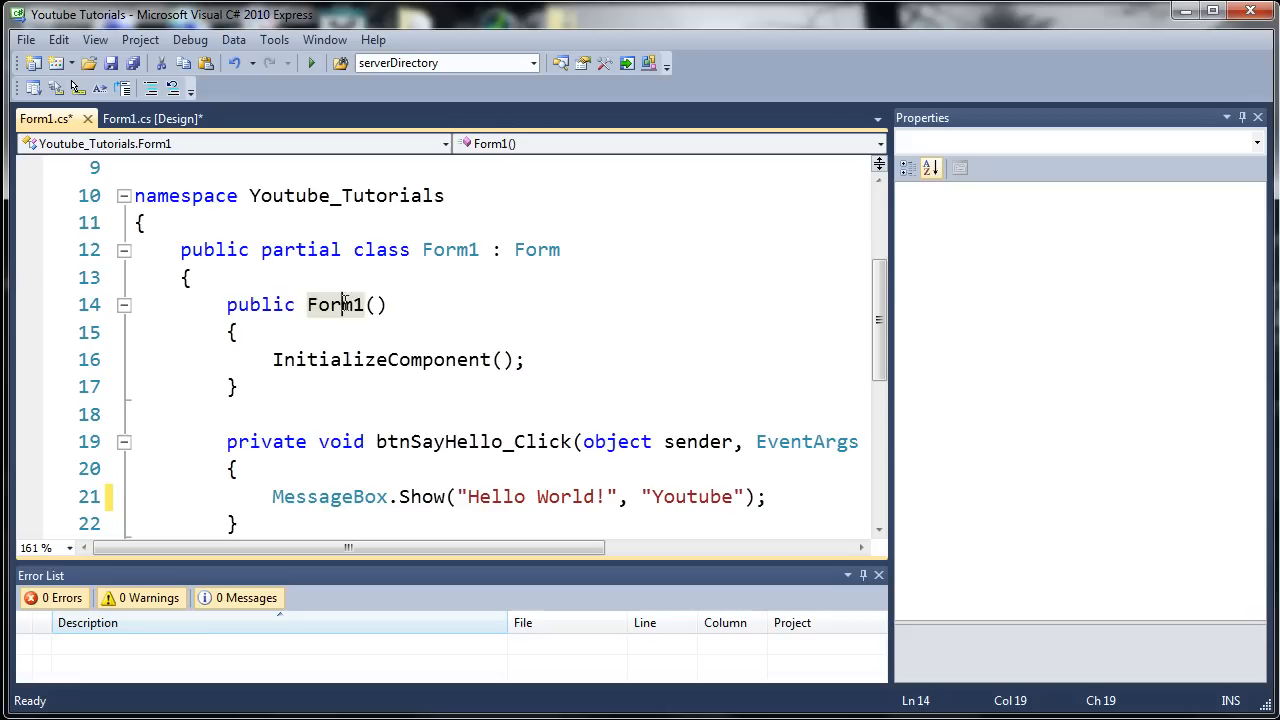
pyautogui.moveTo(365, 305); pyautogui.dragTo(304, 304)
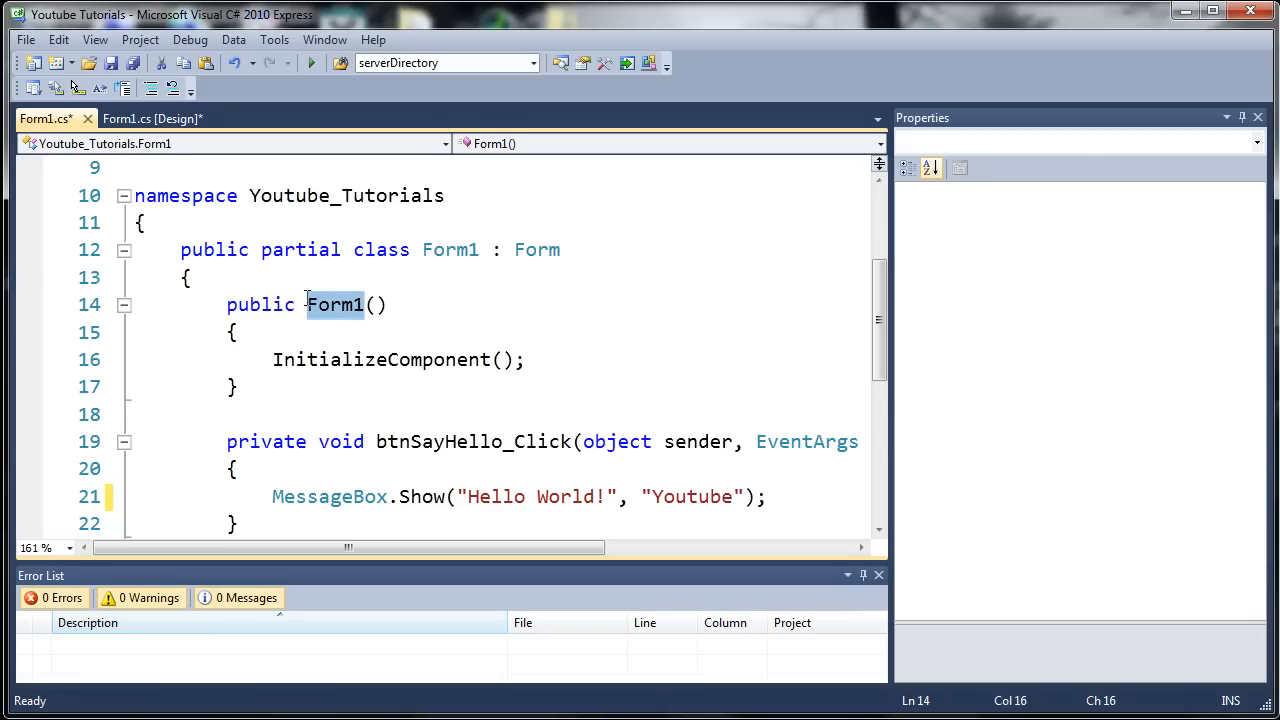
pyautogui.click(152, 119)
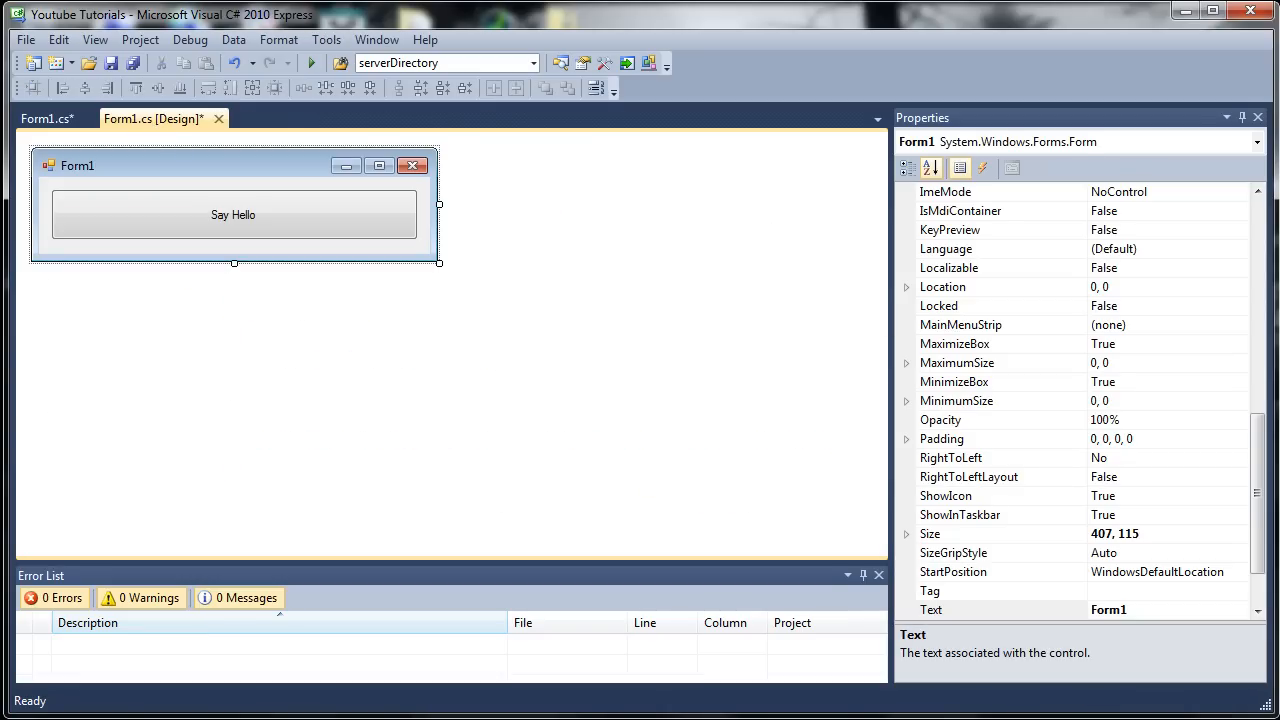
pyautogui.moveTo(1258, 495); pyautogui.dragTo(1257, 268)
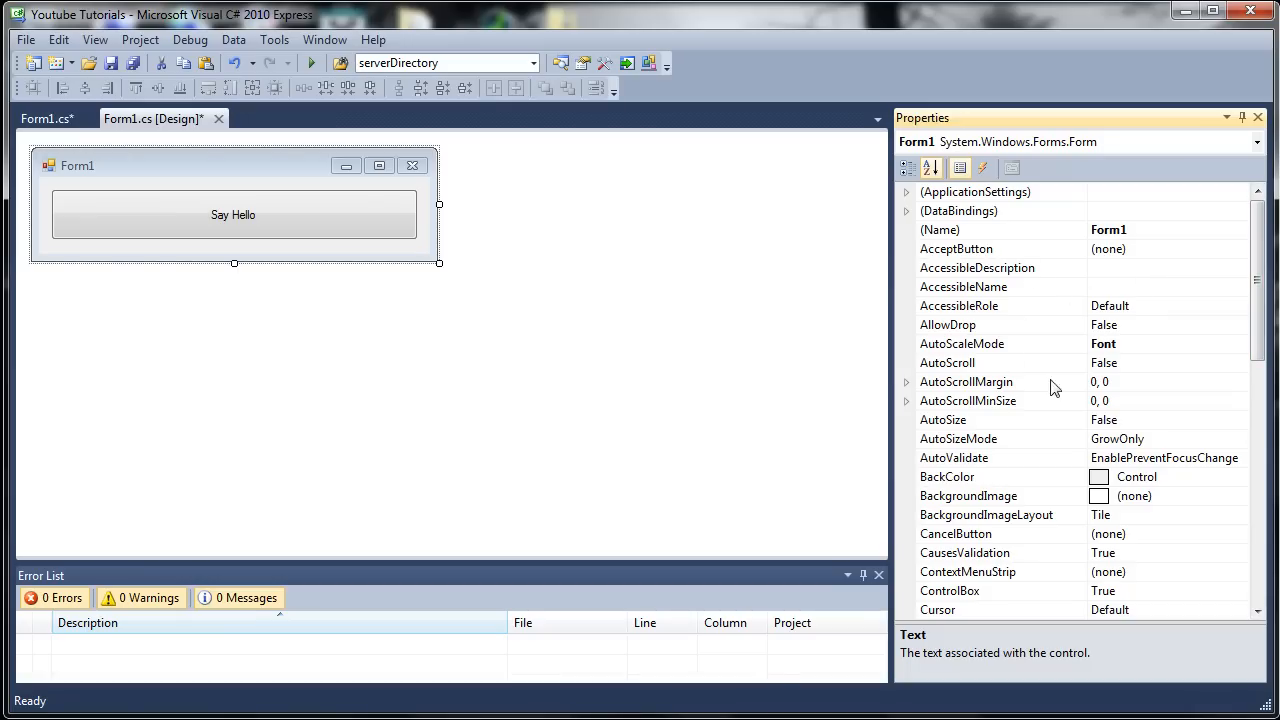
pyautogui.click(1110, 344)
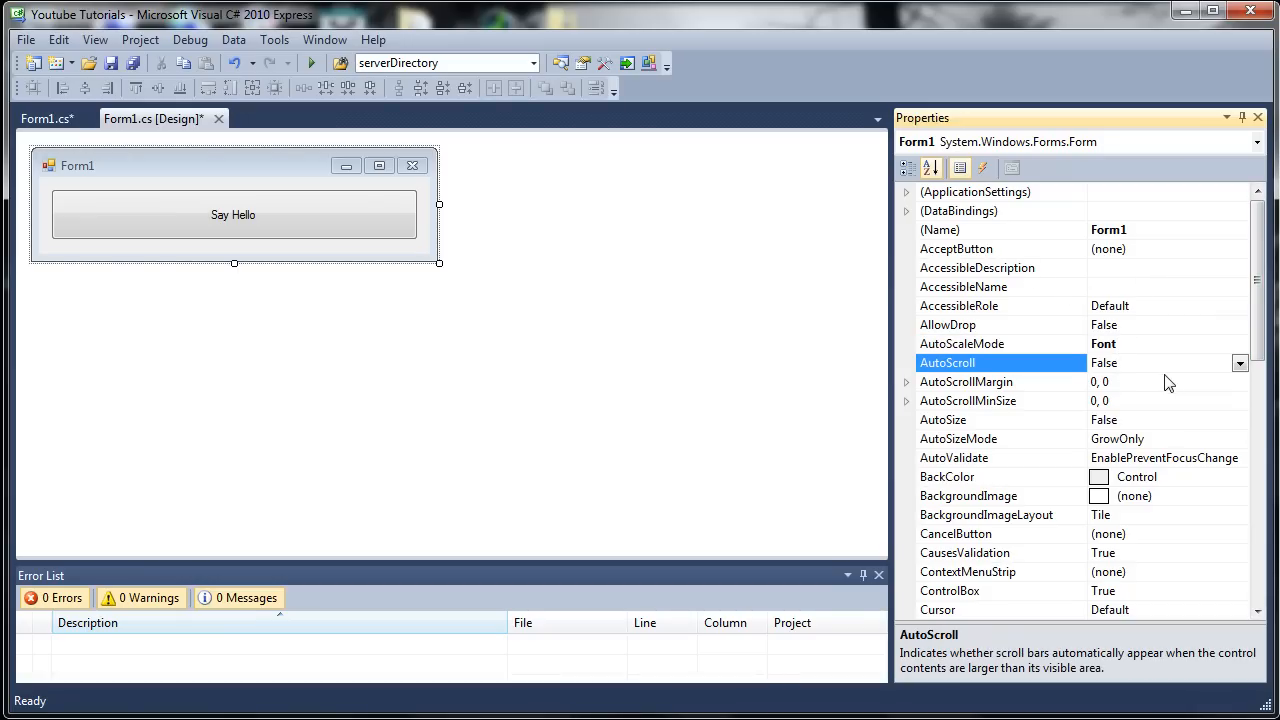
pyautogui.click(1006, 344)
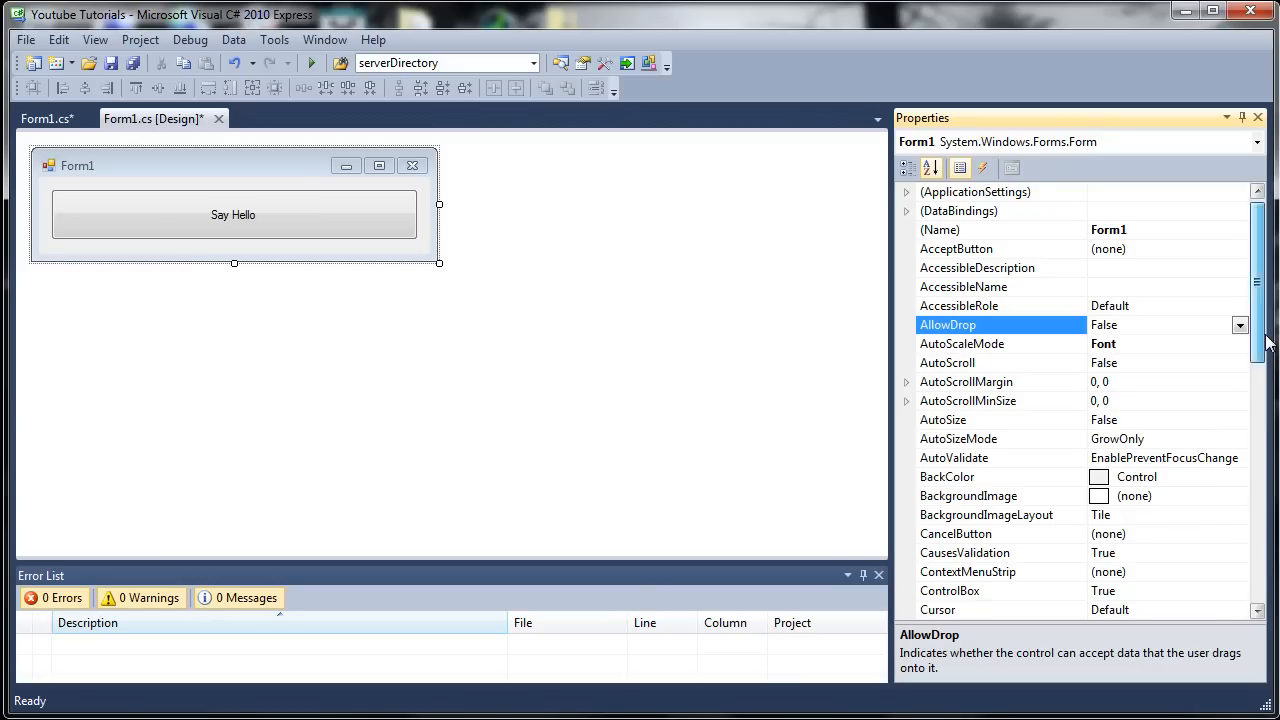
pyautogui.moveTo(1258, 312); pyautogui.dragTo(1265, 380)
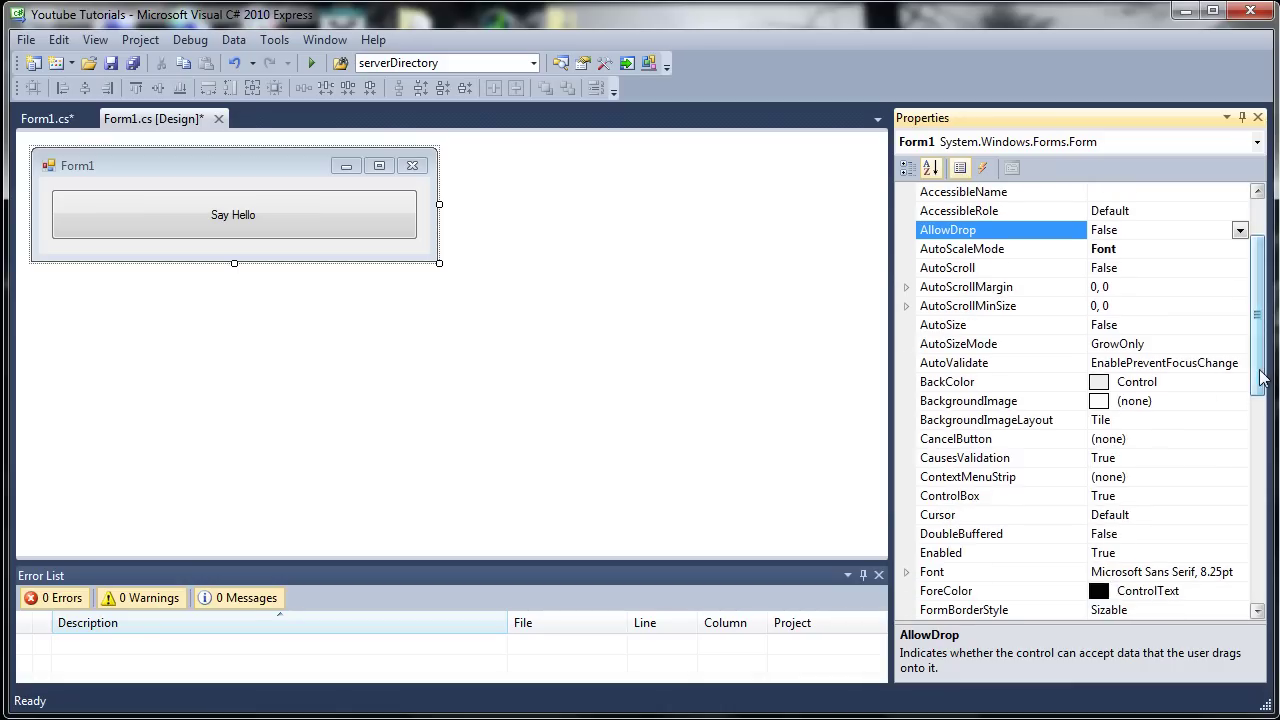
# Step: Browse the Custom, Web and System colour palettes and set Form1's BackColor to ActiveBorder
pyautogui.click(1010, 381)
pyautogui.click(1240, 383)
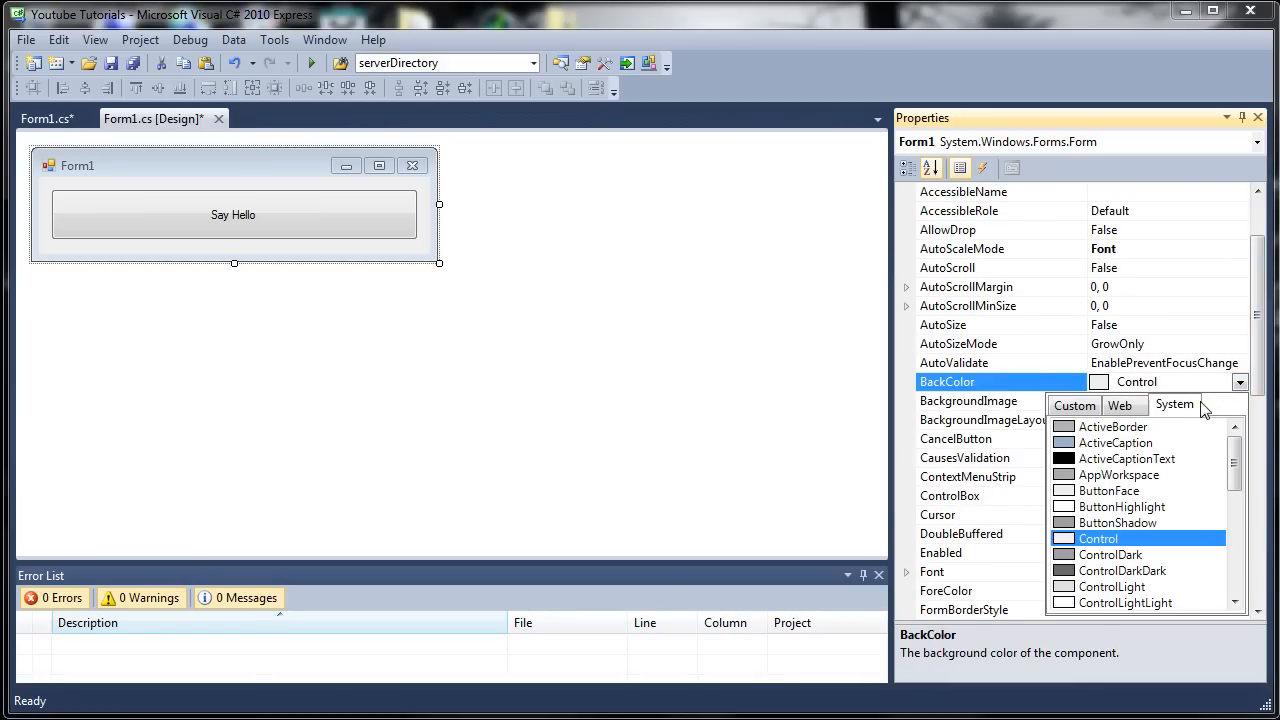
pyautogui.click(1120, 405)
pyautogui.click(1075, 405)
pyautogui.click(1120, 405)
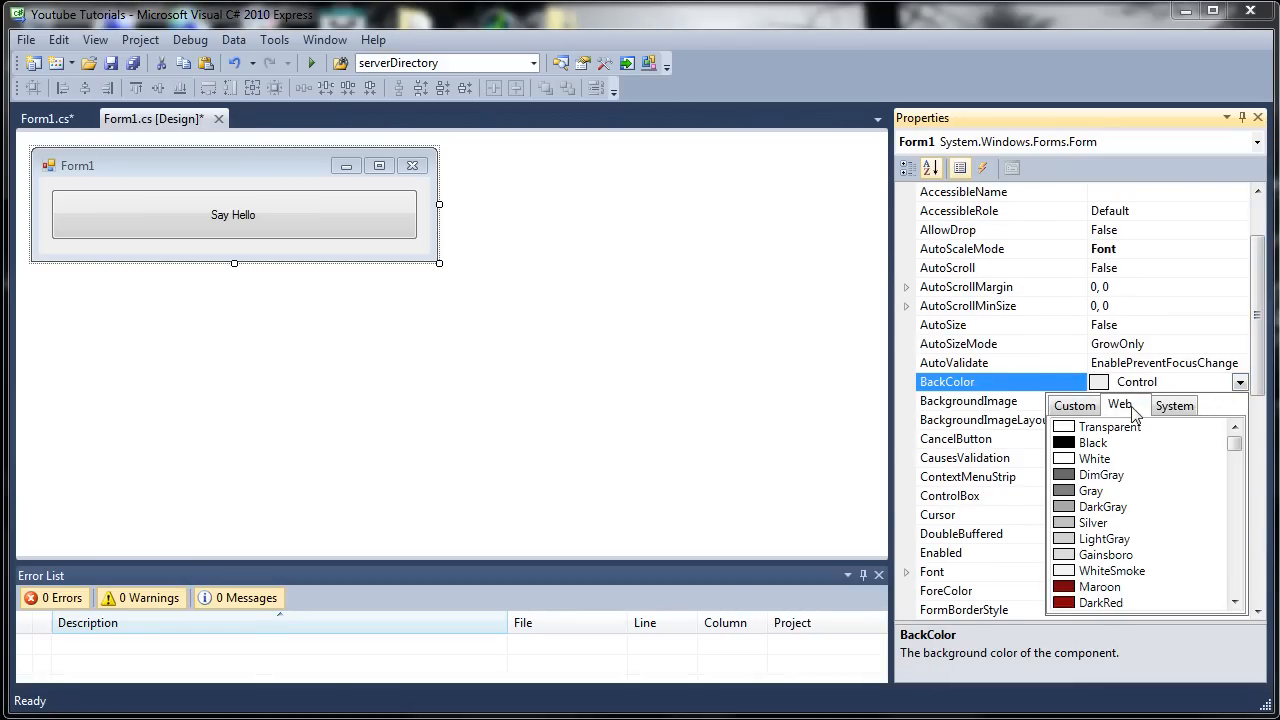
pyautogui.click(1174, 405)
pyautogui.scroll(-6, 1140, 480)
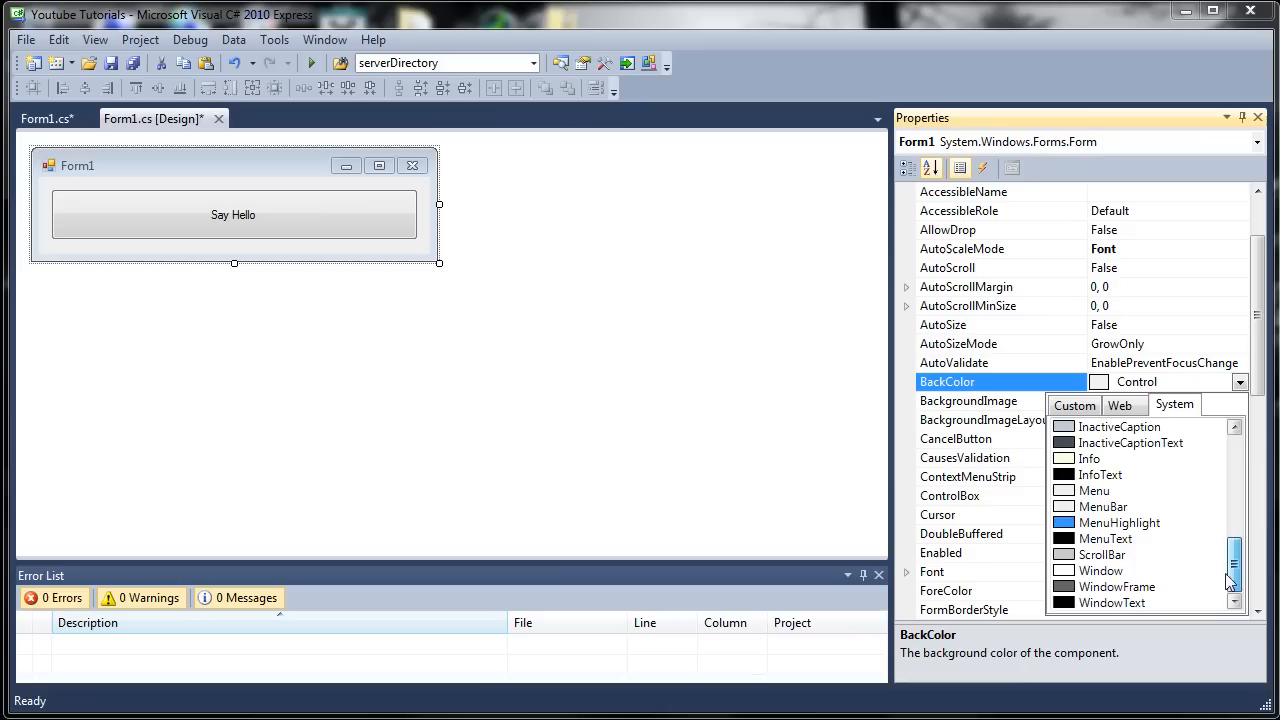
pyautogui.scroll(6, 1140, 480)
pyautogui.click(1075, 405)
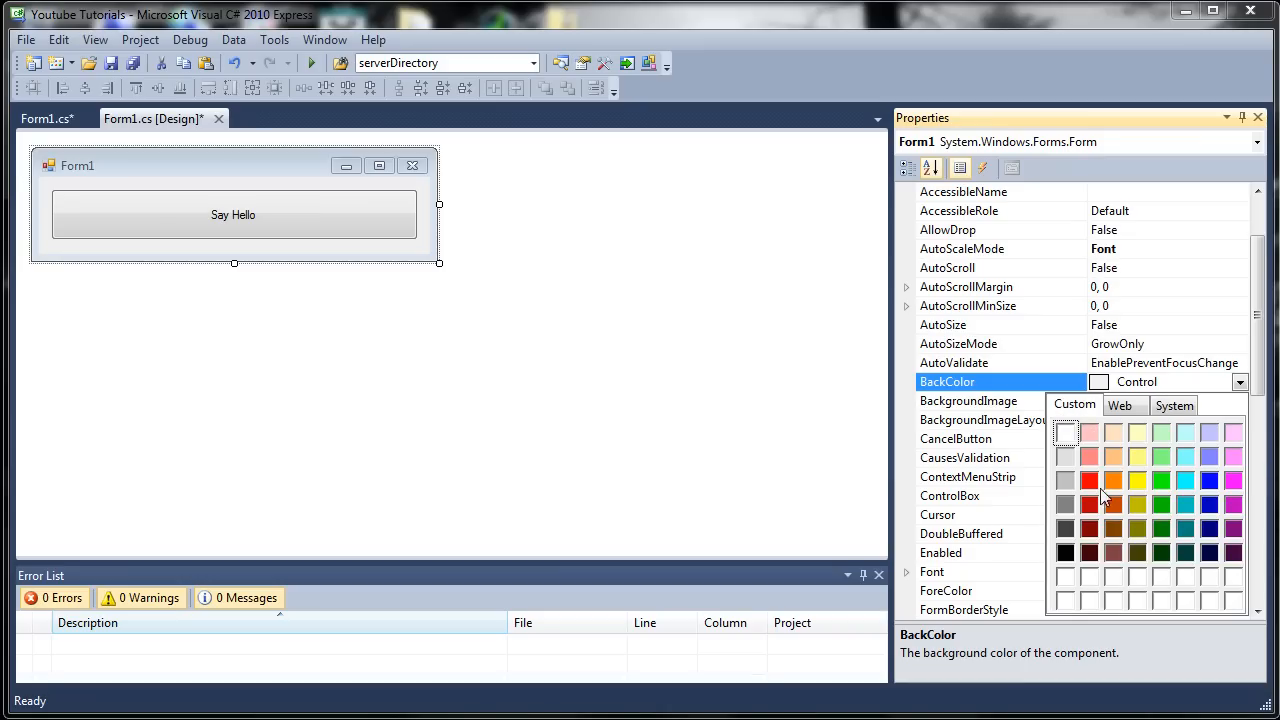
pyautogui.click(1120, 405)
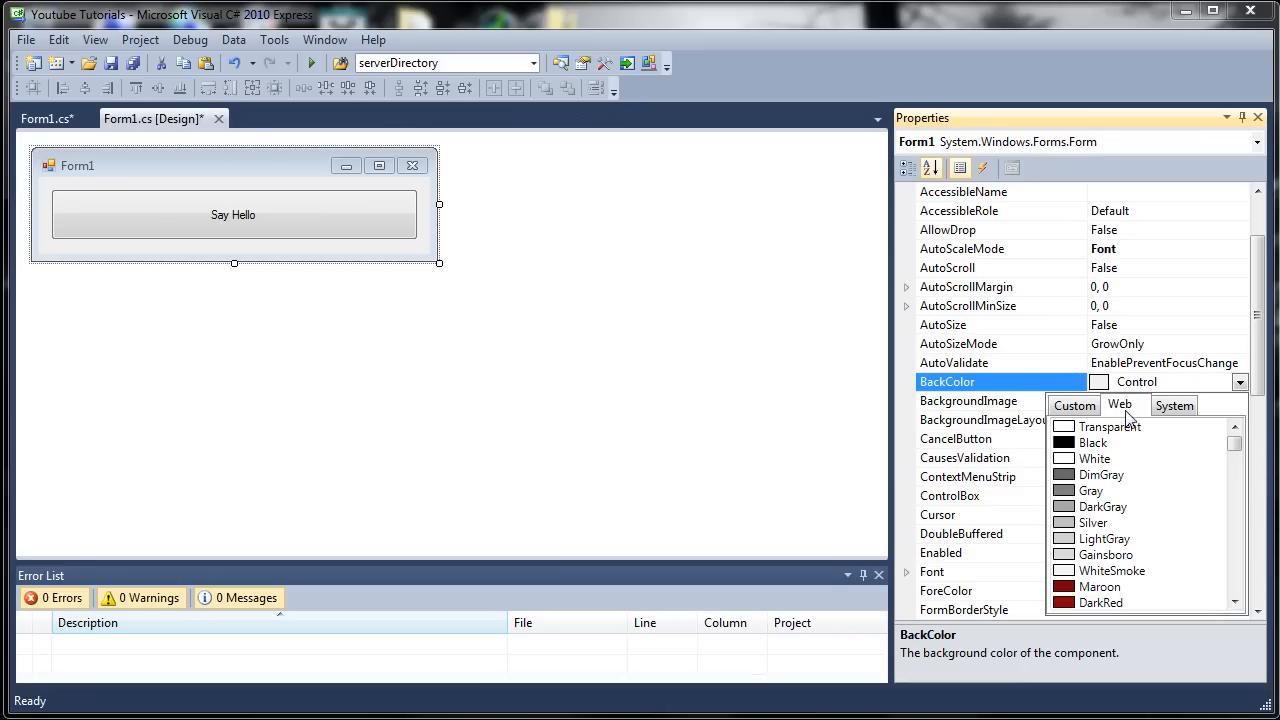
pyautogui.moveTo(1237, 442); pyautogui.dragTo(1233, 505)
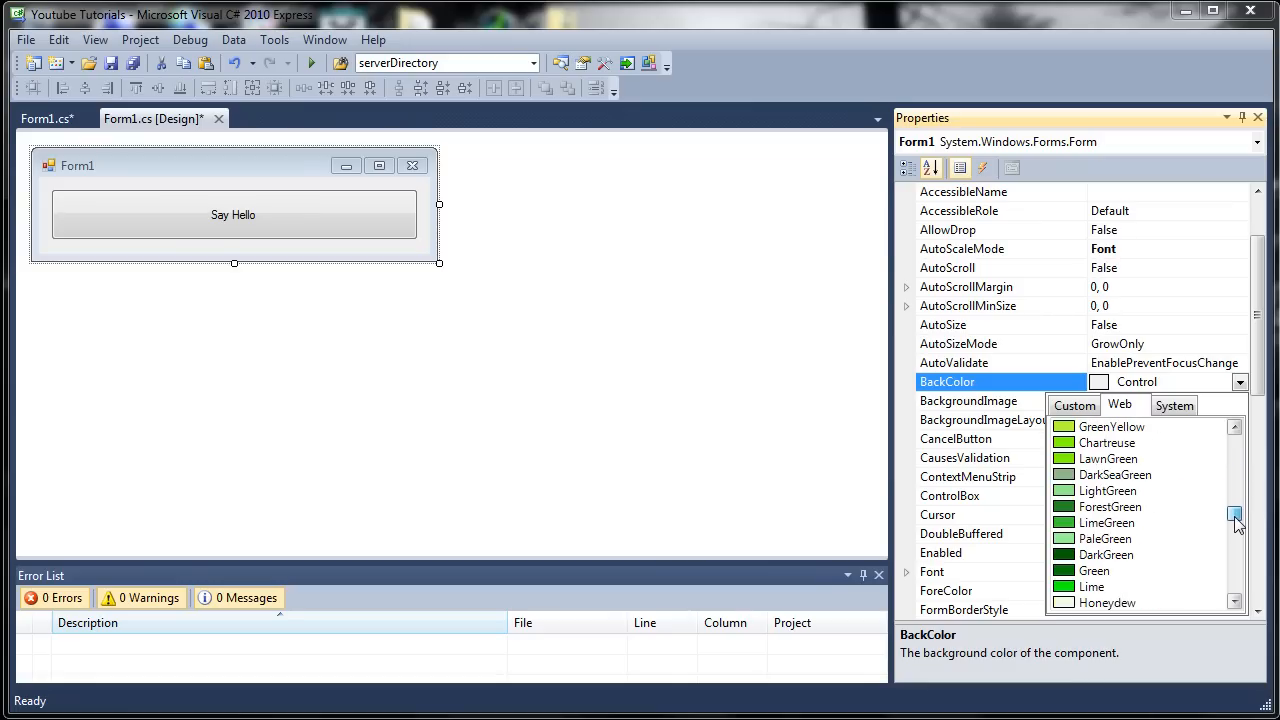
pyautogui.click(1175, 405)
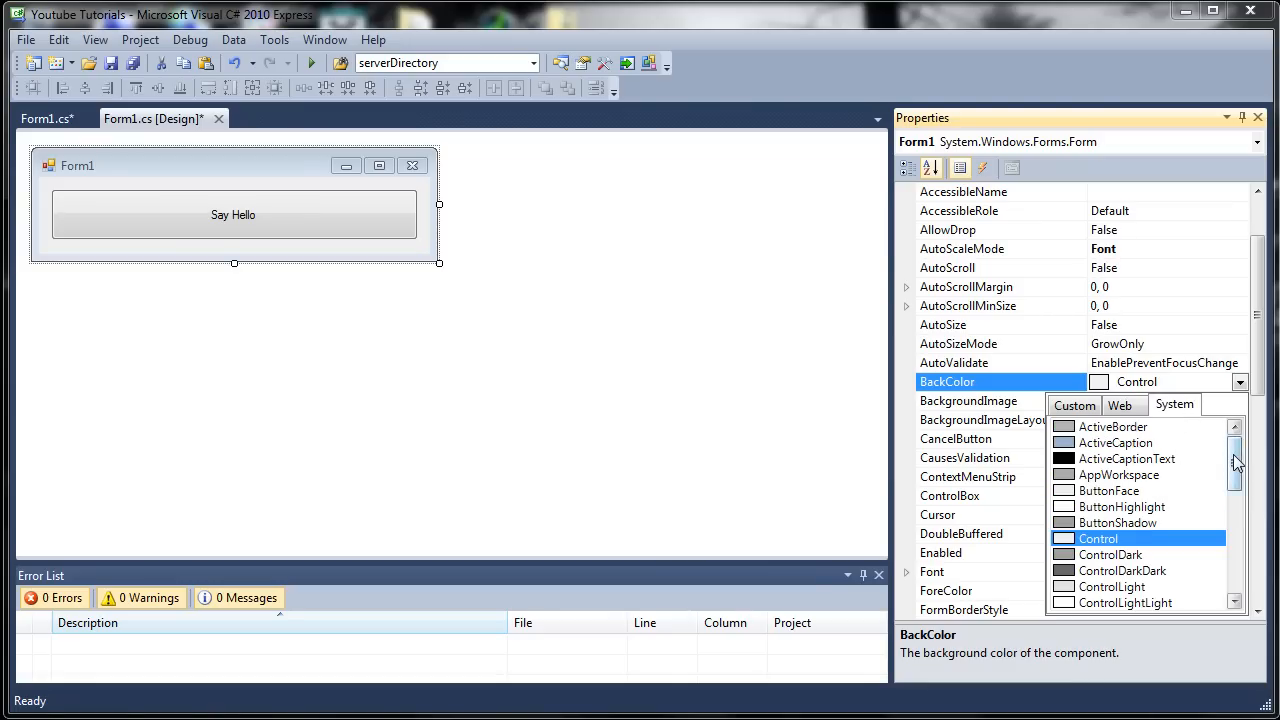
pyautogui.moveTo(1236, 460)
pyautogui.mouseDown()
pyautogui.moveTo(1232, 575)
pyautogui.moveTo(1234, 430)
pyautogui.mouseUp()
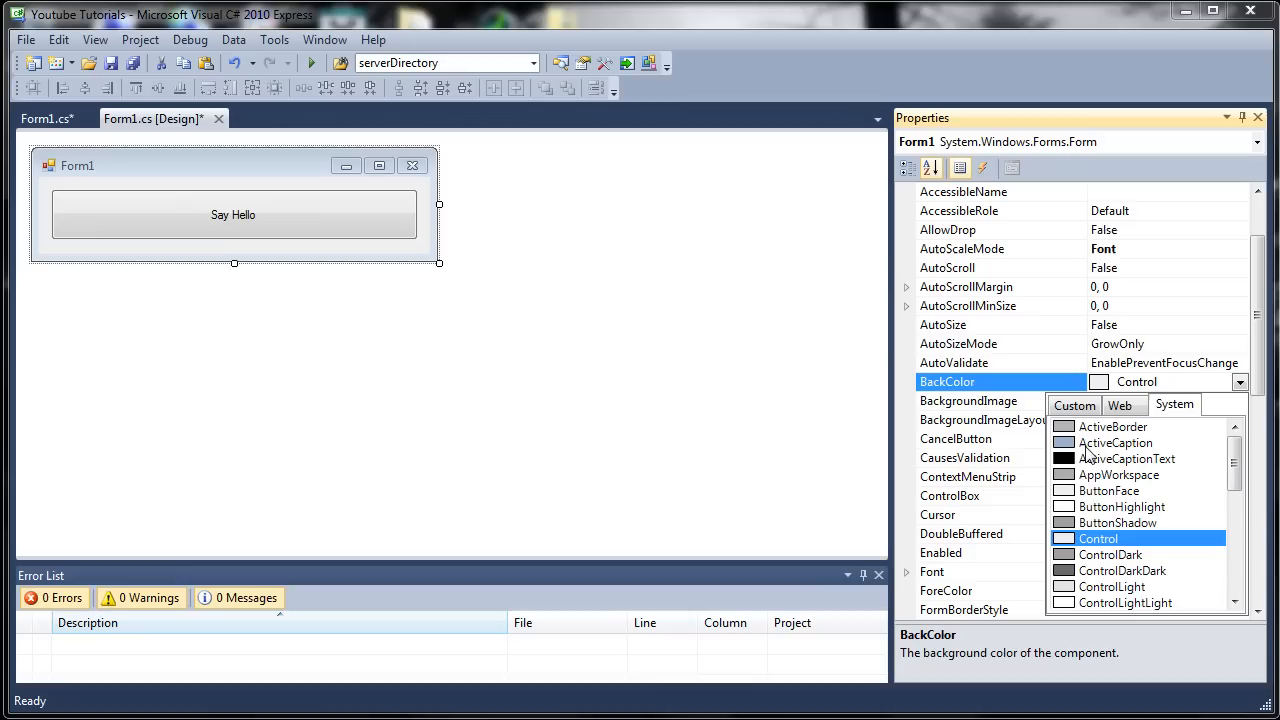
pyautogui.click(1102, 428)
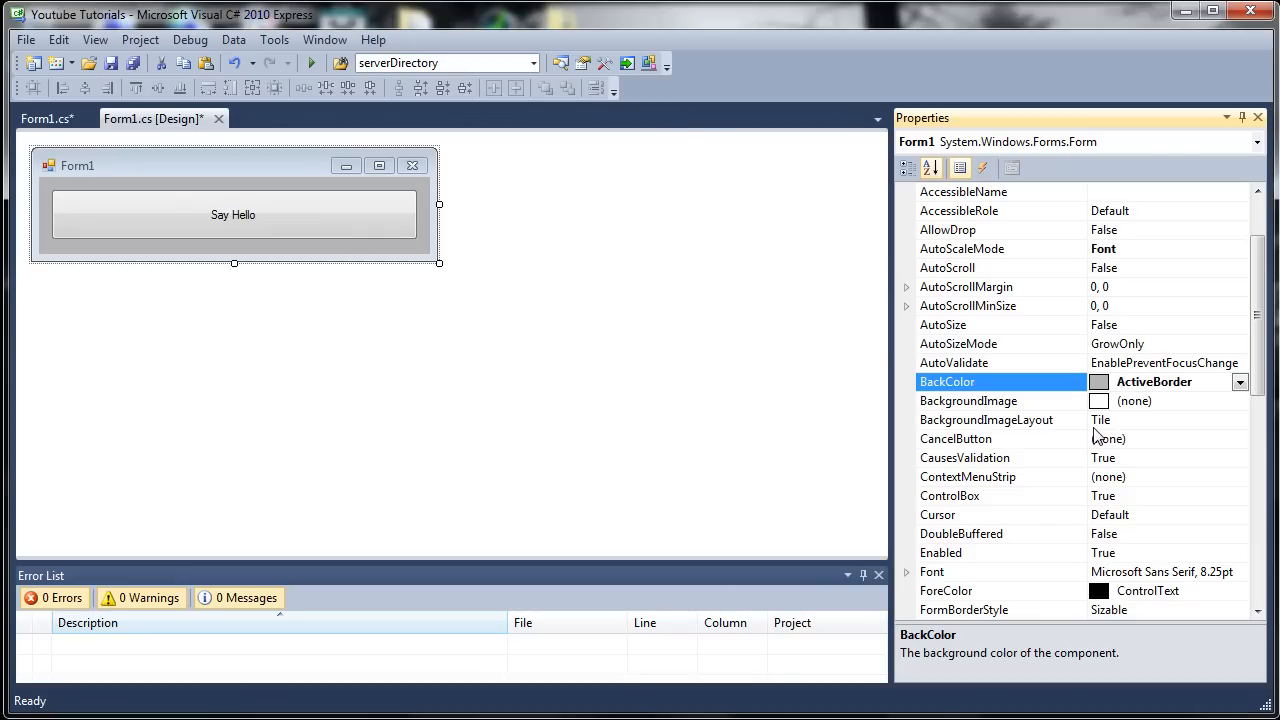
pyautogui.click(184, 176)
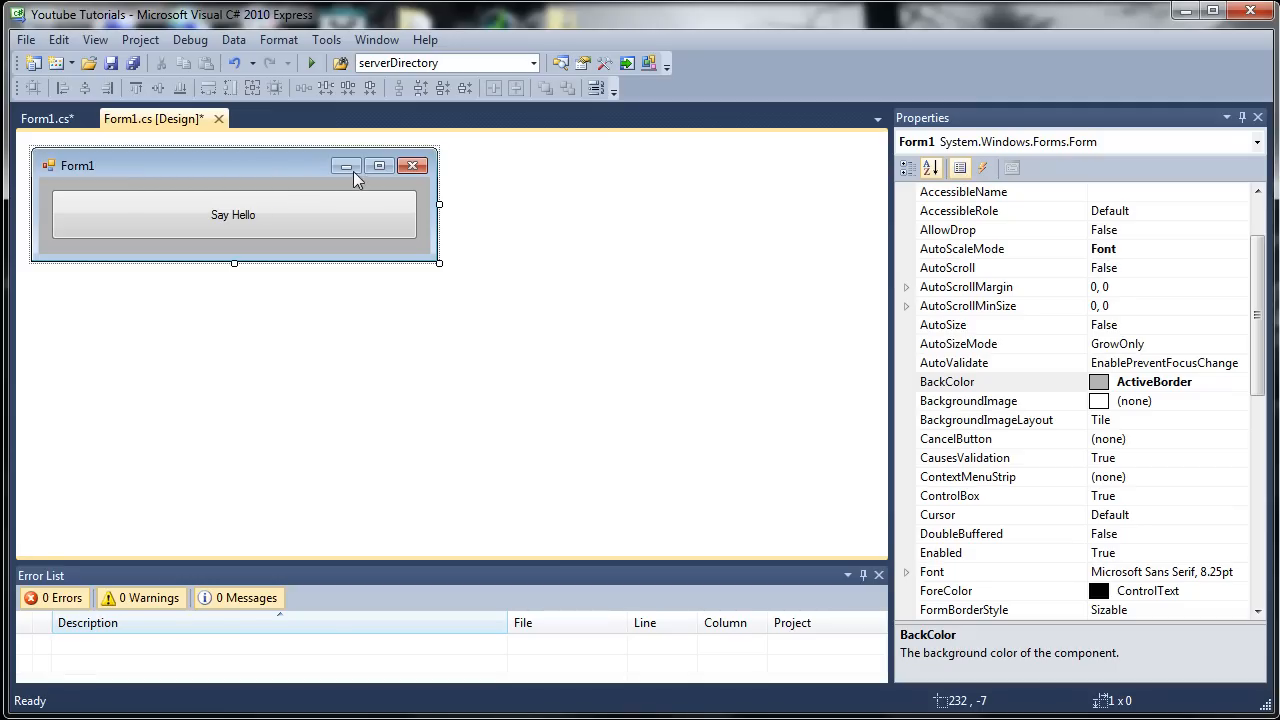
# Step: Run the application, move the running Form1 aside, then close it to return to the designer
pyautogui.click(305, 63)
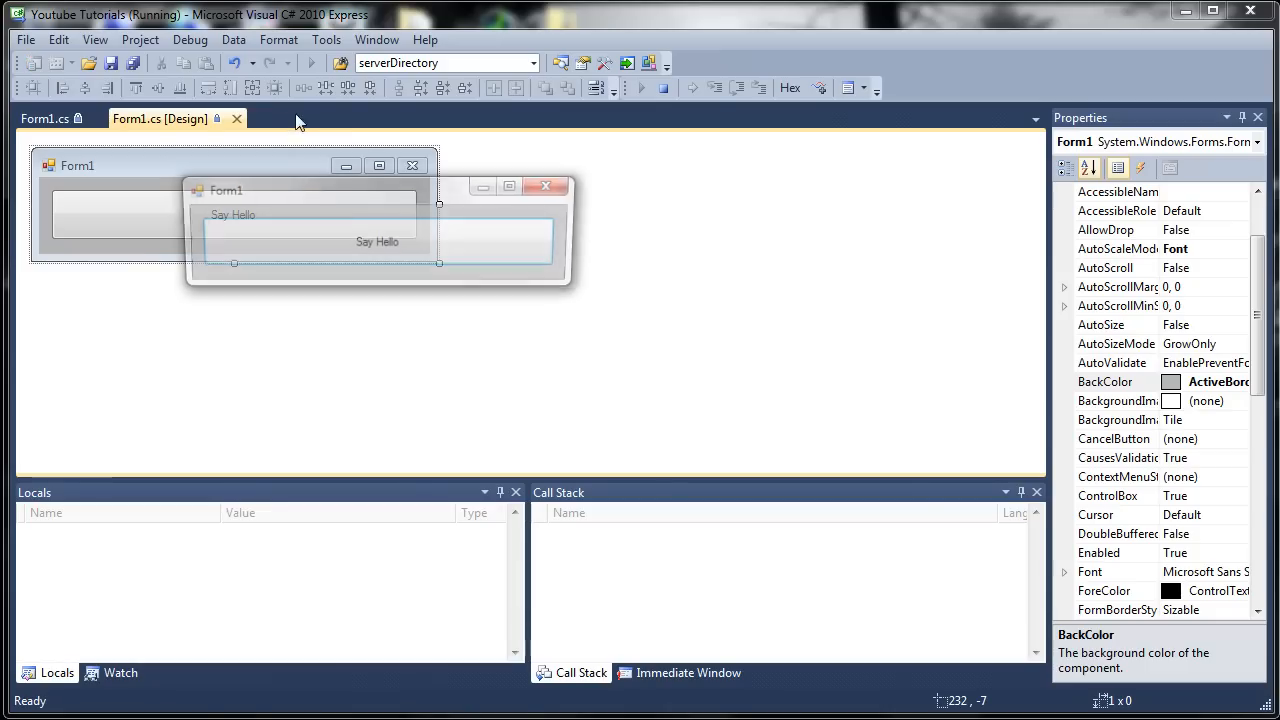
pyautogui.moveTo(307, 186); pyautogui.dragTo(168, 279)
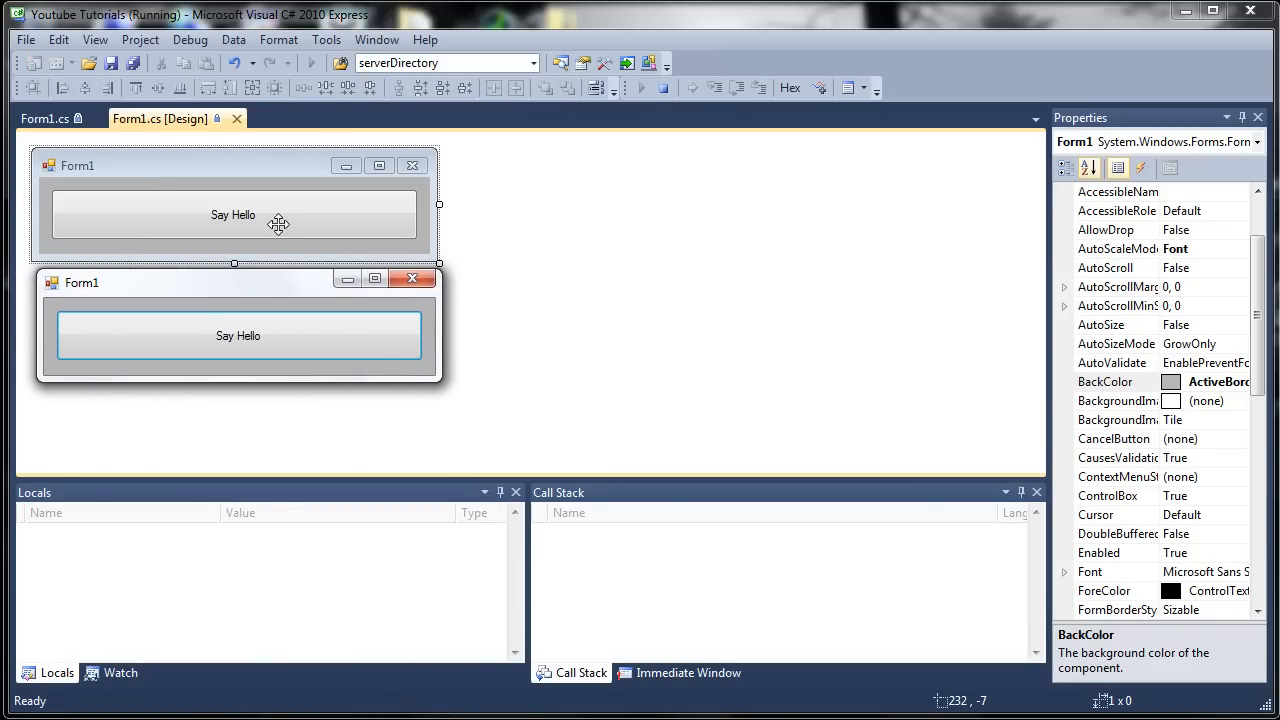
pyautogui.click(412, 278)
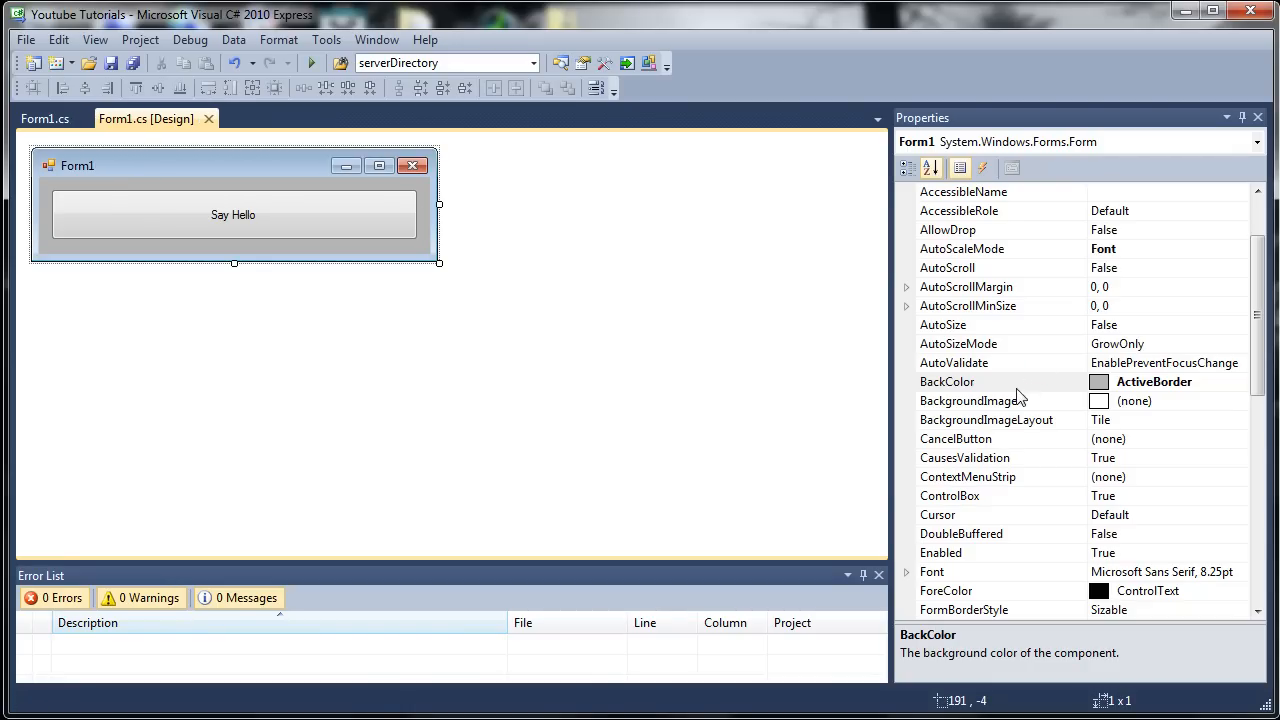
pyautogui.click(1015, 382)
pyautogui.click(1030, 401)
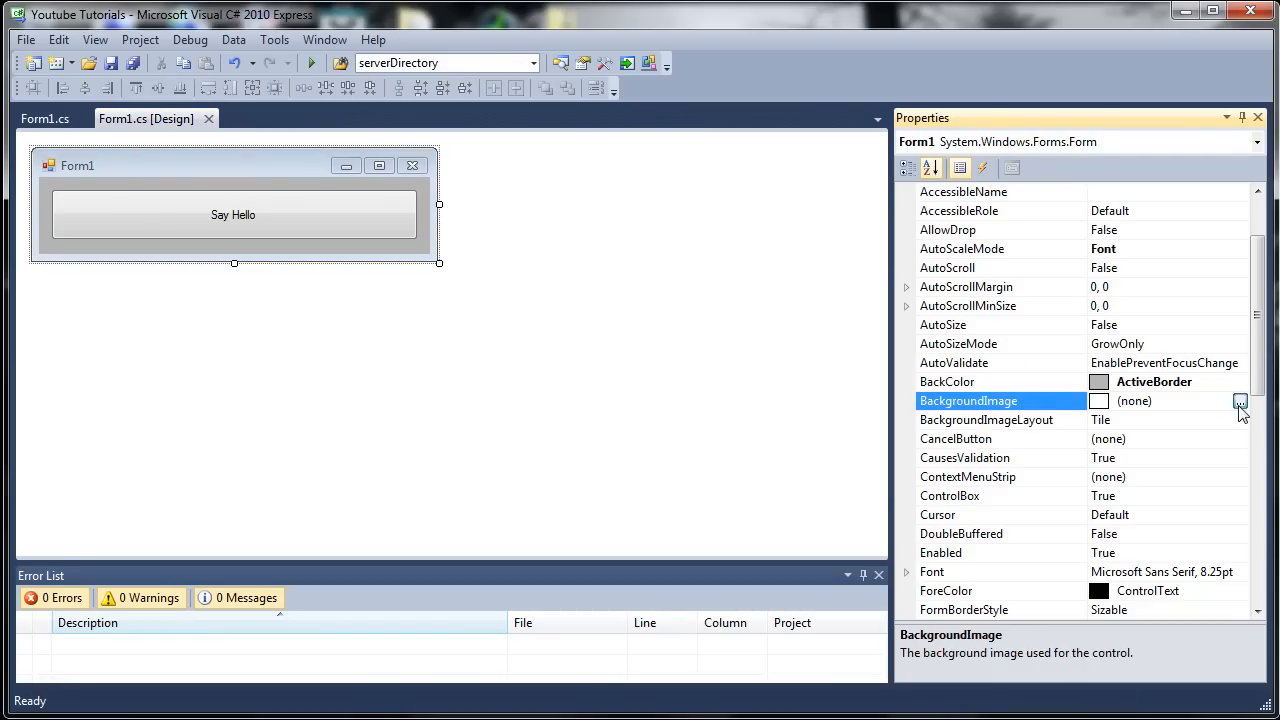
pyautogui.click(1240, 402)
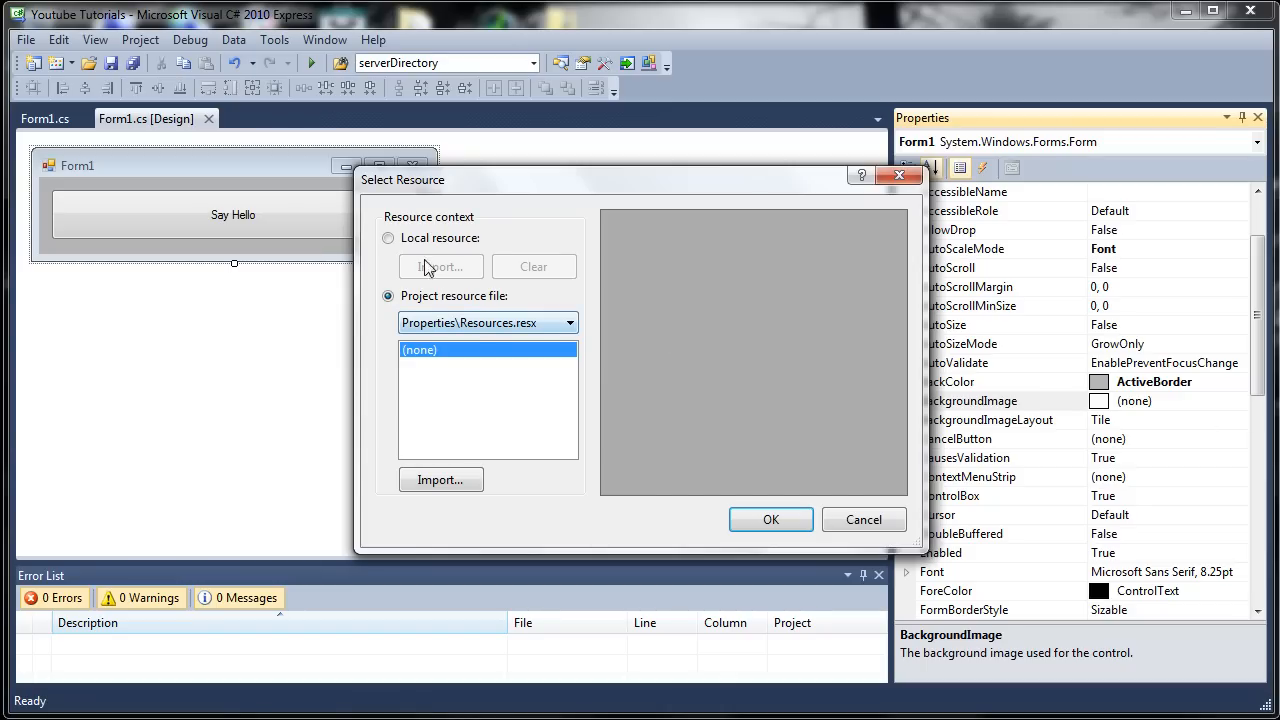
pyautogui.click(405, 240)
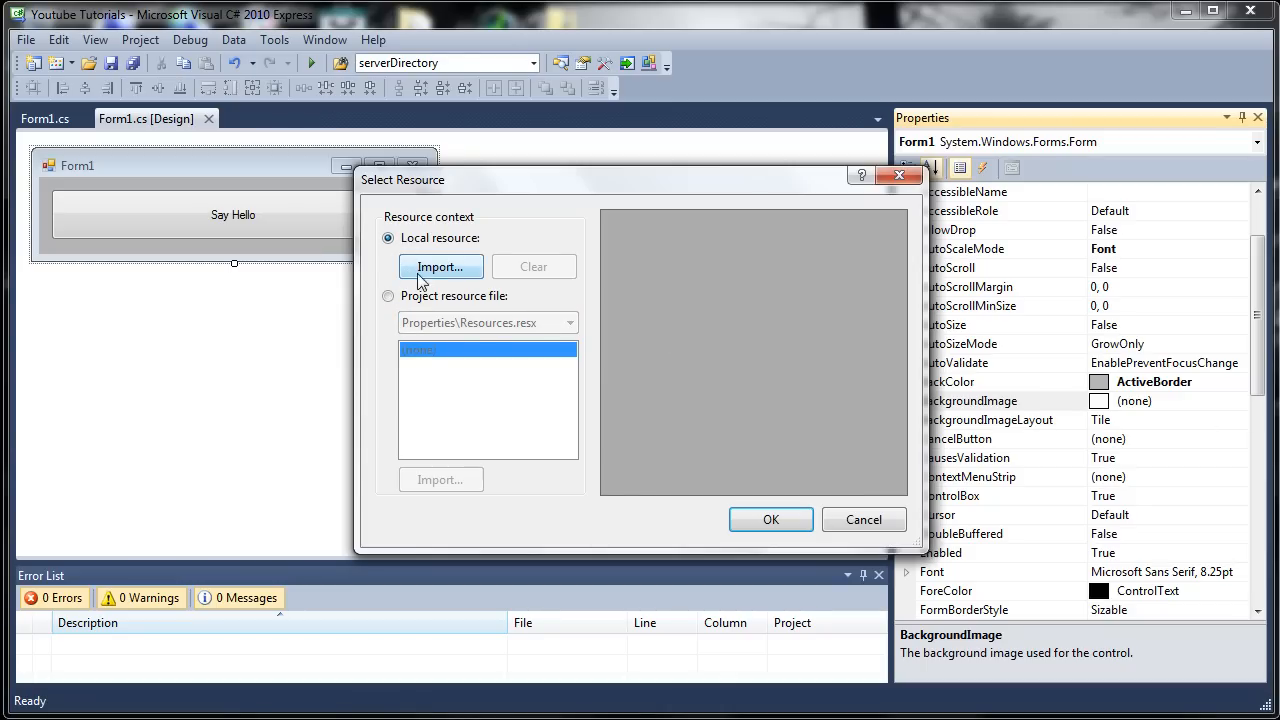
pyautogui.click(885, 522)
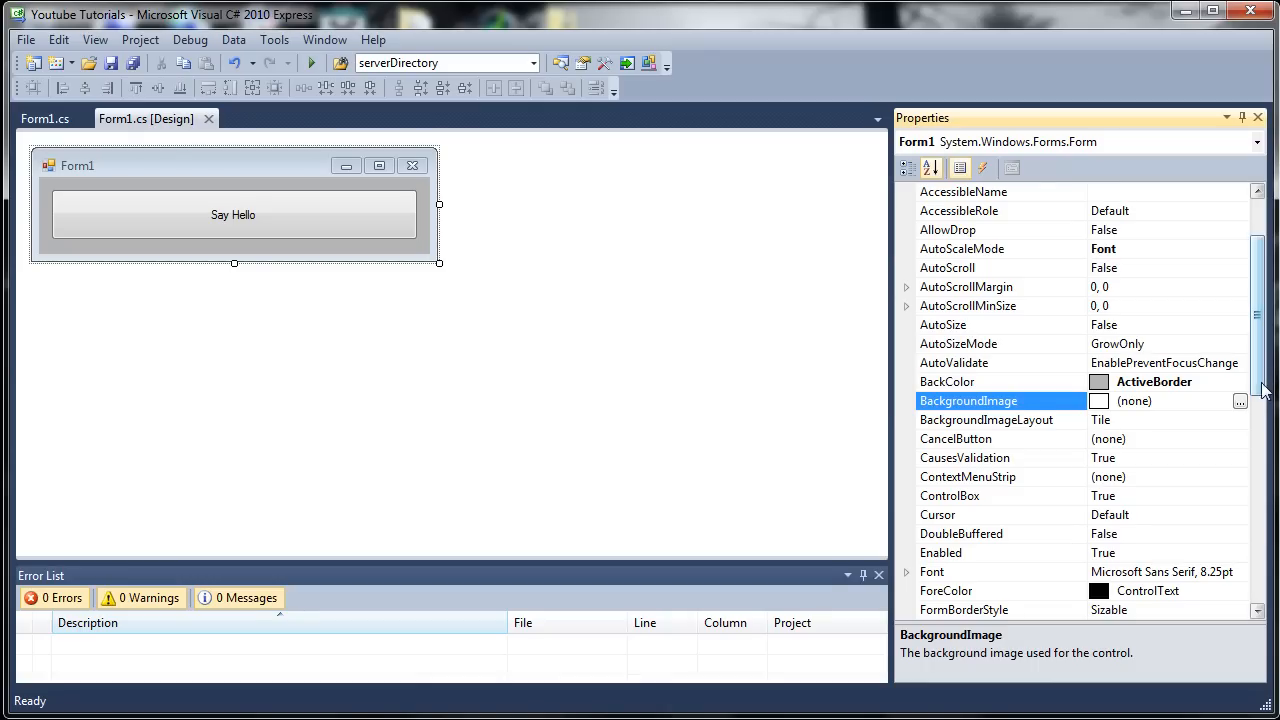
pyautogui.moveTo(1258, 375); pyautogui.dragTo(1262, 427)
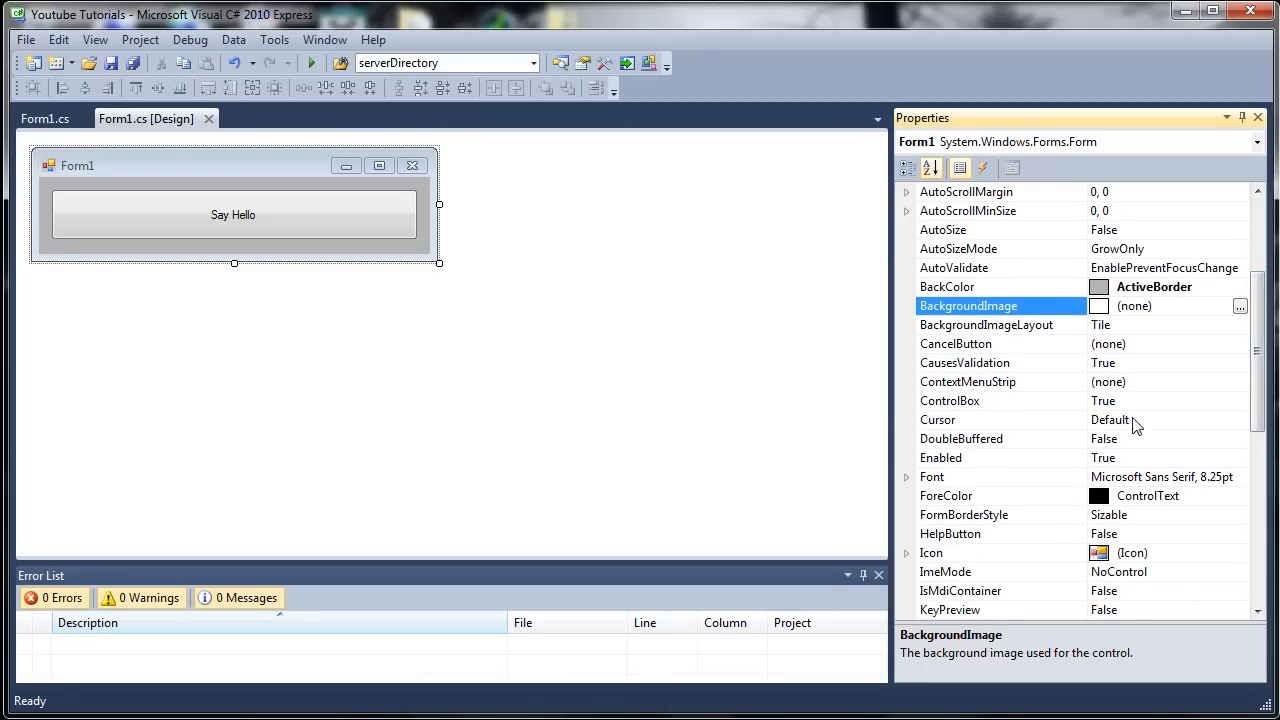
# Step: Set Form1's Cursor property to No, test it in a run, and close the running form
pyautogui.click(1138, 420)
pyautogui.click(1239, 420)
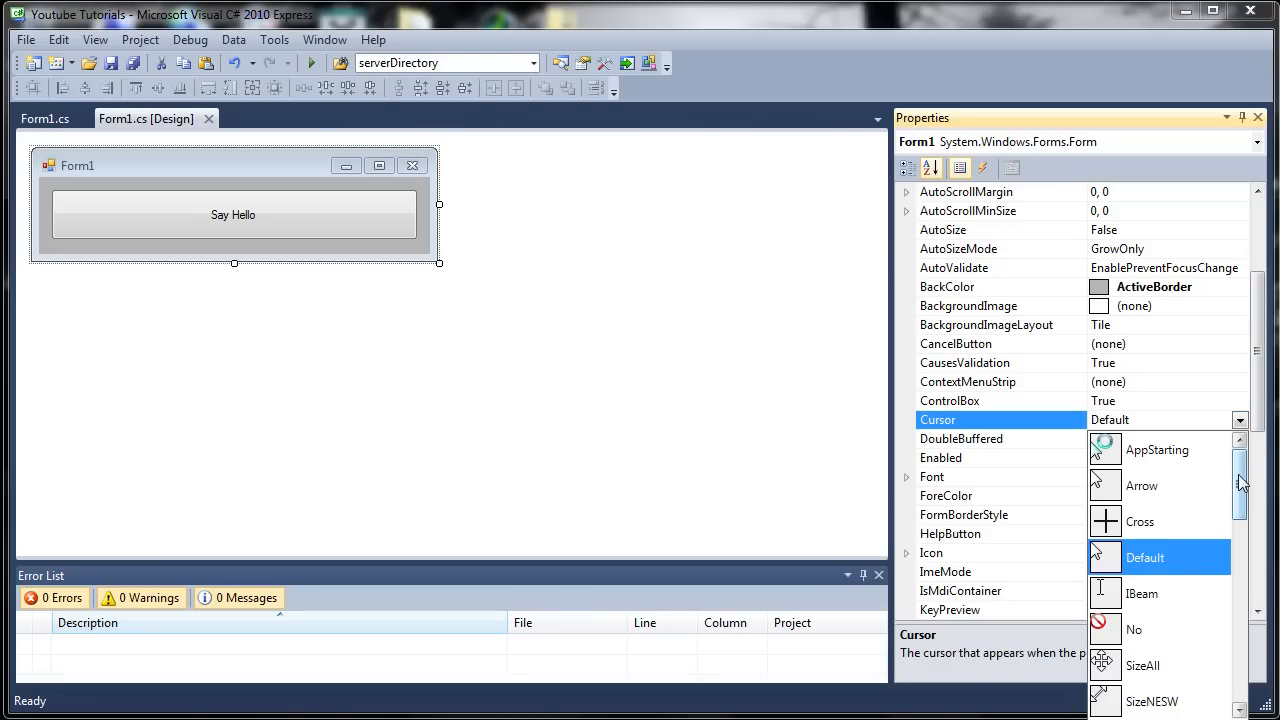
pyautogui.moveTo(1239, 488); pyautogui.dragTo(1241, 510)
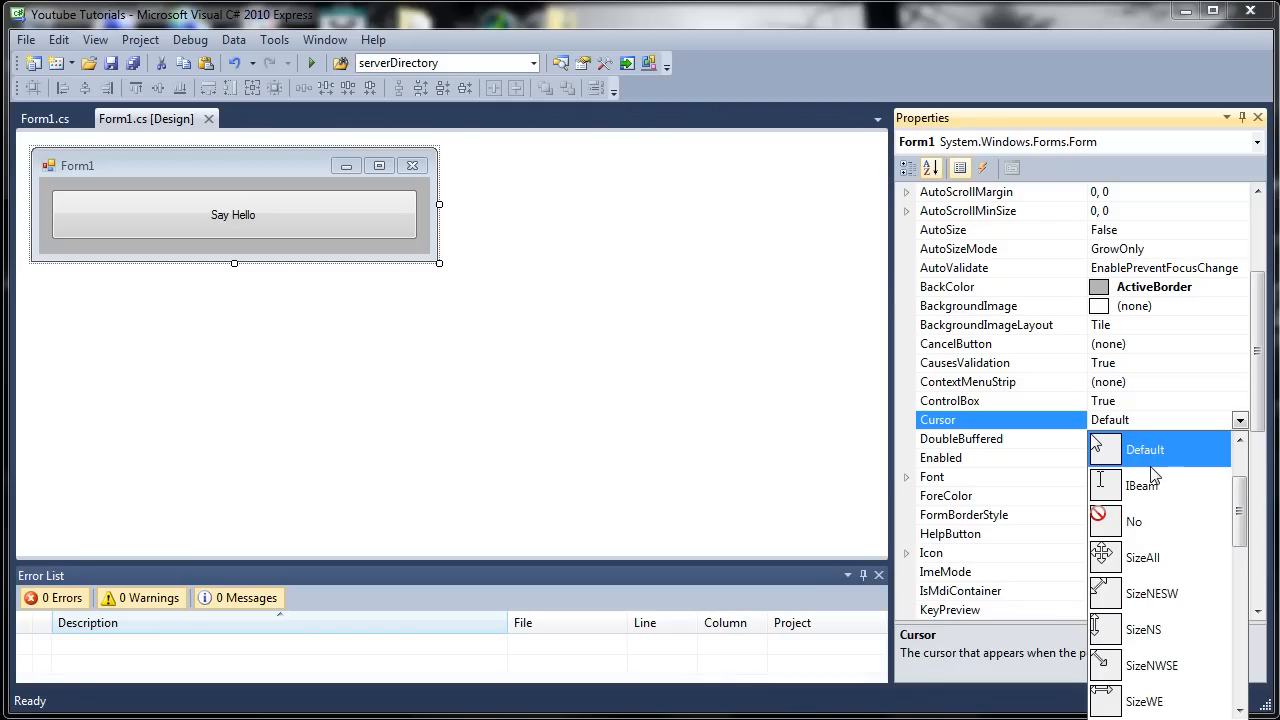
pyautogui.click(1140, 522)
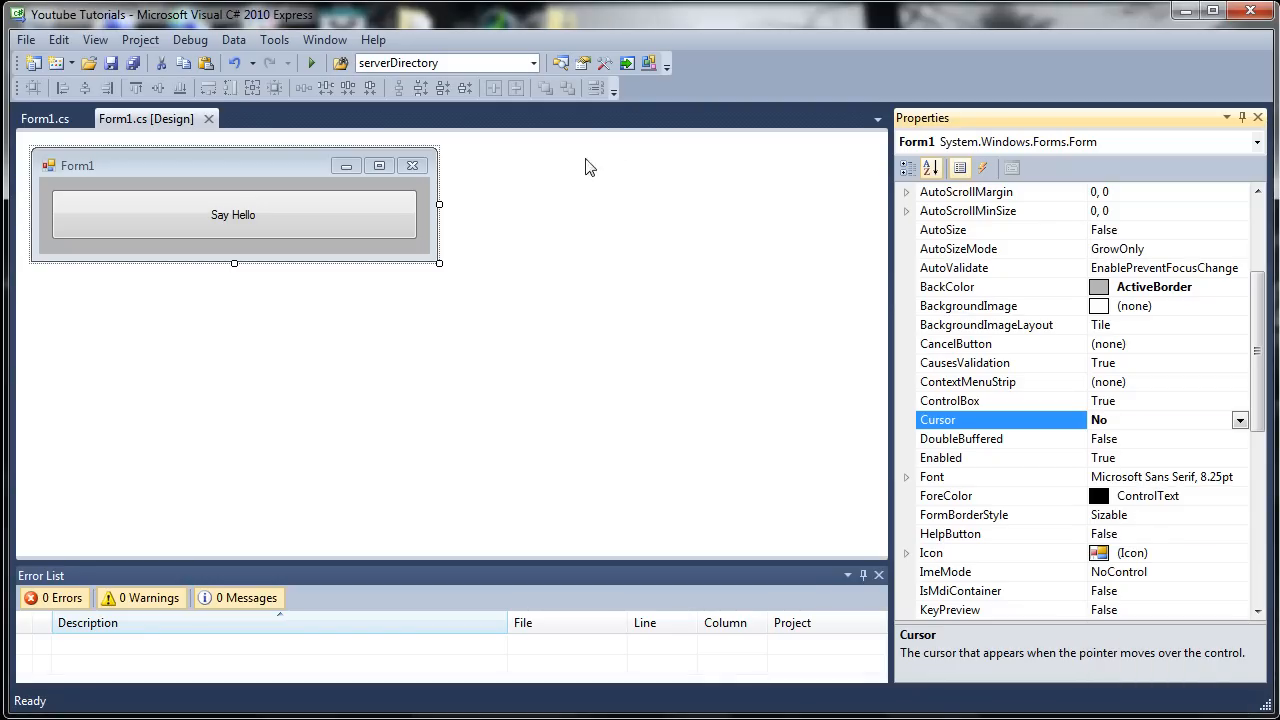
pyautogui.click(311, 63)
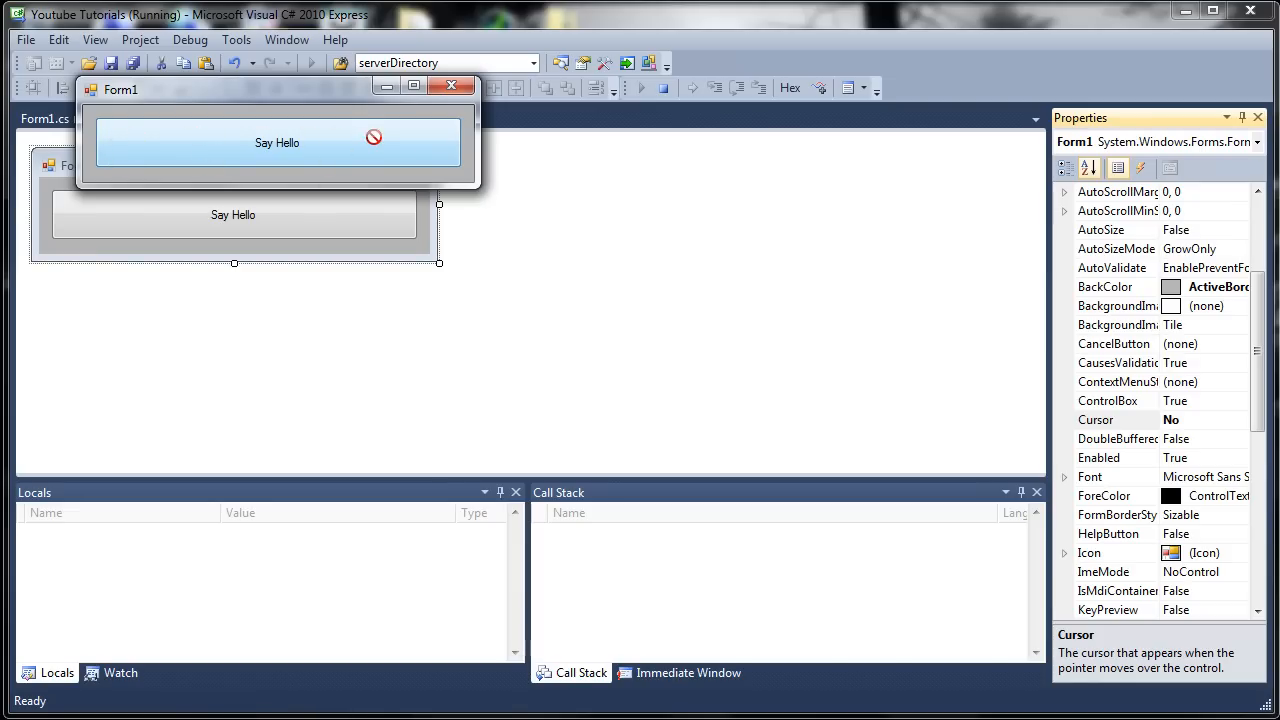
pyautogui.click(451, 86)
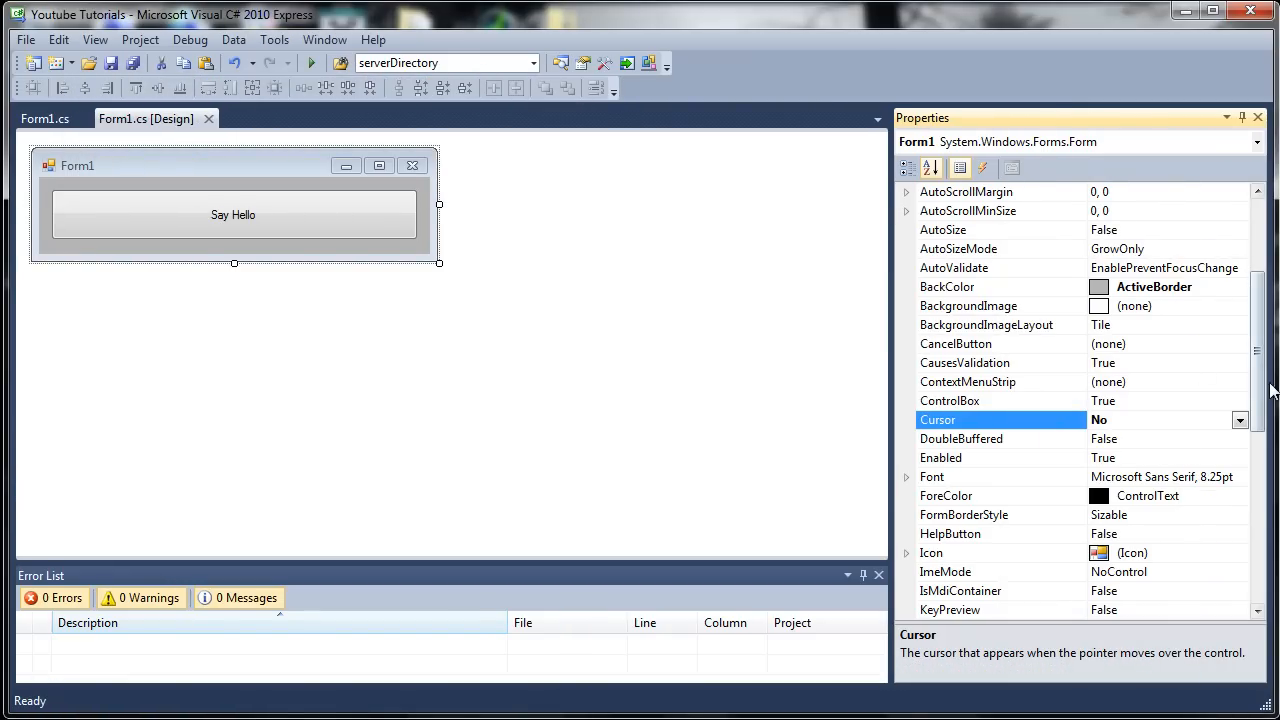
pyautogui.moveTo(1258, 395); pyautogui.dragTo(1258, 425)
pyautogui.scroll(-1, 1272, 425)
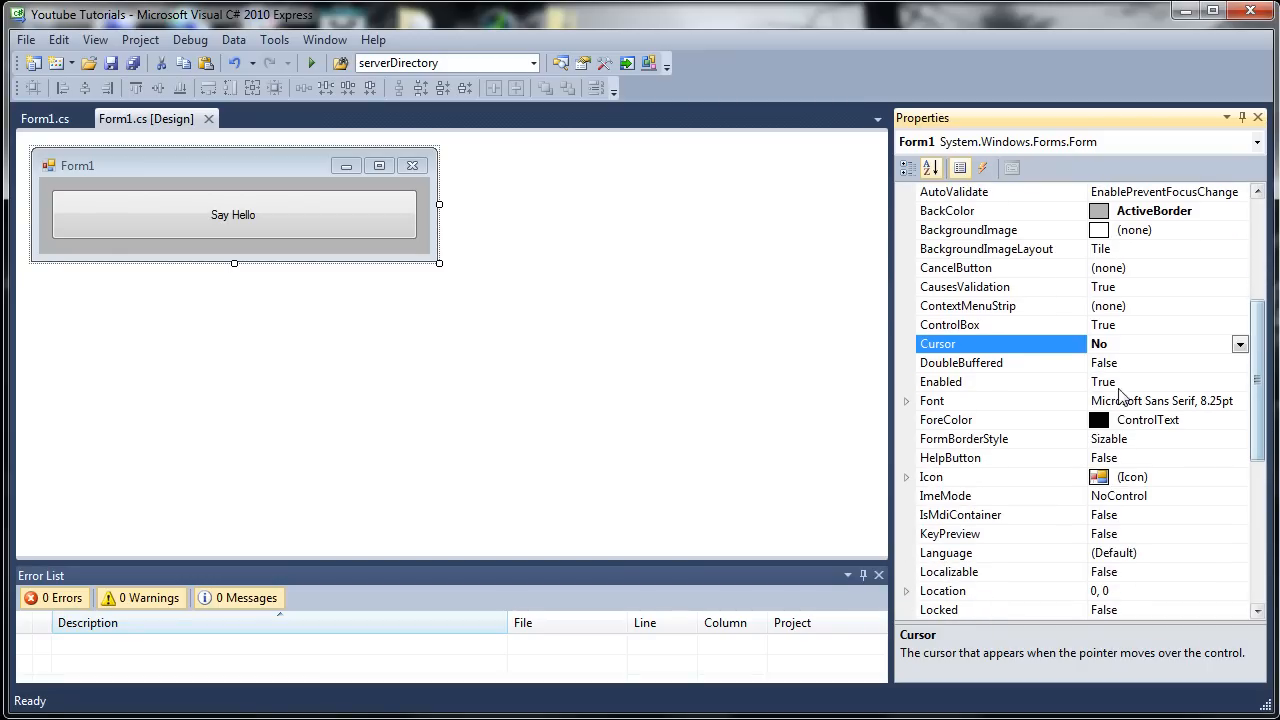
# Step: Set the Say Hello button's Enabled property to False and run the application to check it
pyautogui.click(942, 382)
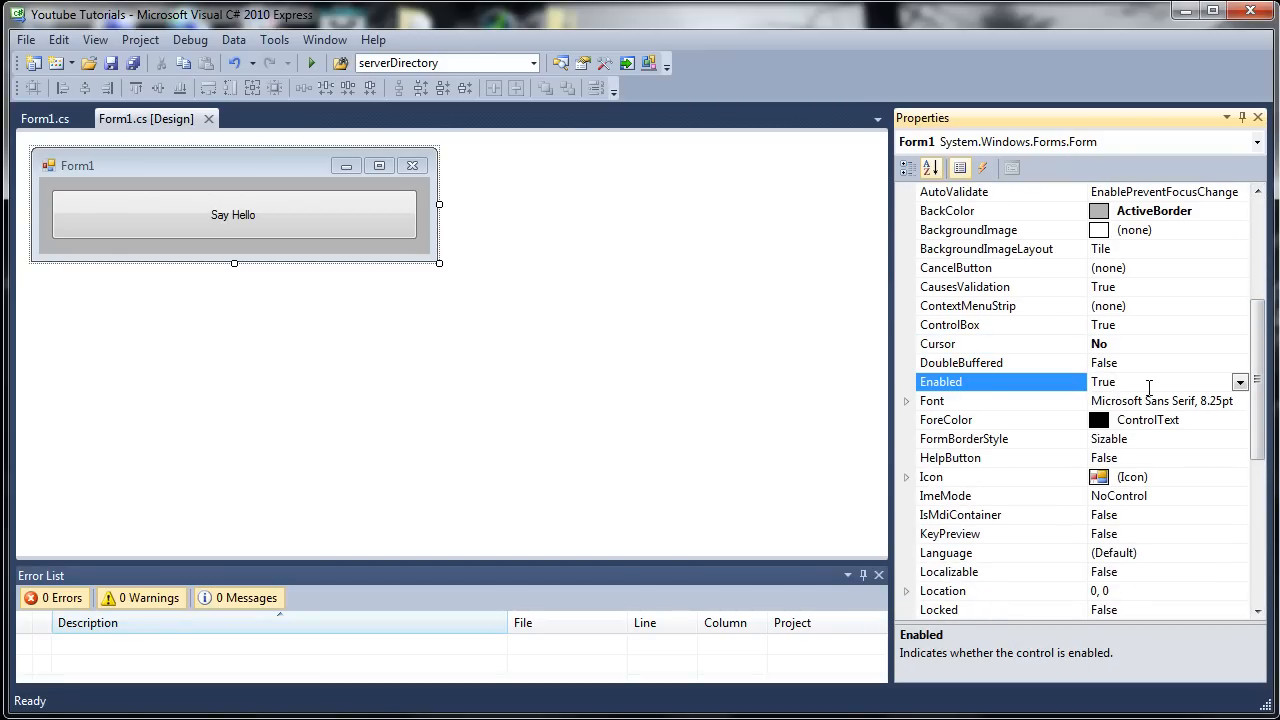
pyautogui.click(287, 212)
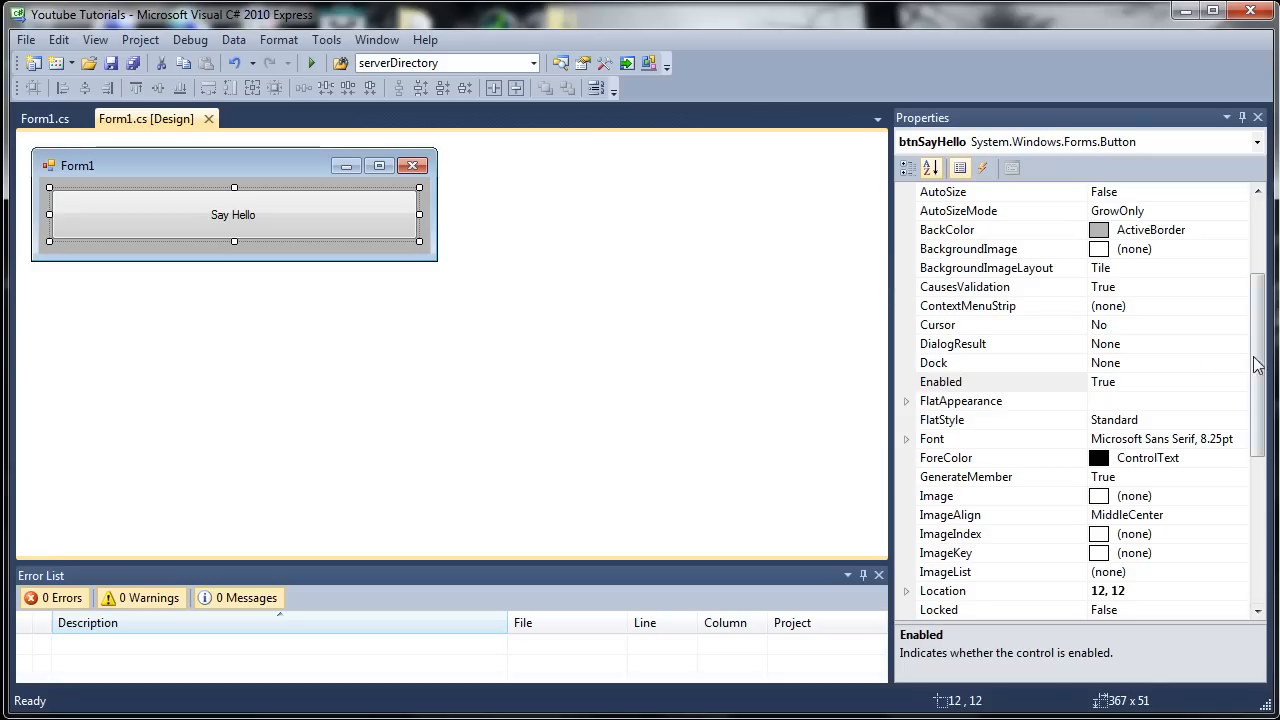
pyautogui.click(1140, 382)
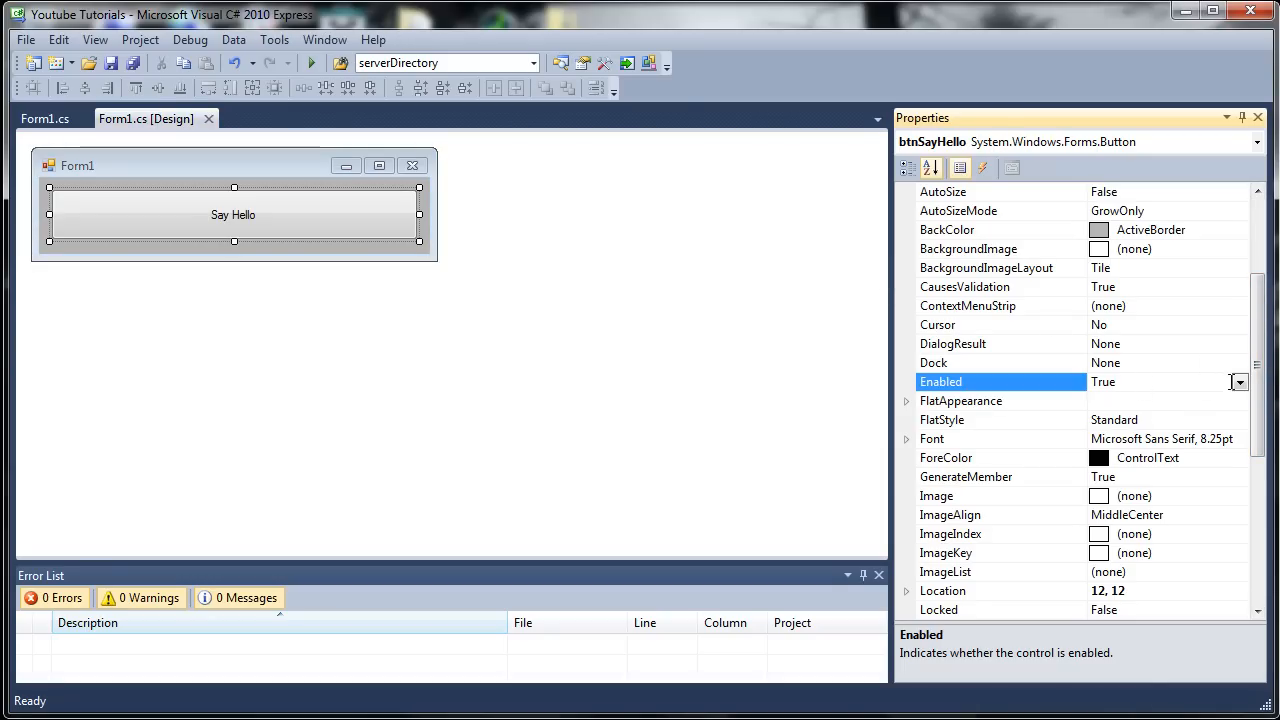
pyautogui.click(1239, 382)
pyautogui.click(1110, 420)
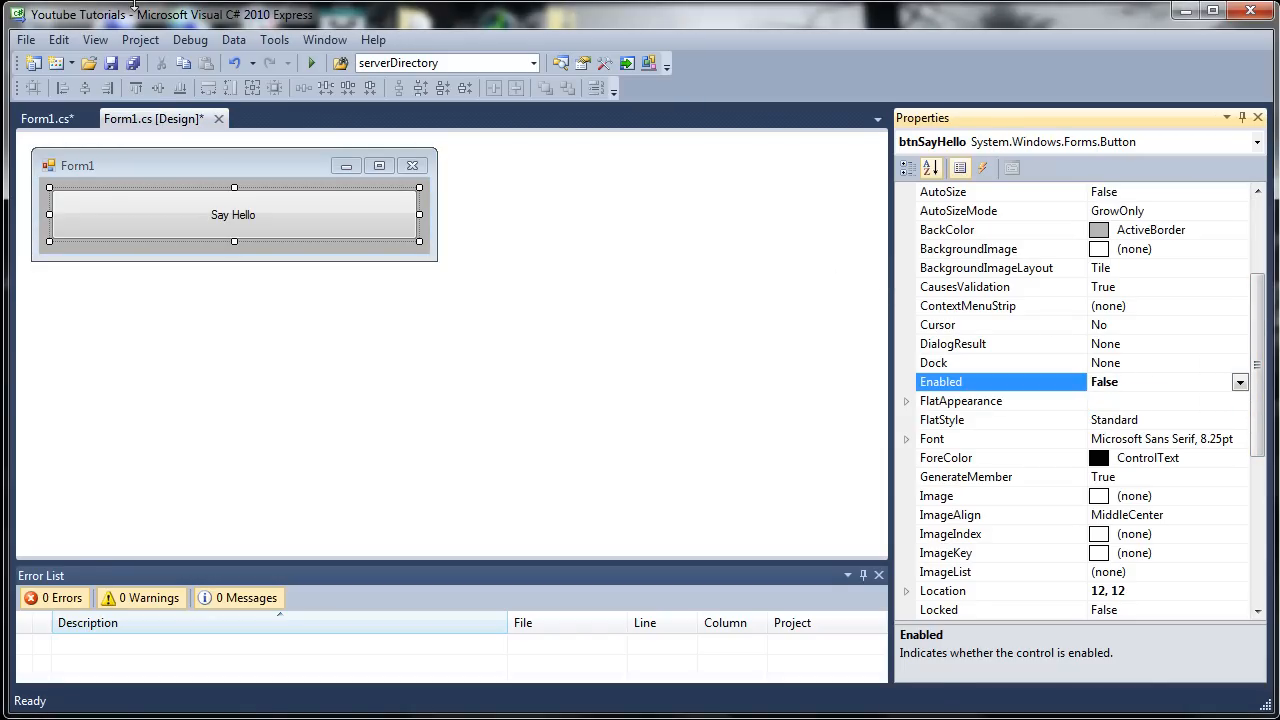
pyautogui.click(311, 63)
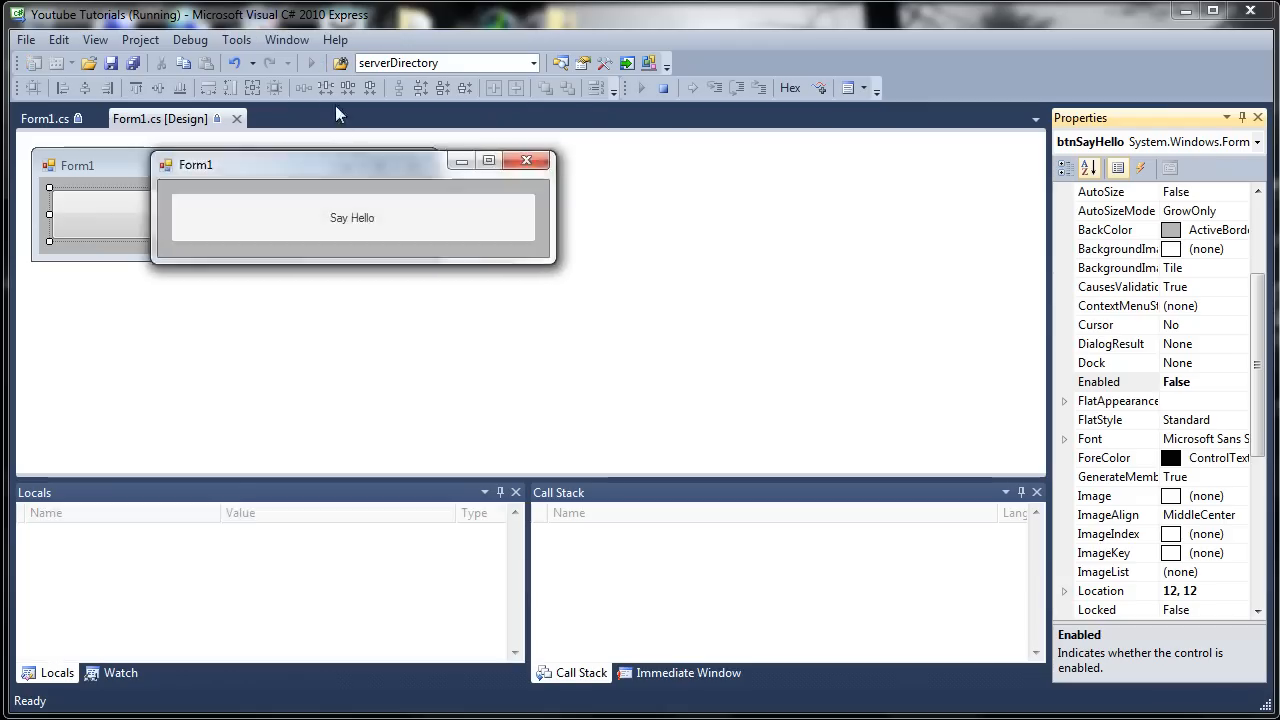
pyautogui.moveTo(300, 166); pyautogui.dragTo(433, 216)
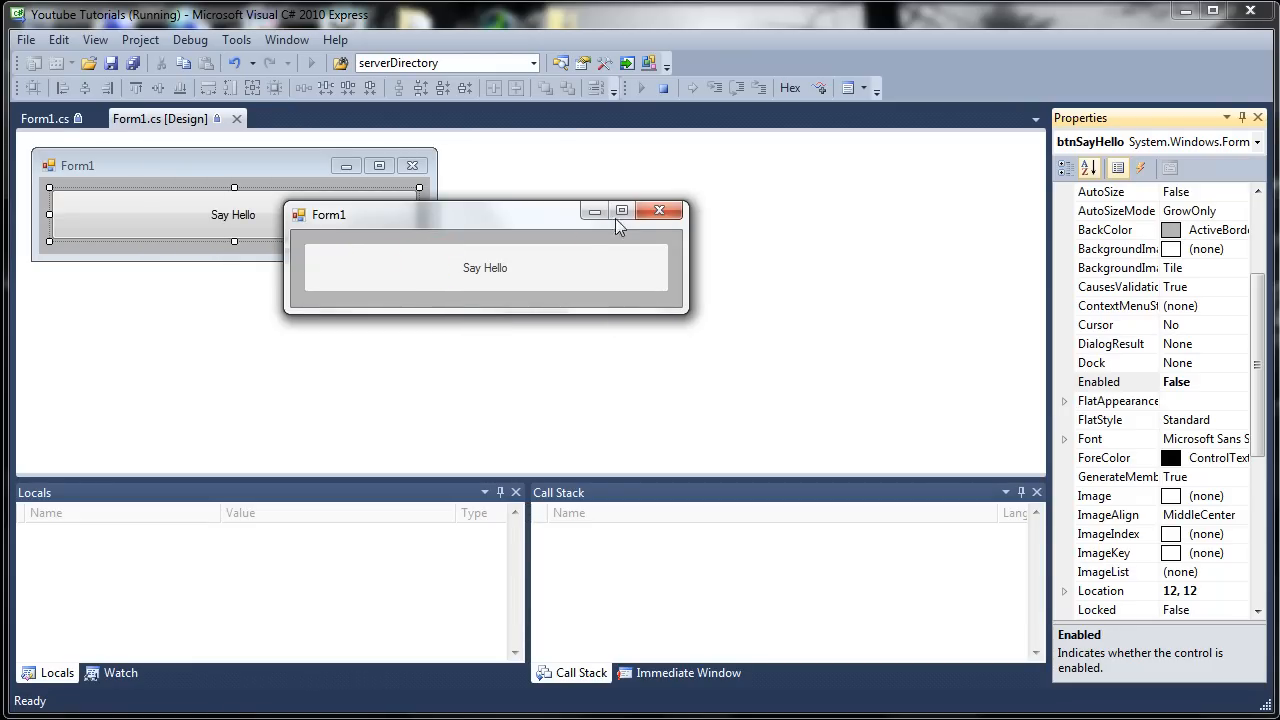
# Step: Close the run and add a btnSayHello.Enabled = true; line inside the click handler, confirming the button's name
pyautogui.click(660, 210)
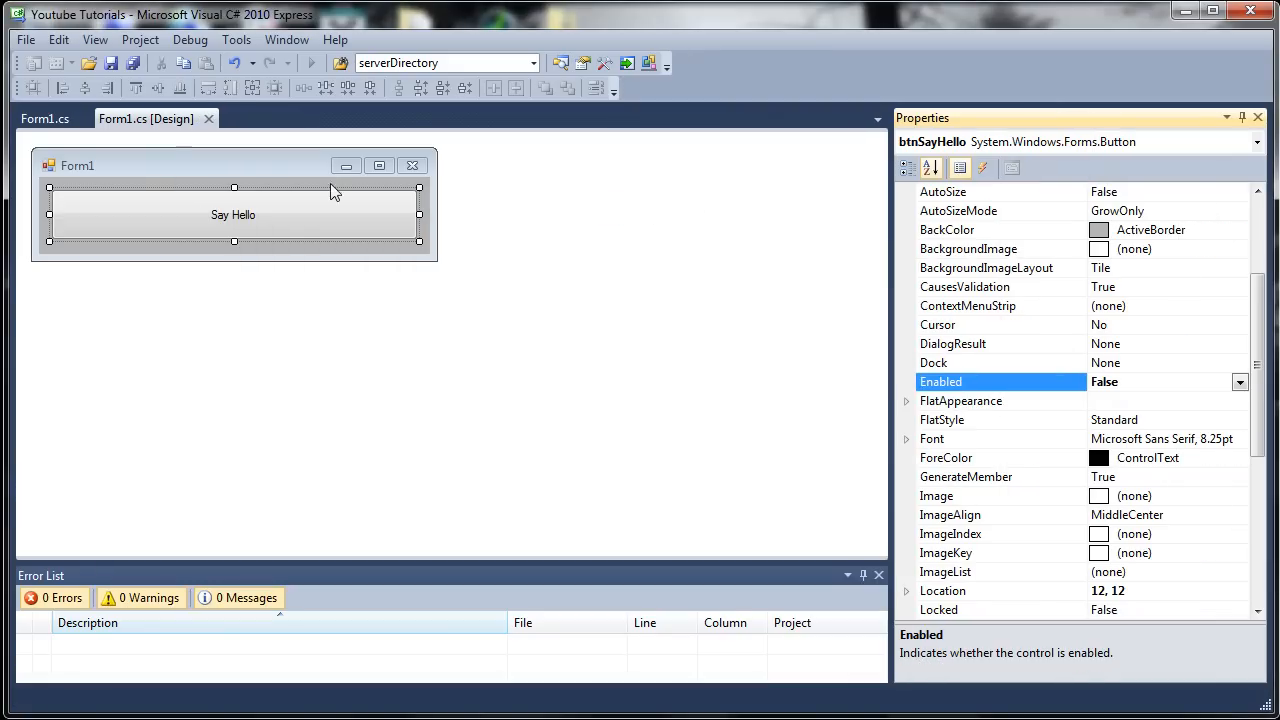
pyautogui.click(44, 119)
pyautogui.scroll(-3, 460, 410)
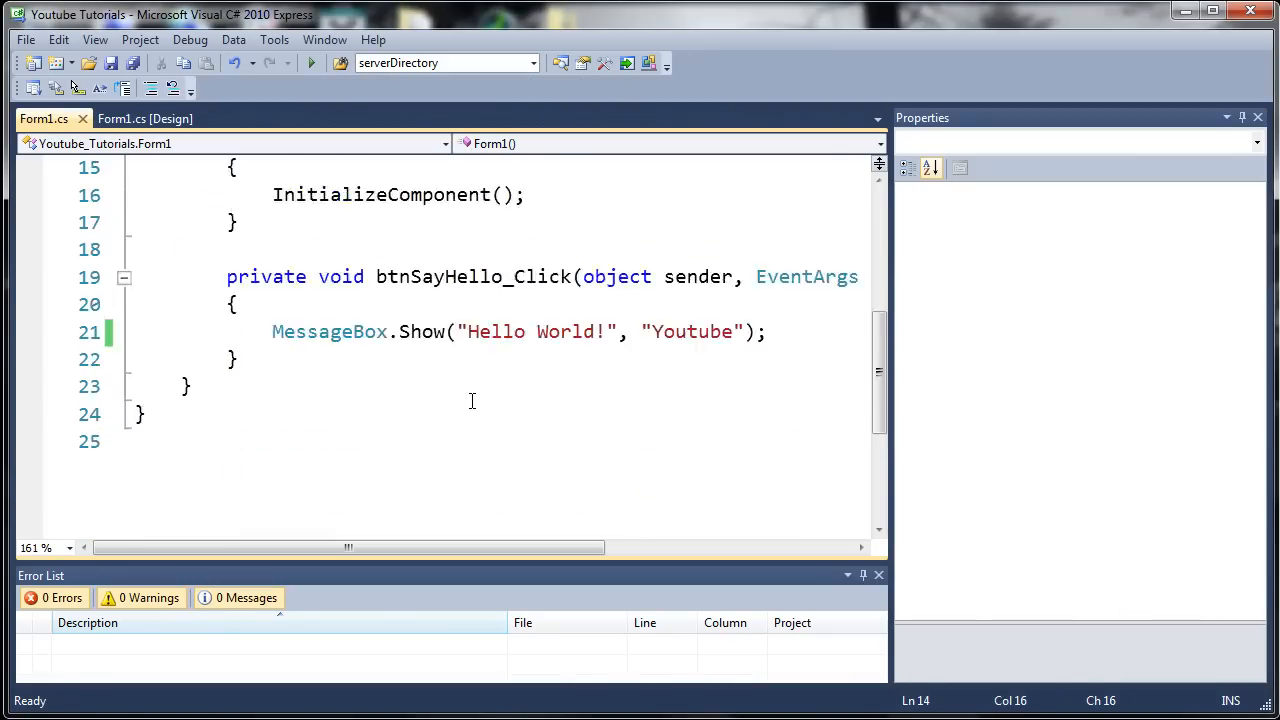
pyautogui.scroll(3, 460, 410)
pyautogui.click(341, 388)
pyautogui.press('Return')
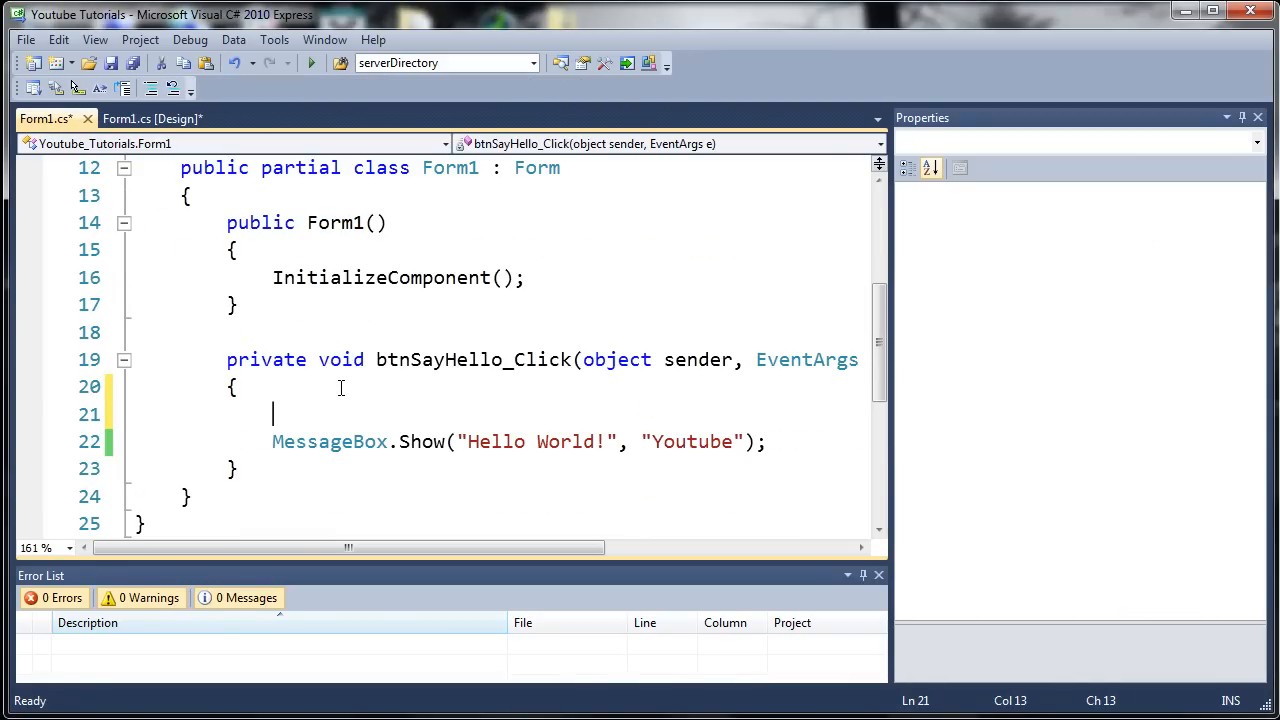
pyautogui.click(150, 119)
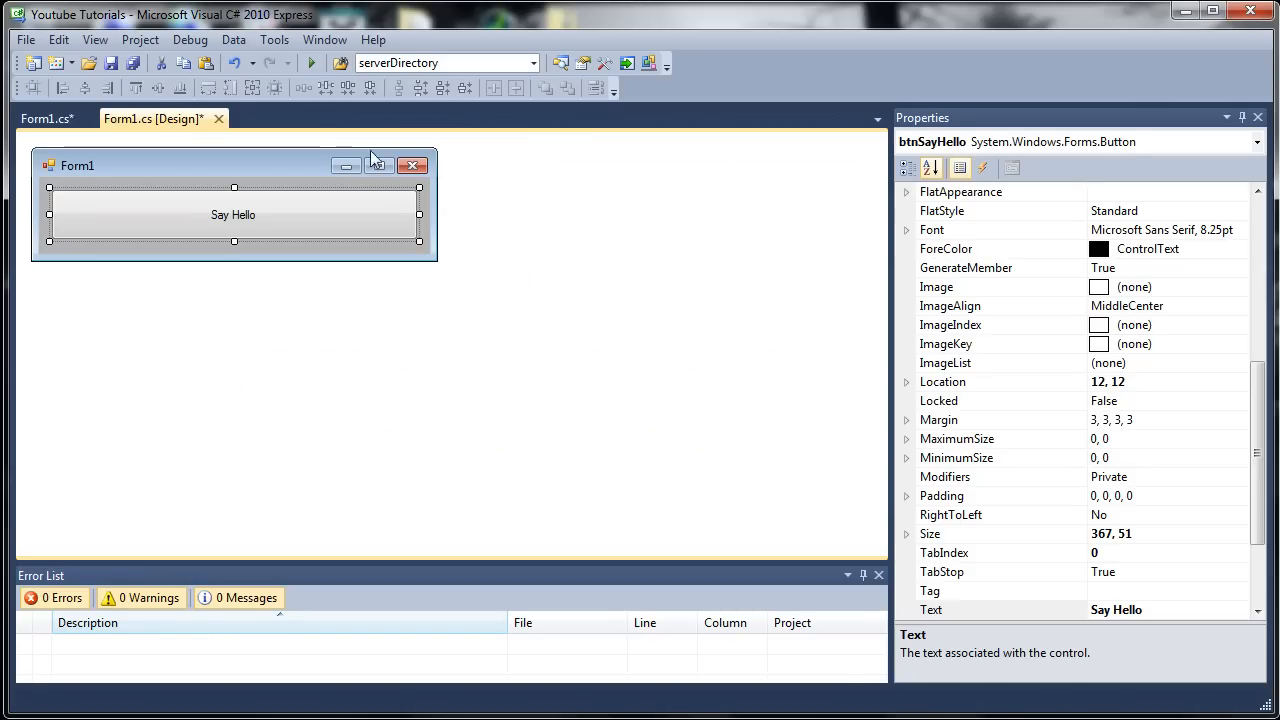
pyautogui.moveTo(1257, 450); pyautogui.dragTo(1257, 200)
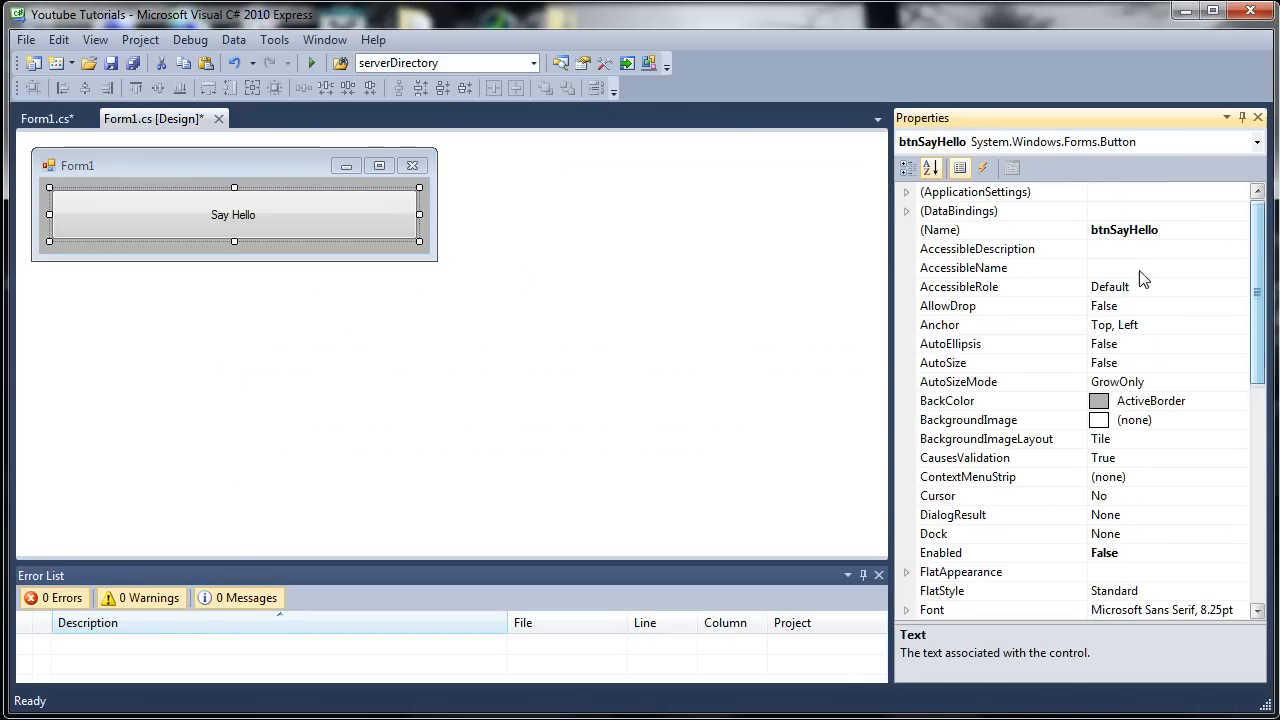
pyautogui.click(1130, 230)
pyautogui.click(45, 118)
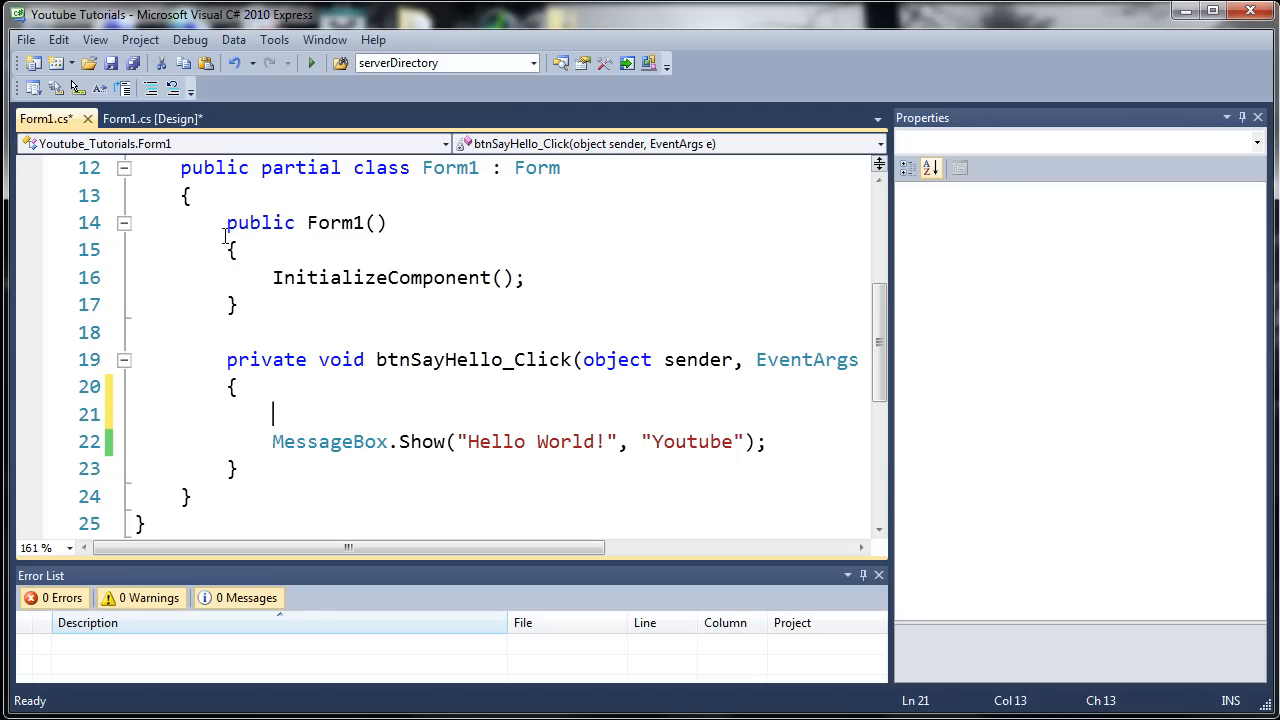
pyautogui.write('btn')
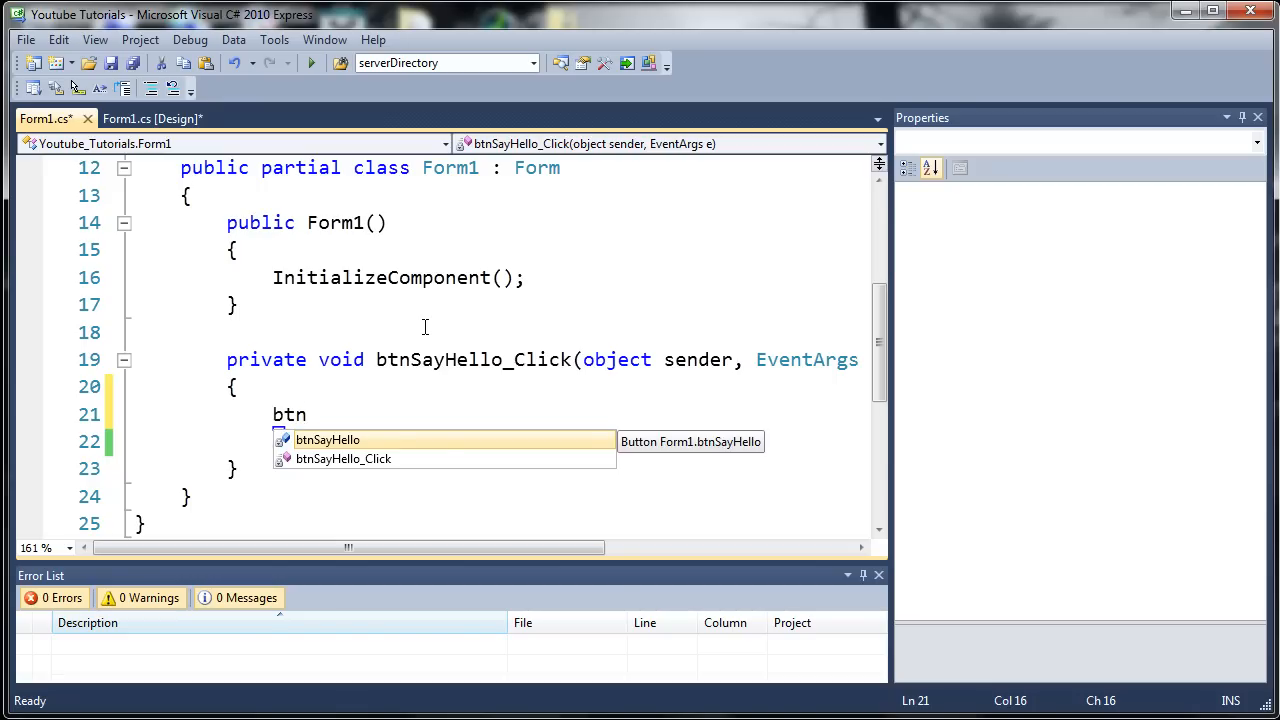
pyautogui.press('Tab')
pyautogui.write('.')
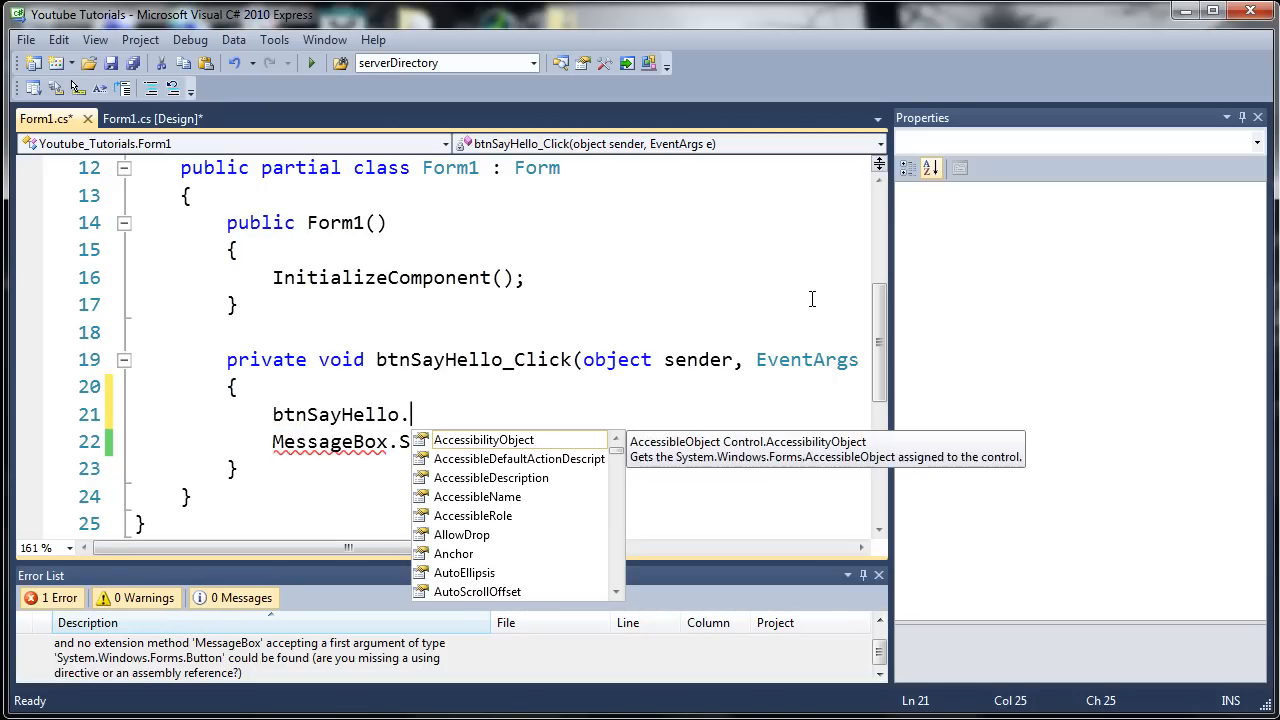
pyautogui.scroll(-5, 558, 477)
pyautogui.scroll(-4, 558, 477)
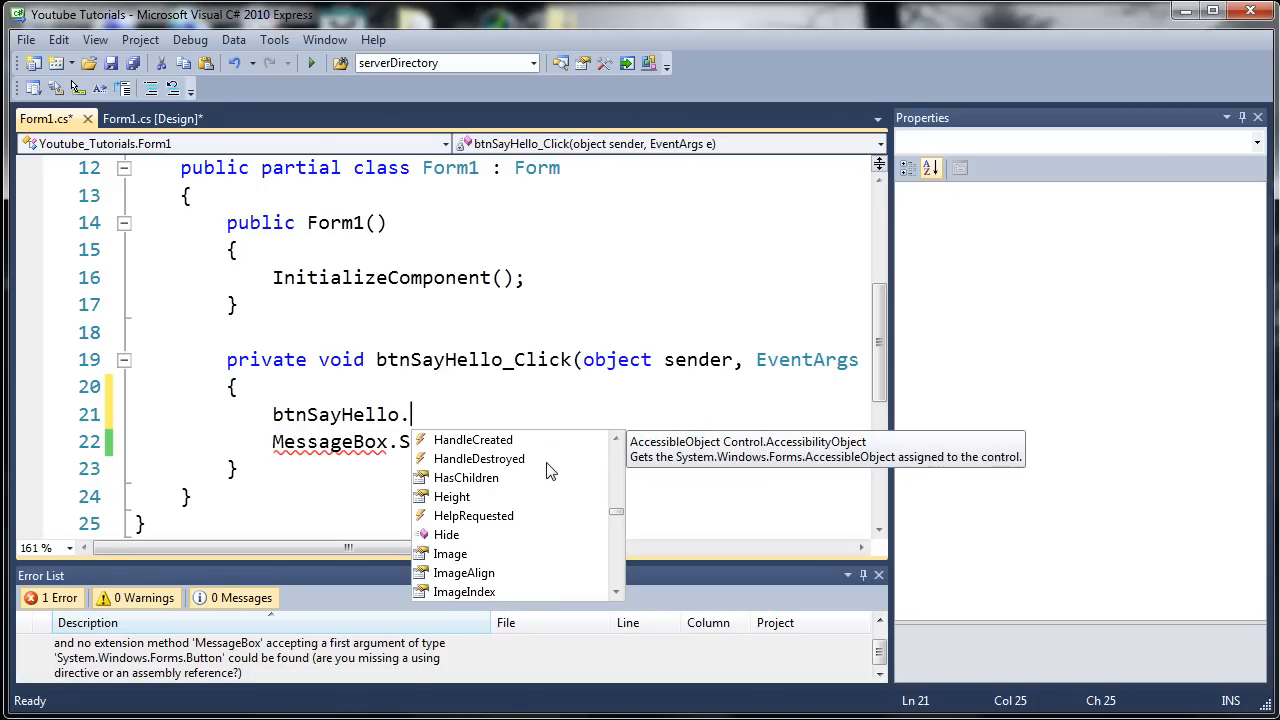
pyautogui.write('Ena')
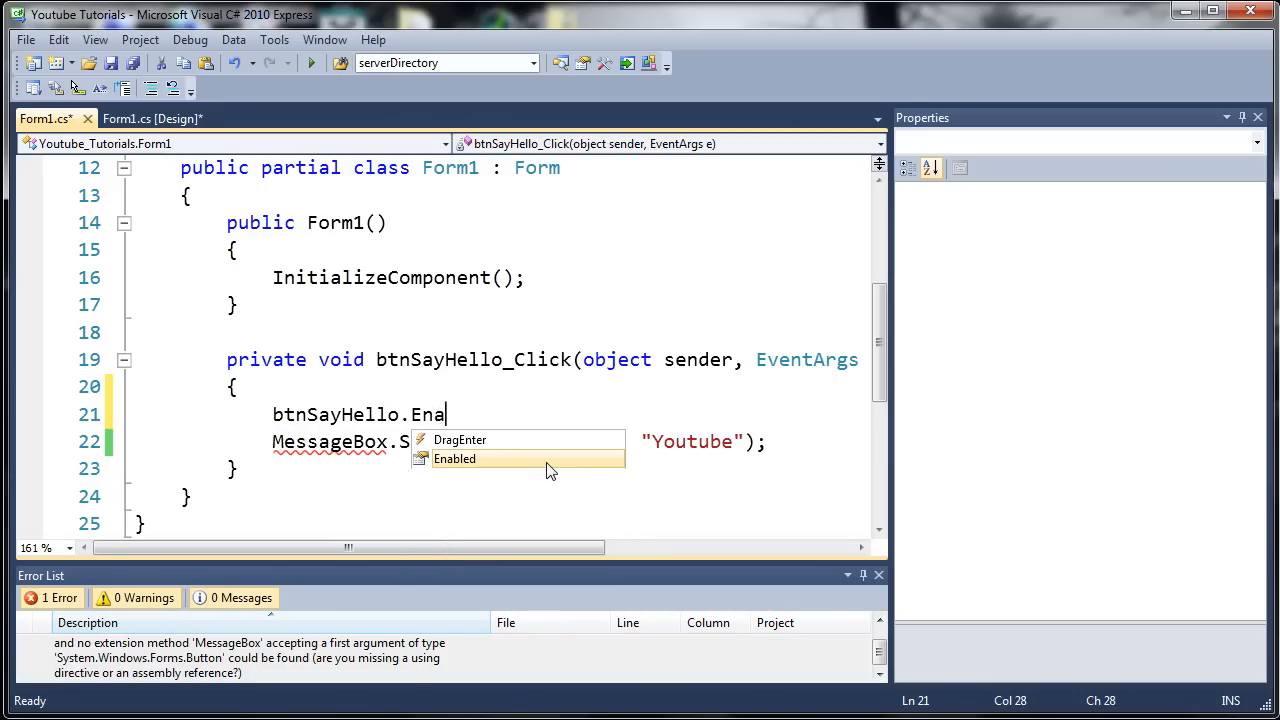
pyautogui.write('bled')
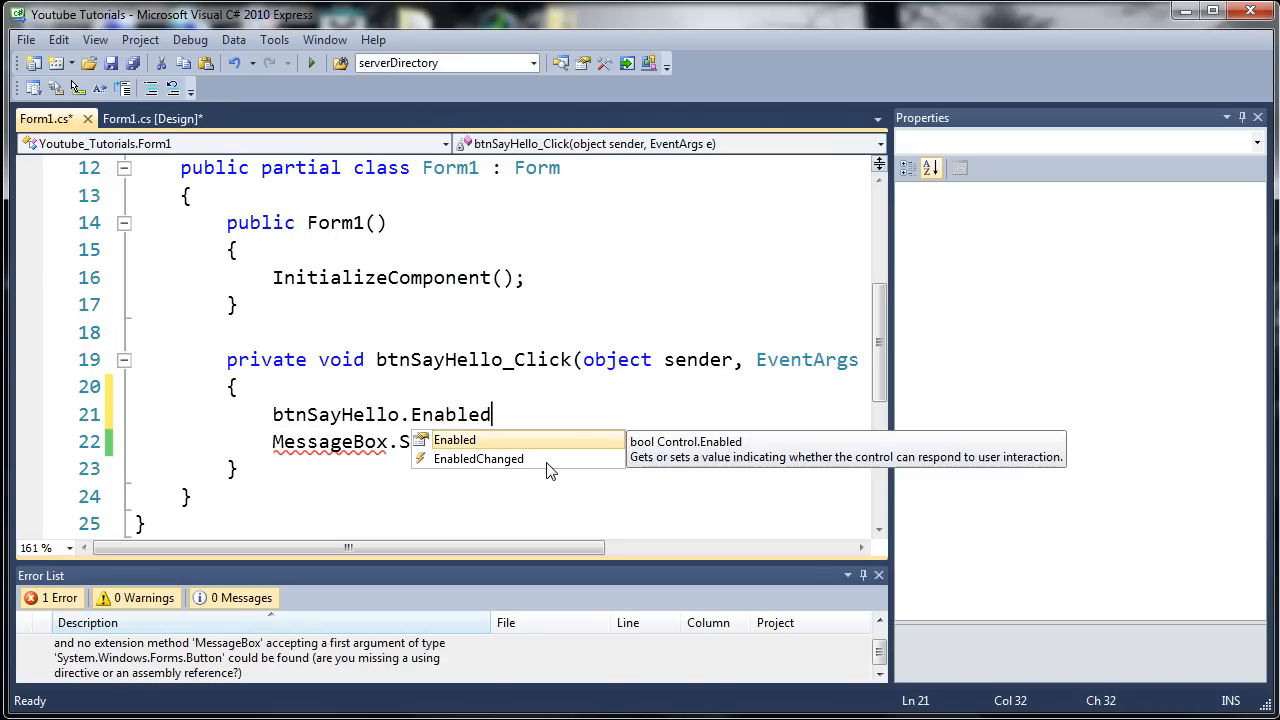
pyautogui.write(' =')
# Step: Check the button's Enabled property in the designer, then delete the btnSayHello.Enabled line from the handler
pyautogui.click(152, 119)
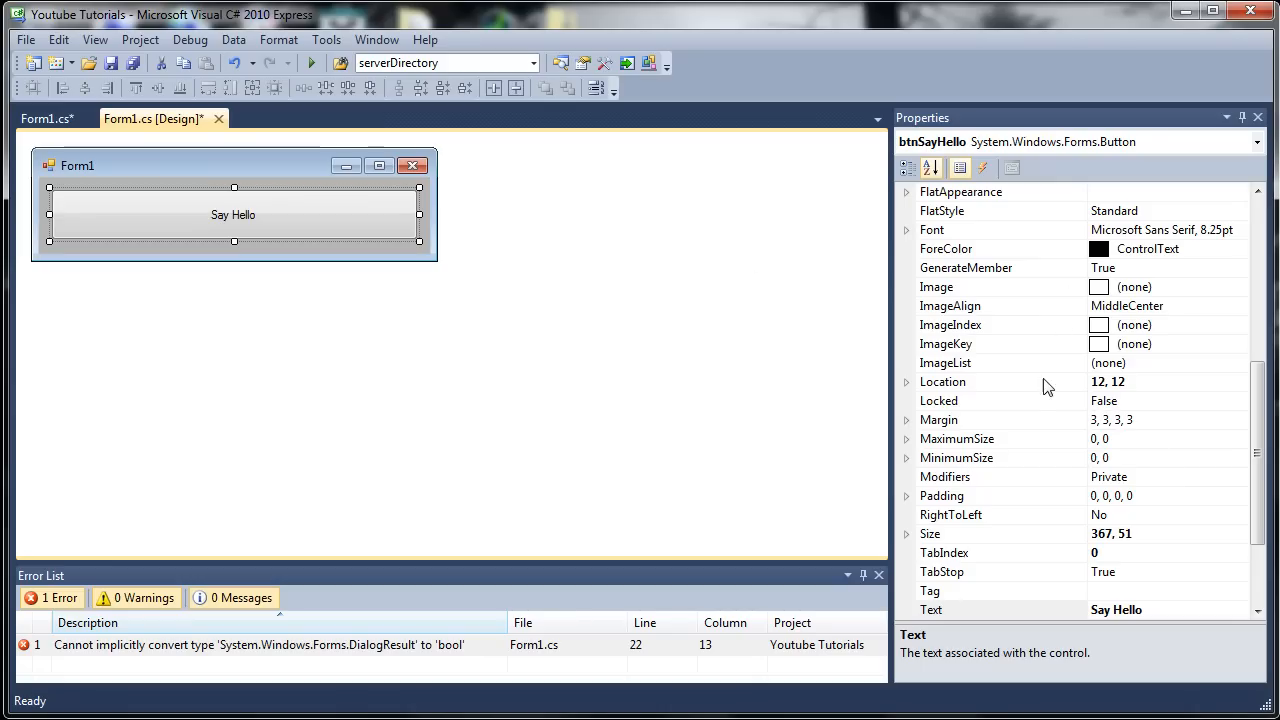
pyautogui.scroll(3, 1047, 386)
pyautogui.click(1060, 287)
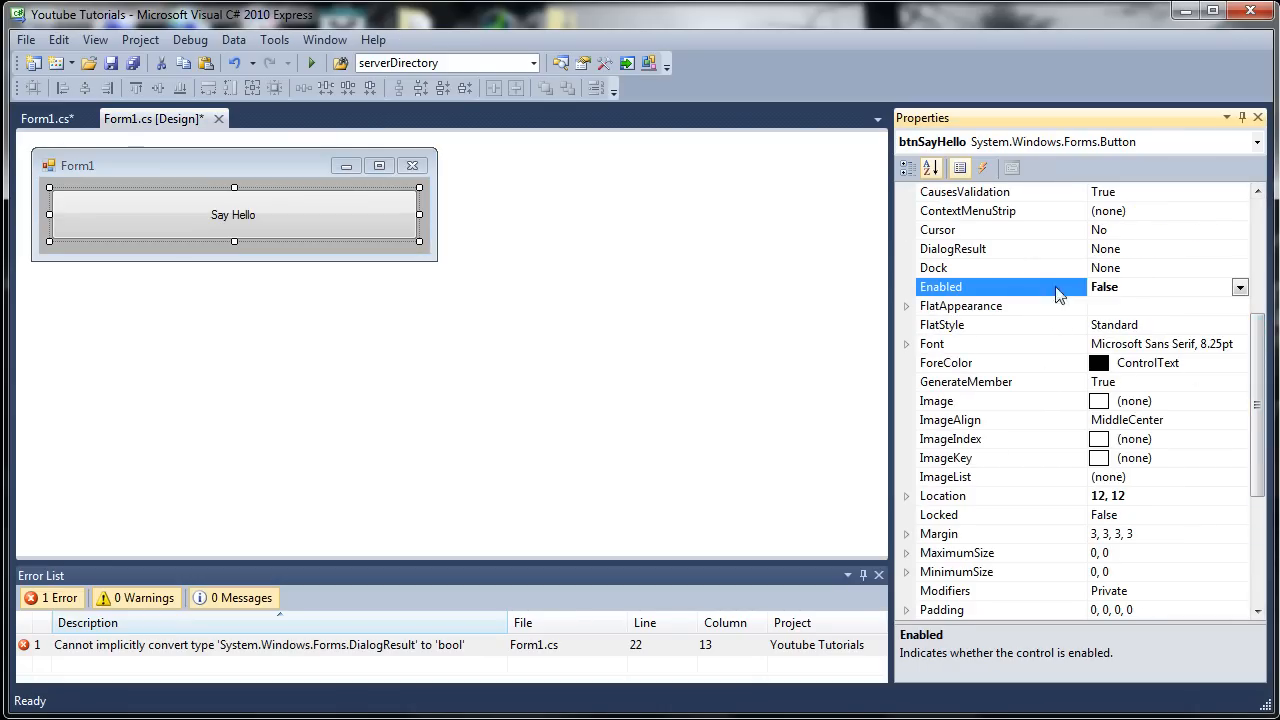
pyautogui.click(47, 118)
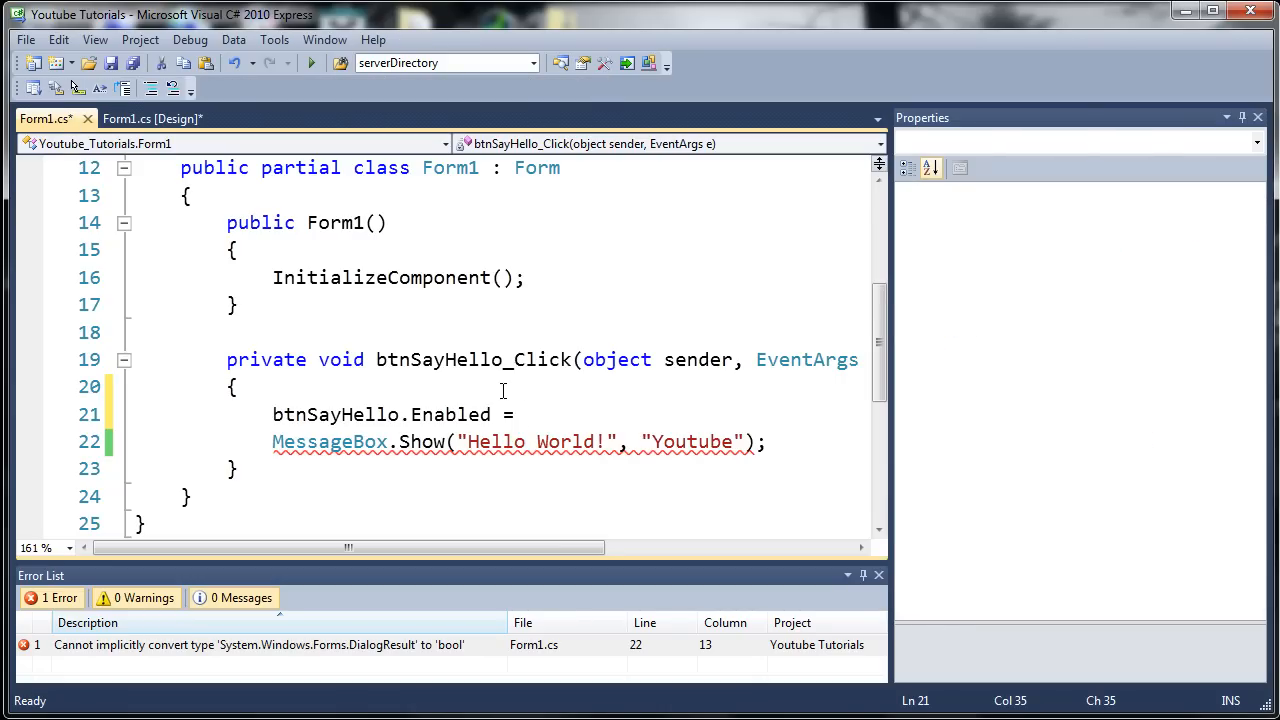
pyautogui.write('true;')
pyautogui.click(390, 222)
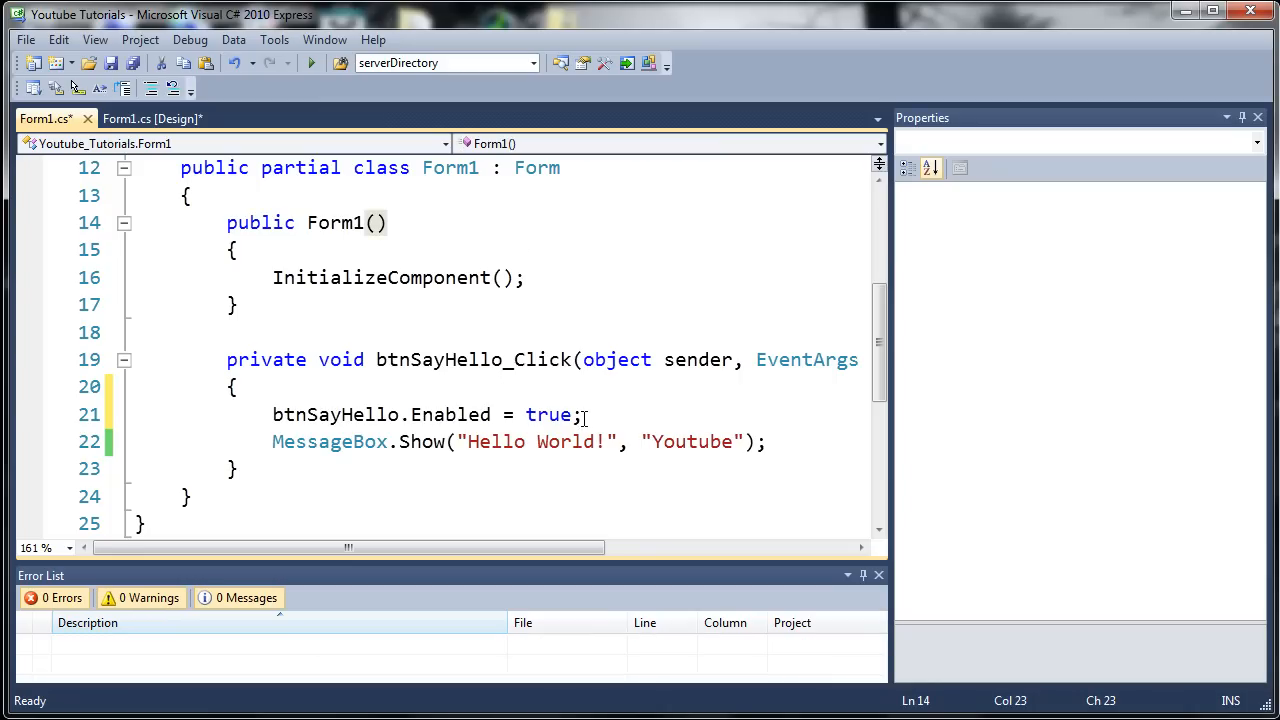
pyautogui.moveTo(583, 414); pyautogui.dragTo(274, 414)
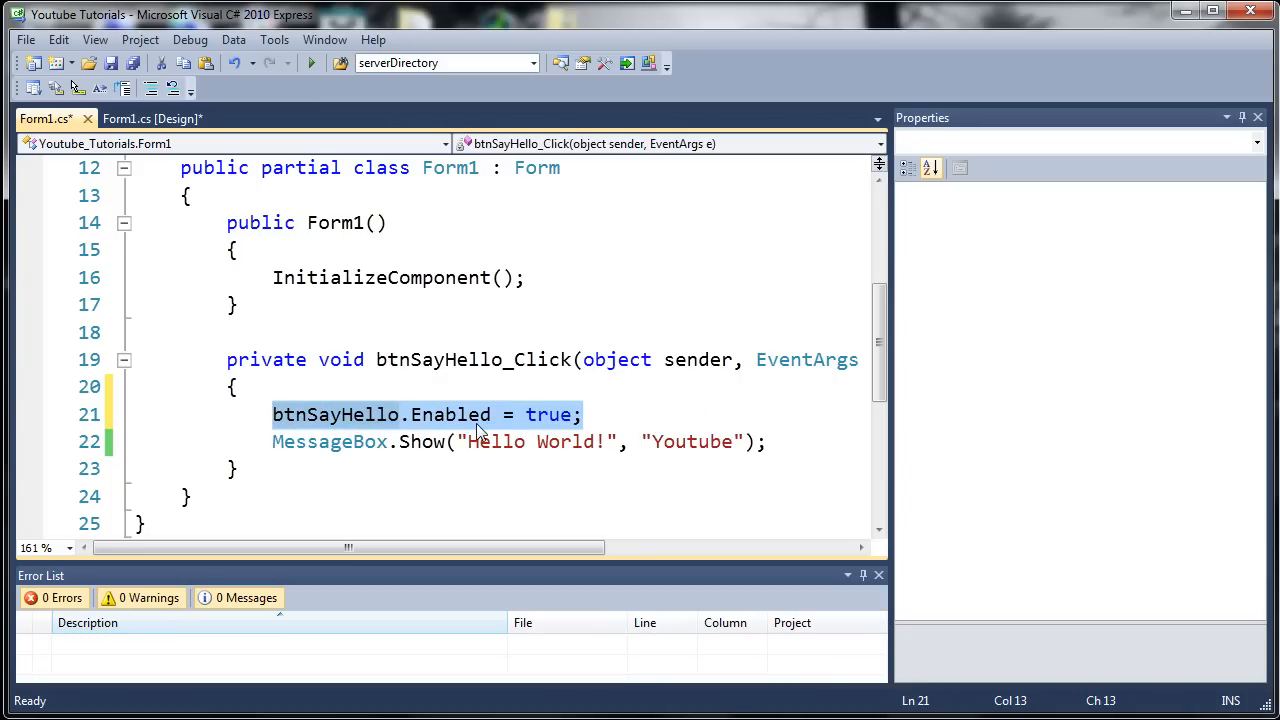
pyautogui.press('BackSpace')
pyautogui.press('BackSpace')
pyautogui.press('BackSpace')
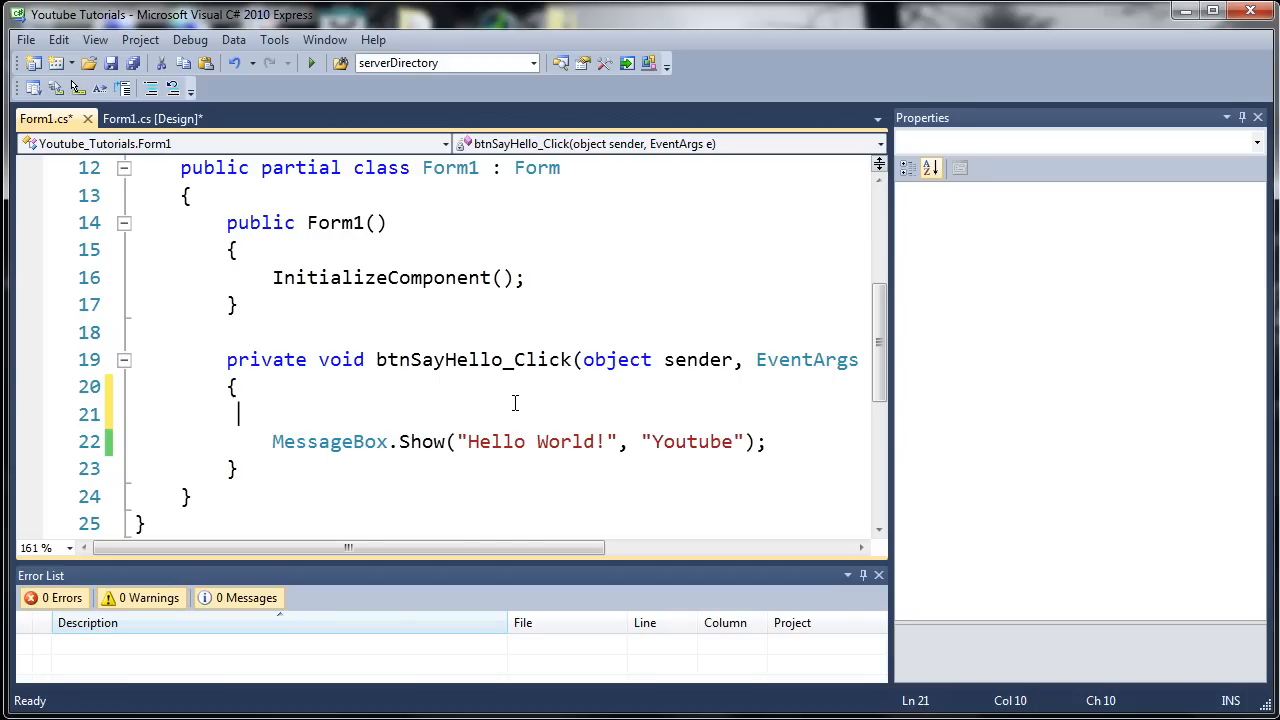
pyautogui.press('BackSpace')
pyautogui.press('BackSpace')
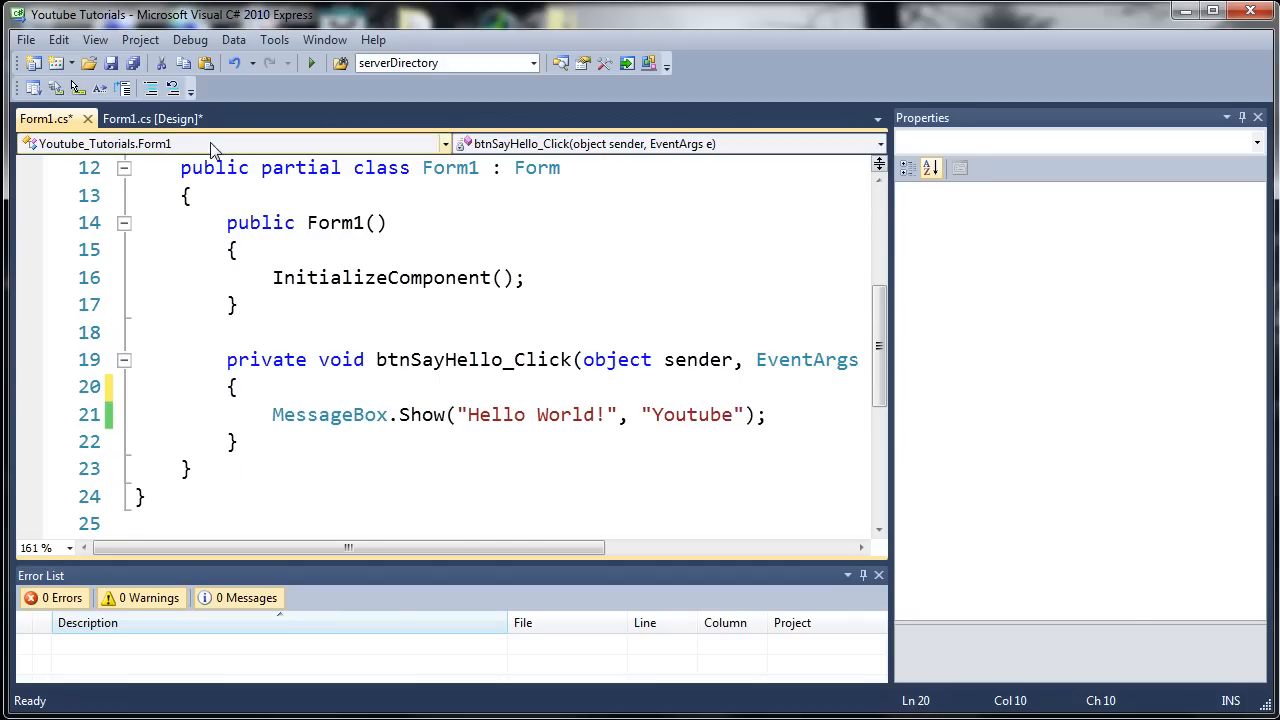
# Step: Select Form1 and set its FormBorderStyle to None for a borderless form with no title bar
pyautogui.click(150, 118)
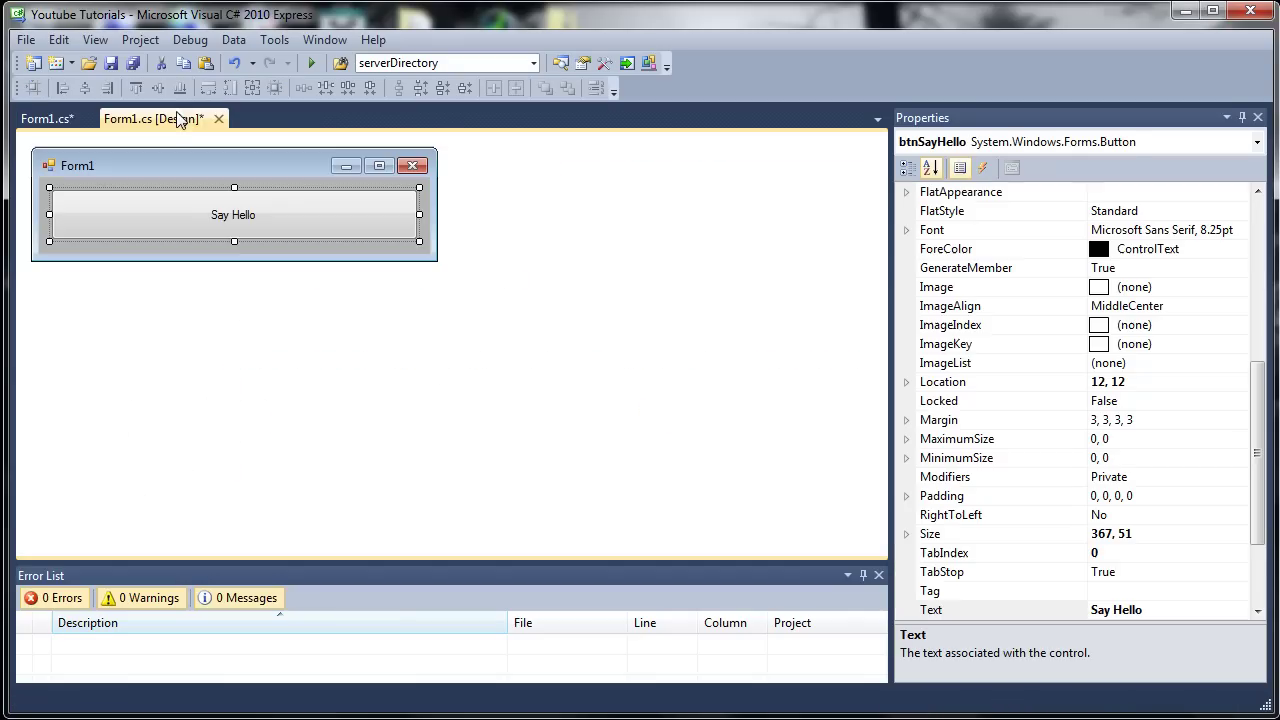
pyautogui.click(225, 180)
pyautogui.moveTo(1257, 490)
pyautogui.mouseDown()
pyautogui.moveTo(1257, 343)
pyautogui.moveTo(1257, 388)
pyautogui.mouseUp()
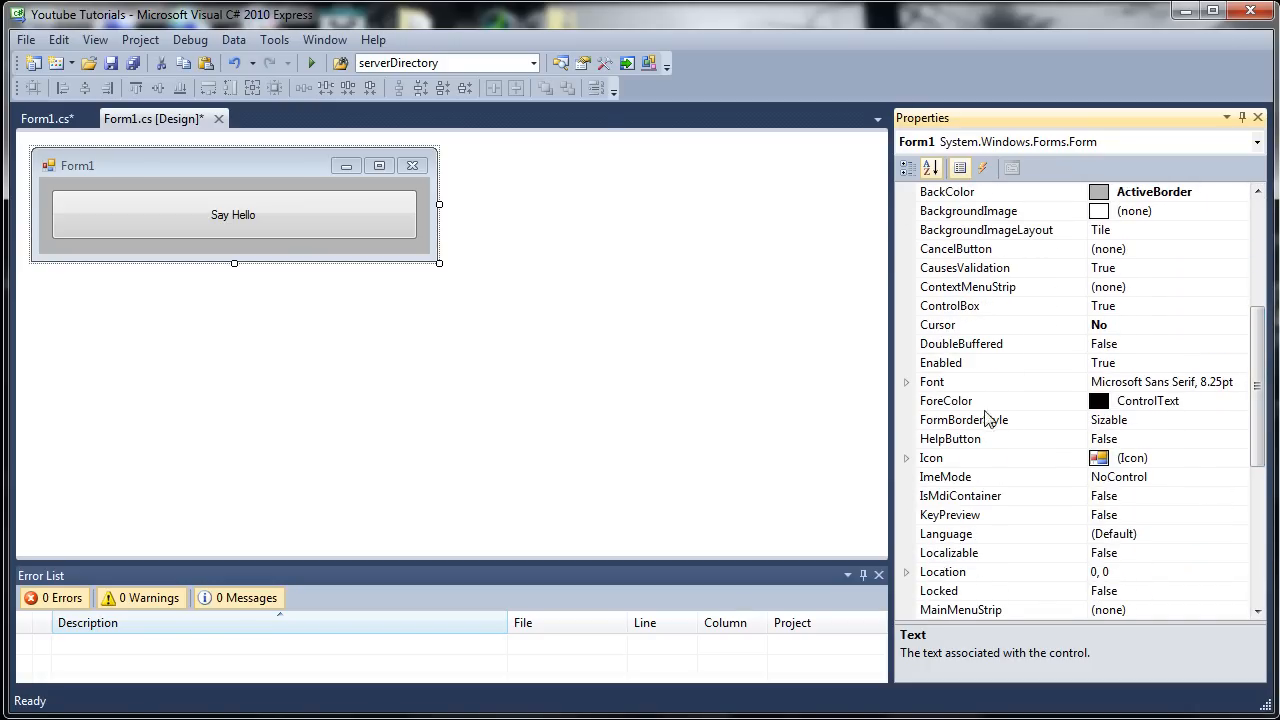
pyautogui.click(1162, 401)
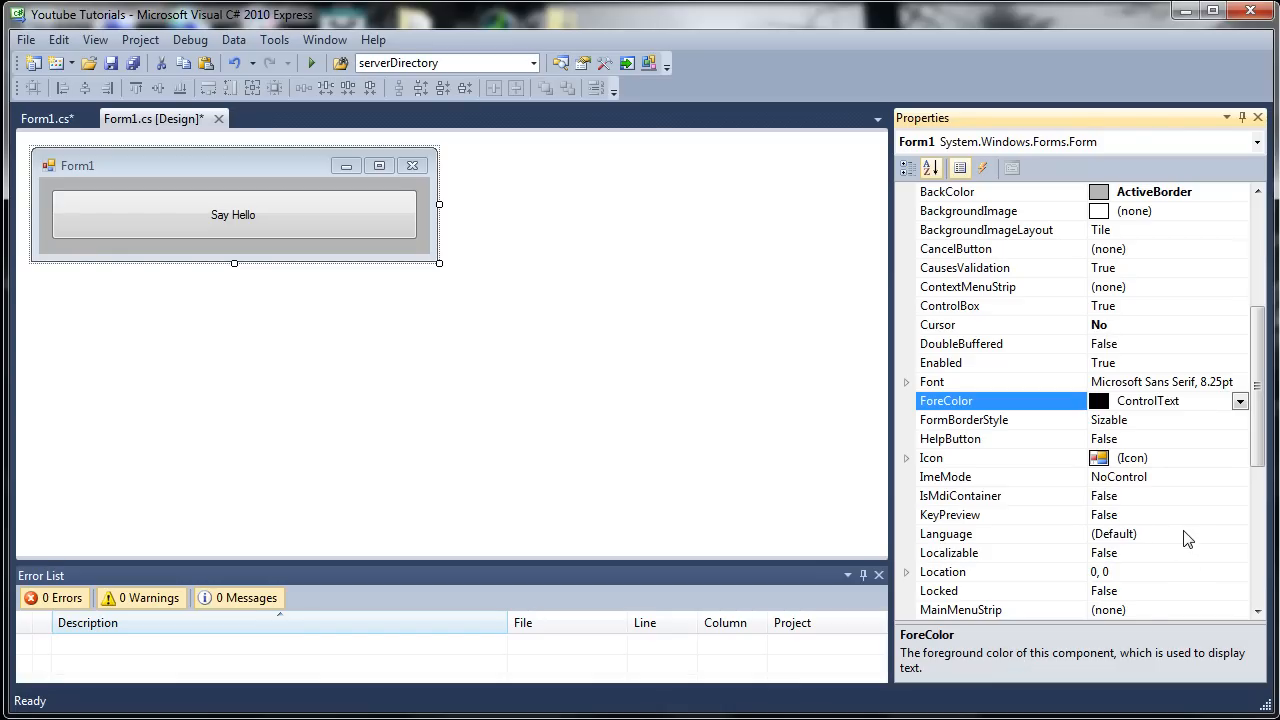
pyautogui.click(1130, 420)
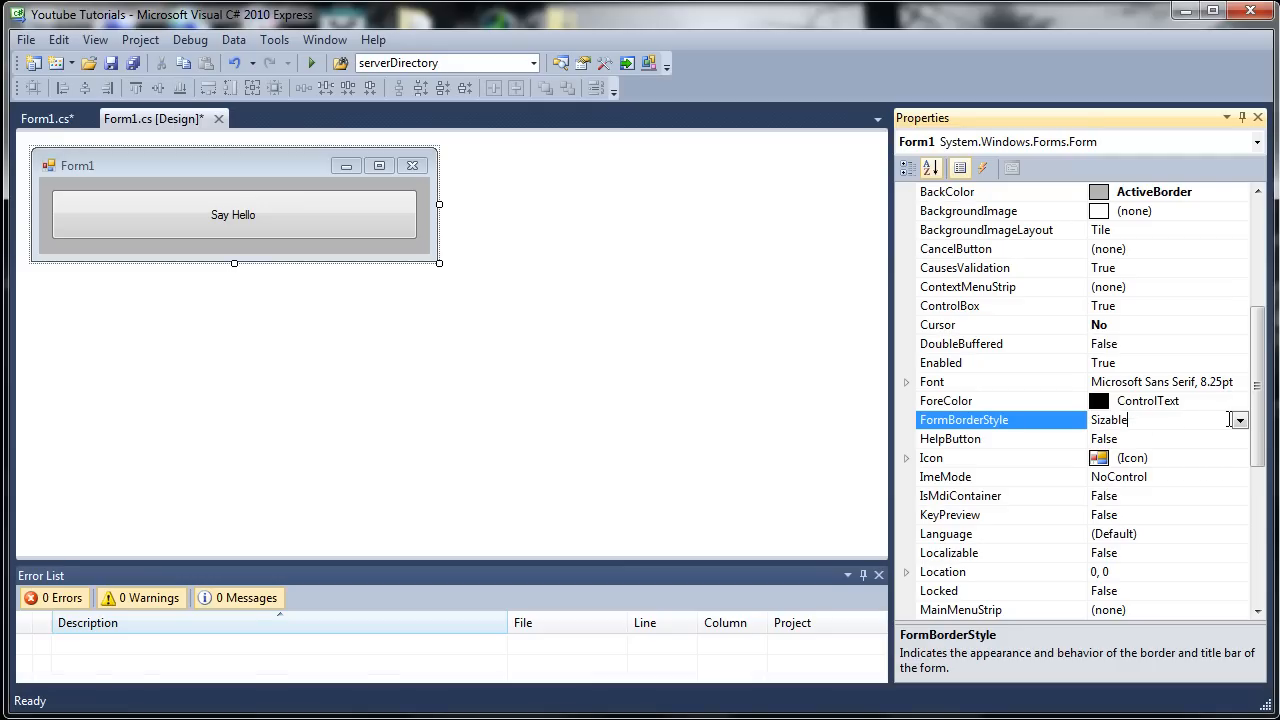
pyautogui.click(1240, 420)
pyautogui.click(1155, 441)
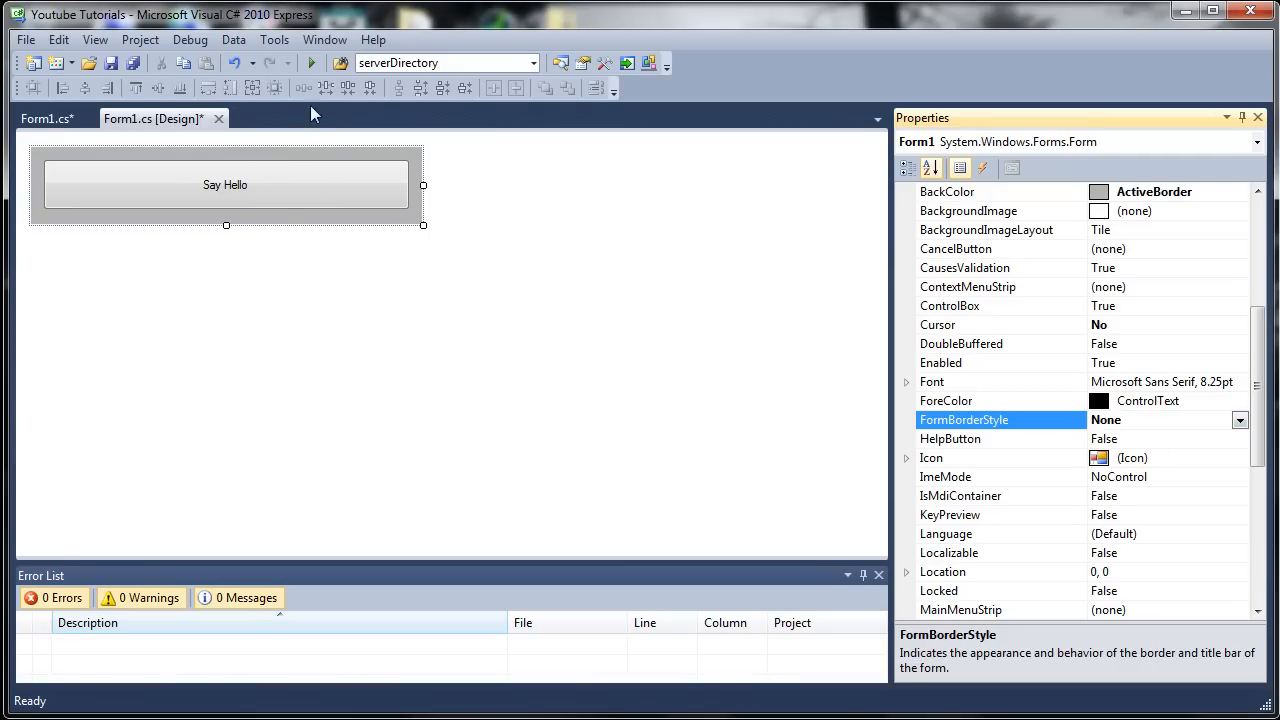
# Step: Run the borderless form, view it beside the IDE, stop debugging and return to the designer
pyautogui.click(311, 63)
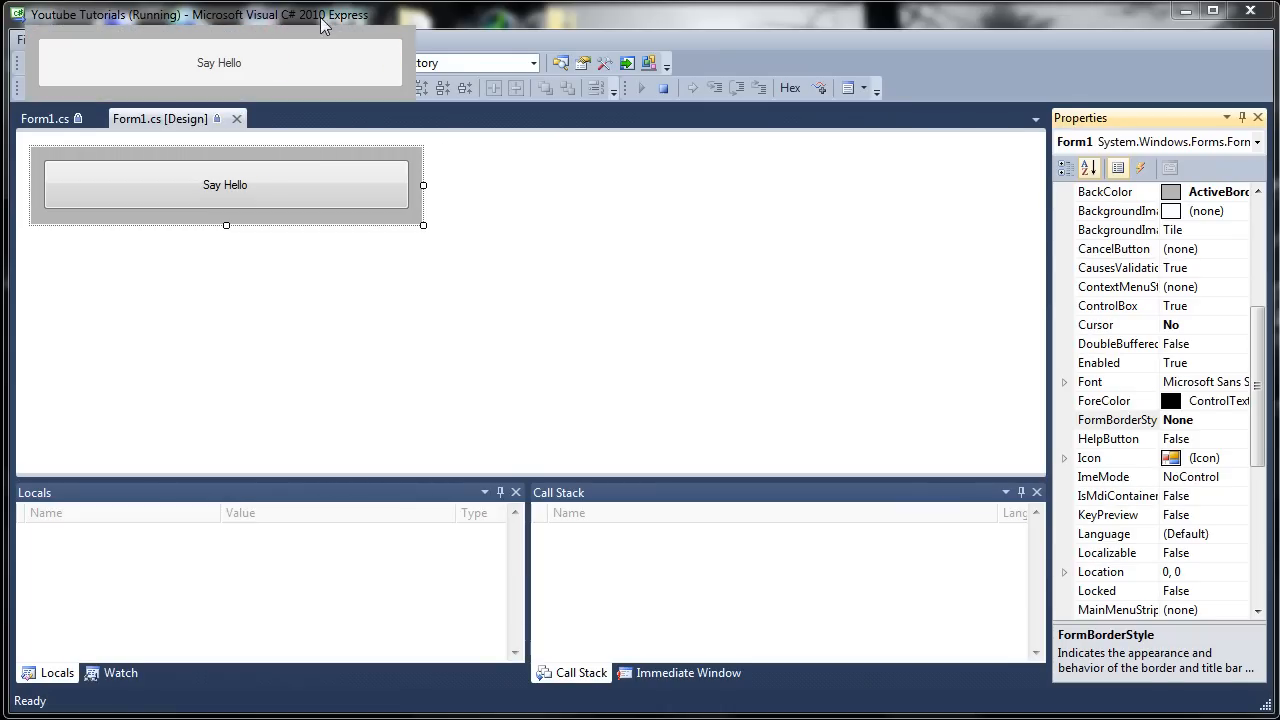
pyautogui.moveTo(320, 14); pyautogui.dragTo(366, 120)
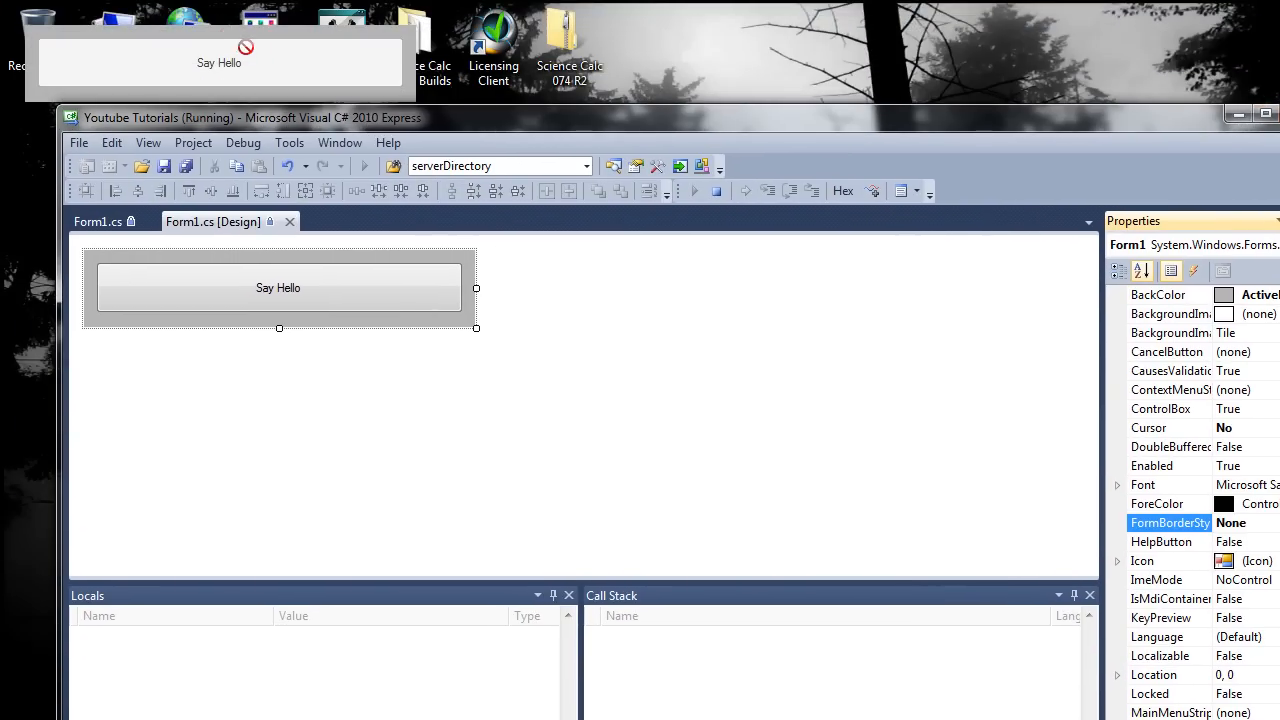
pyautogui.moveTo(260, 118); pyautogui.dragTo(208, 18)
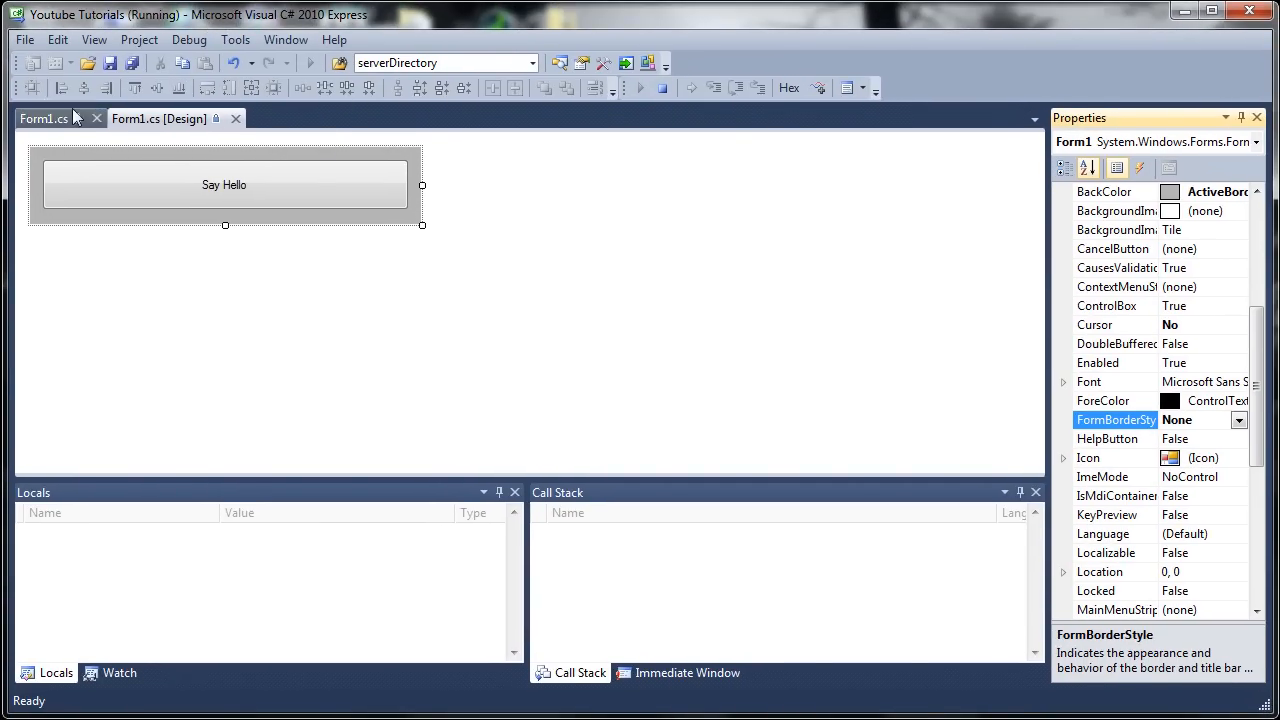
pyautogui.click(44, 119)
pyautogui.click(232, 88)
pyautogui.click(158, 118)
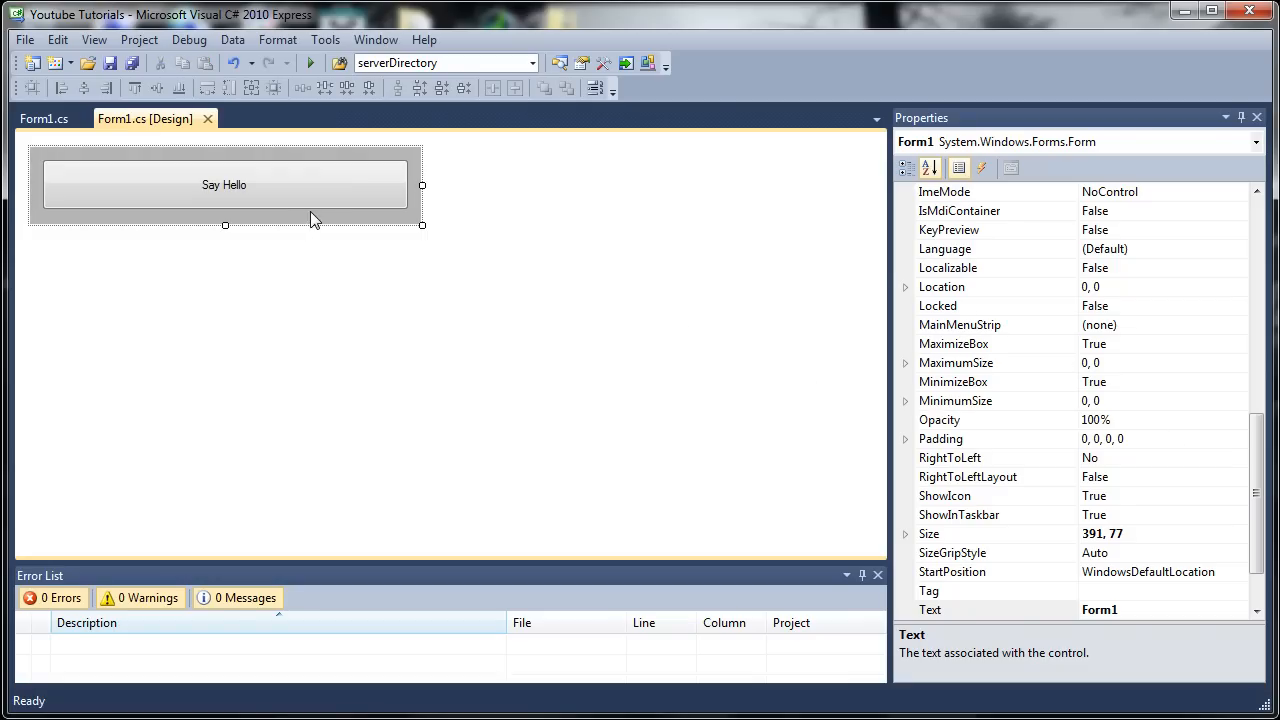
pyautogui.moveTo(1256, 490); pyautogui.dragTo(1256, 330)
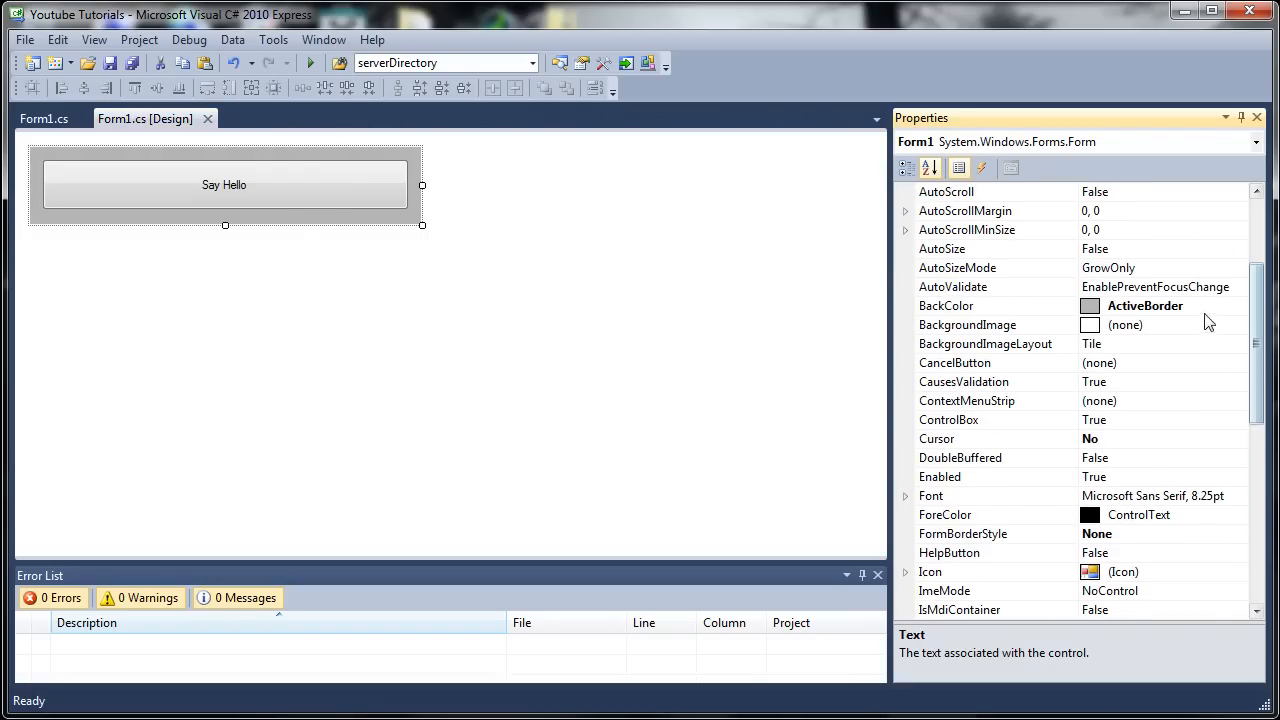
pyautogui.click(1184, 516)
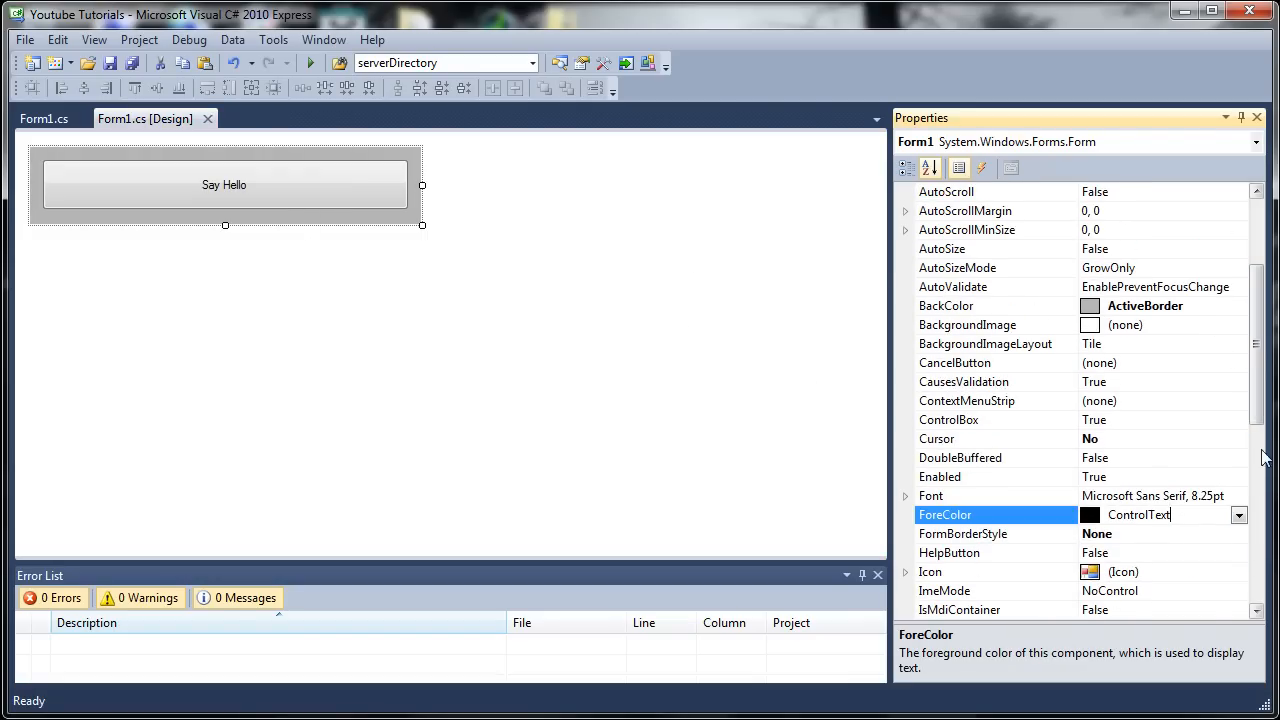
pyautogui.scroll(-2, 1263, 455)
pyautogui.scroll(-2, 1200, 430)
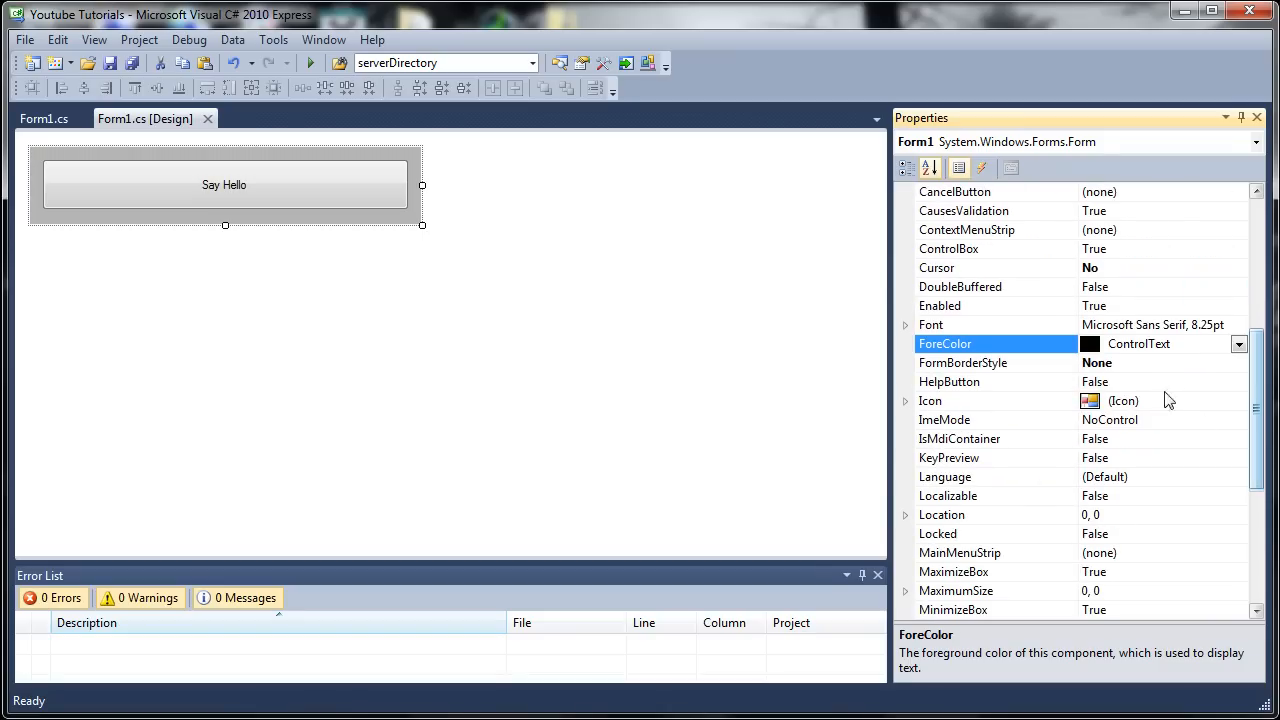
# Step: Try Form1's FormBorderStyle as FixedSingle, Fixed3D and then FixedDialog
pyautogui.click(1136, 363)
pyautogui.click(1238, 363)
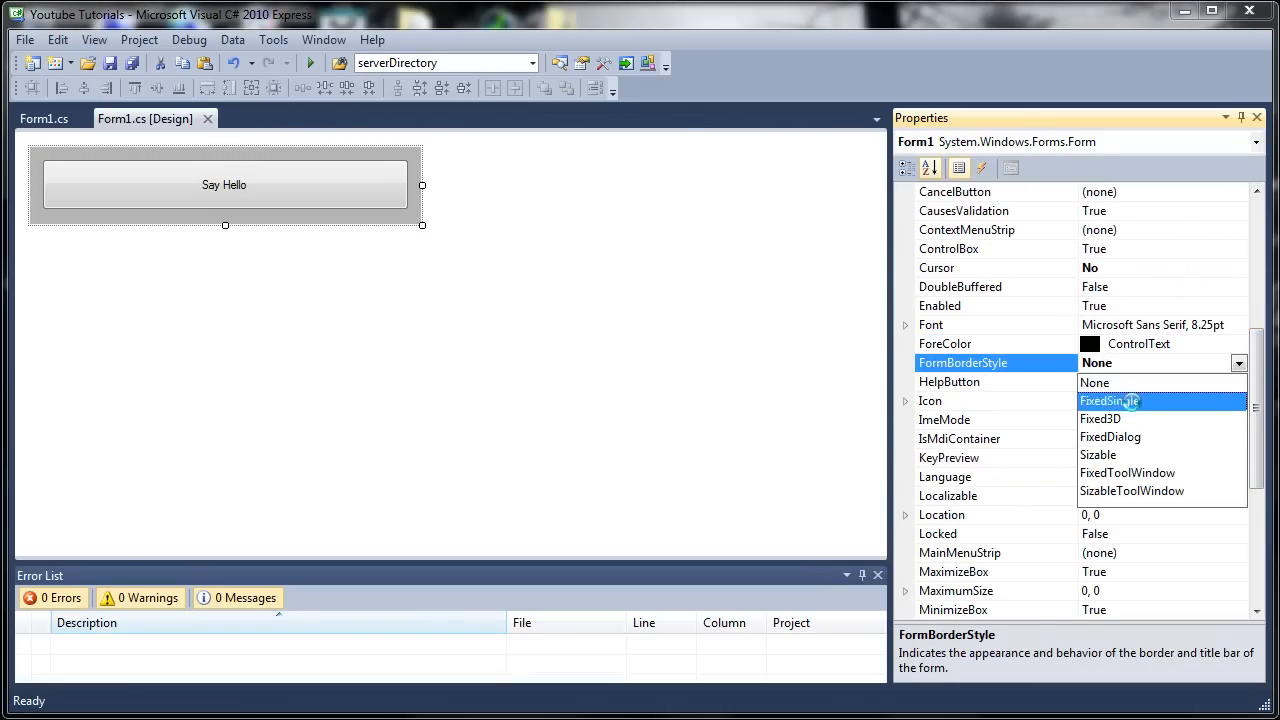
pyautogui.click(1133, 401)
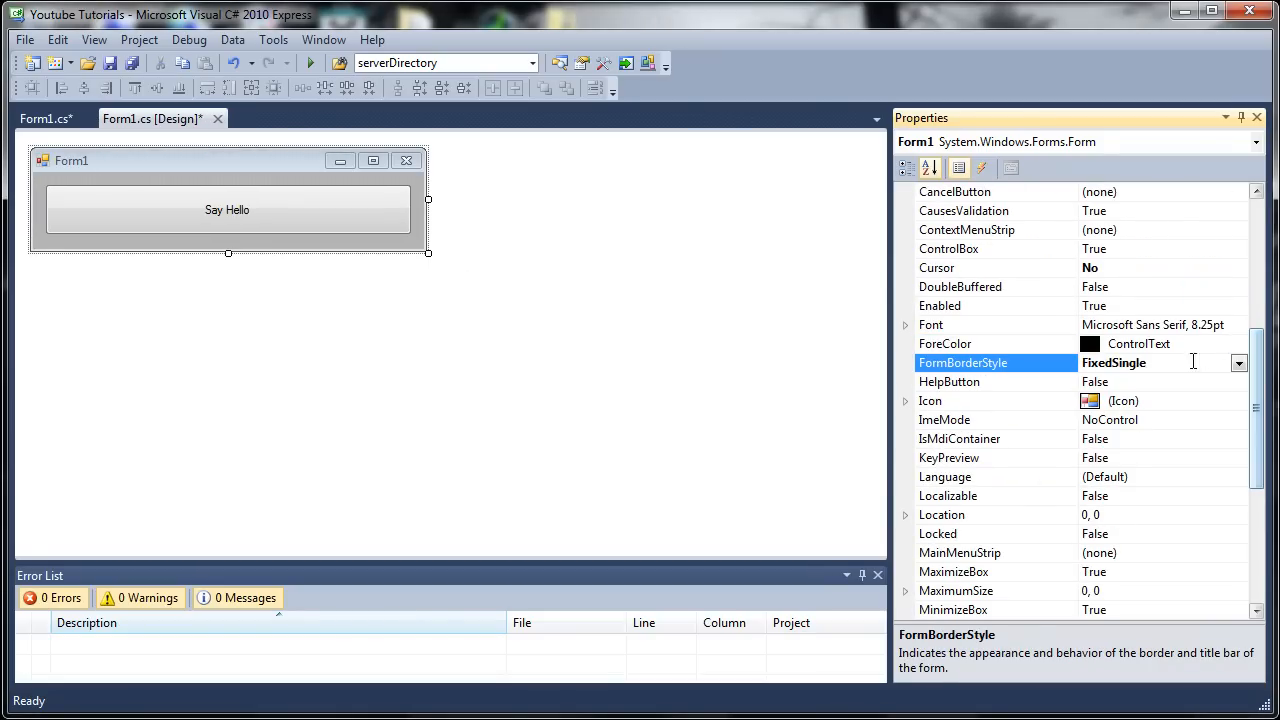
pyautogui.click(1238, 363)
pyautogui.click(1120, 401)
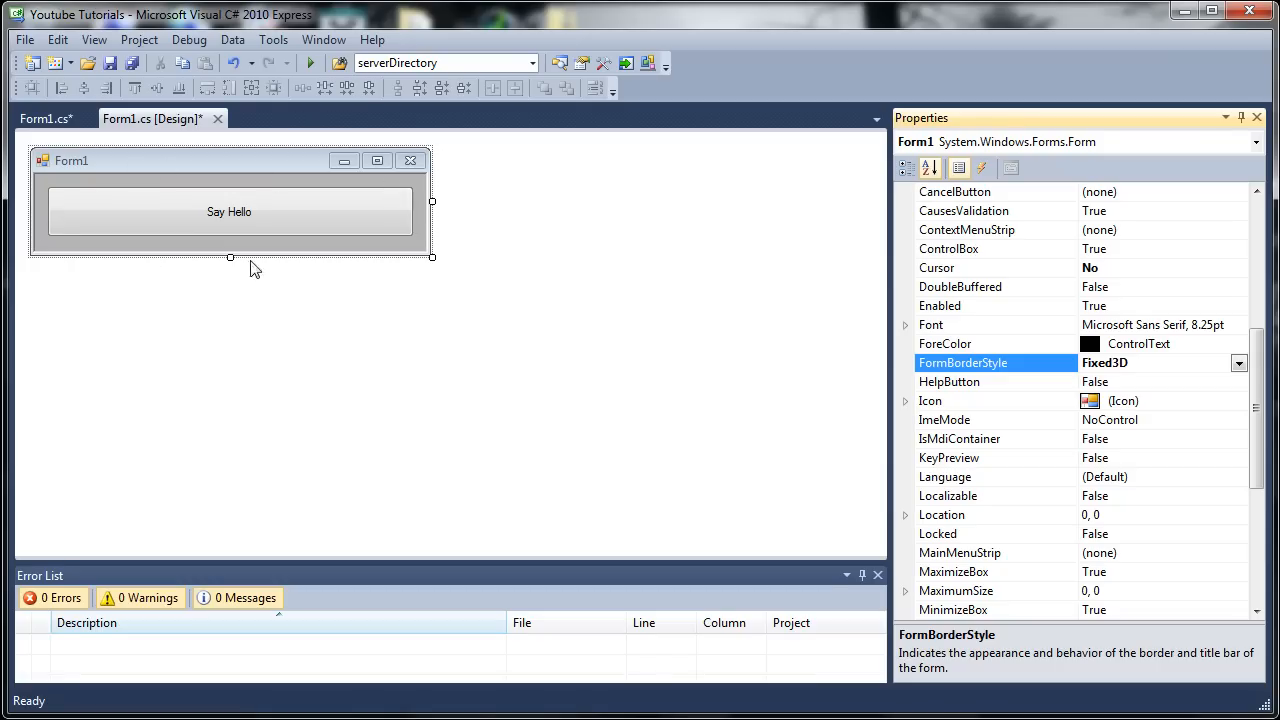
pyautogui.click(1238, 363)
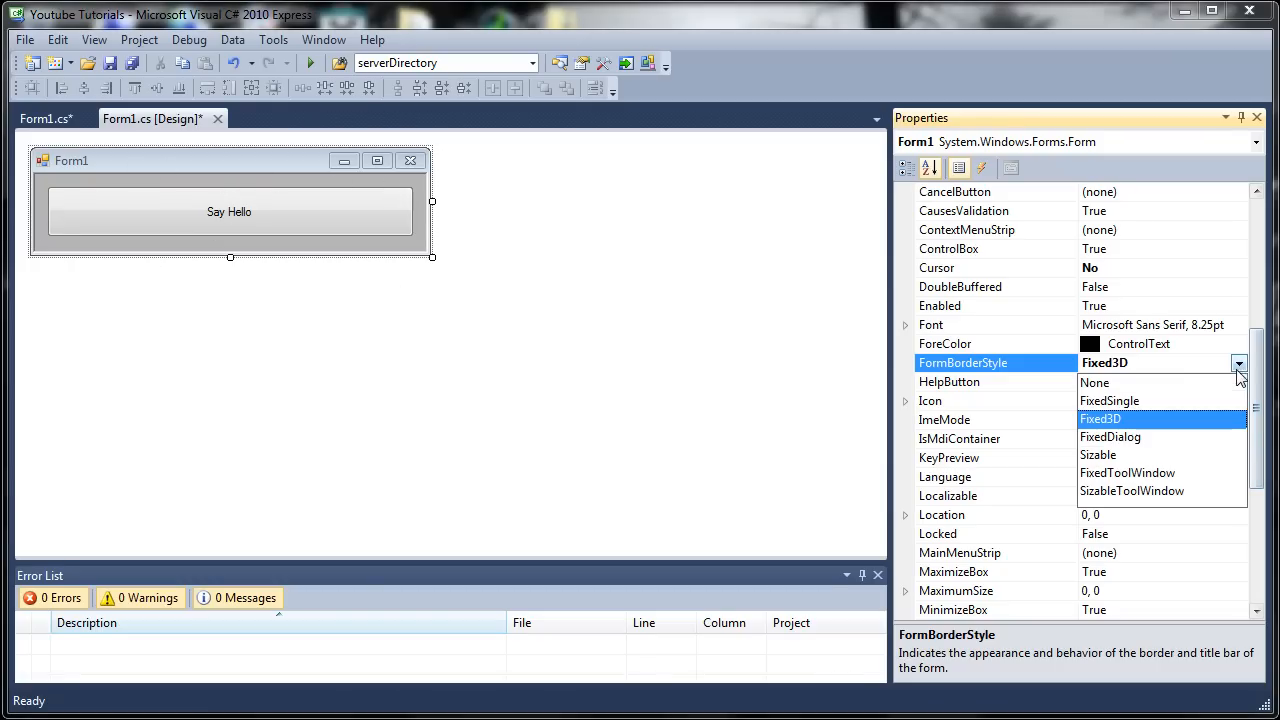
pyautogui.click(1110, 437)
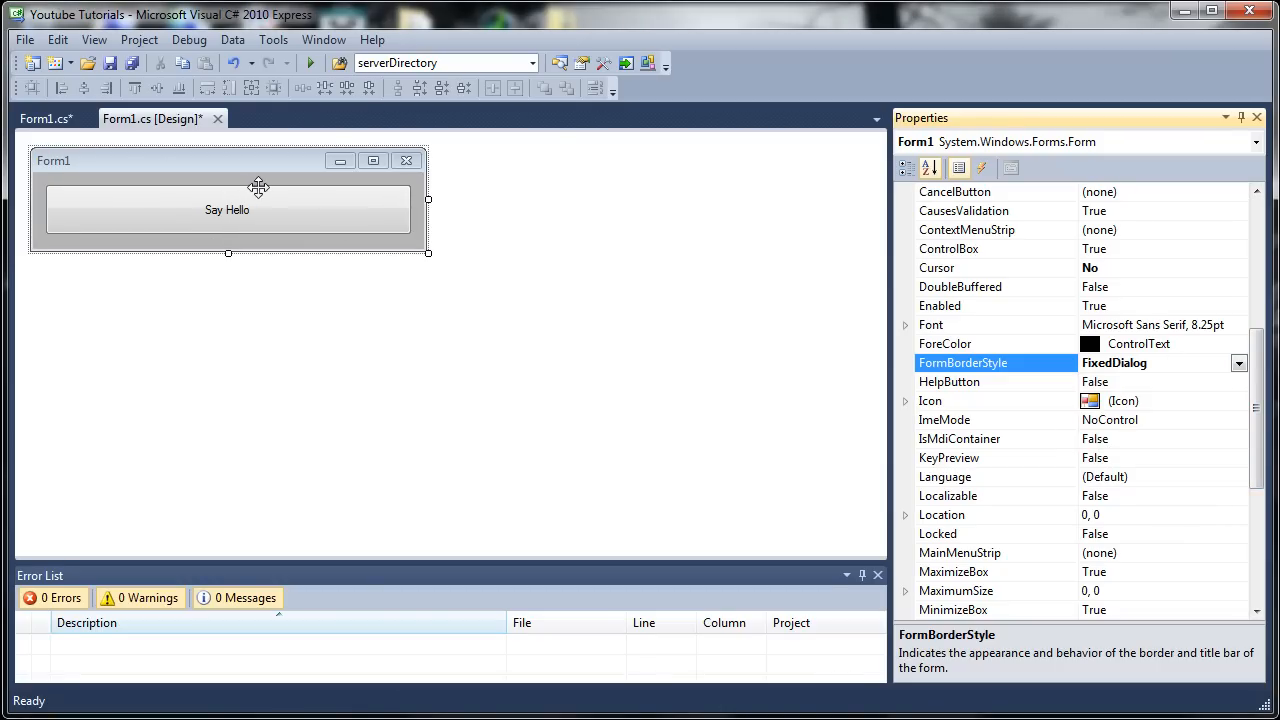
pyautogui.click(231, 180)
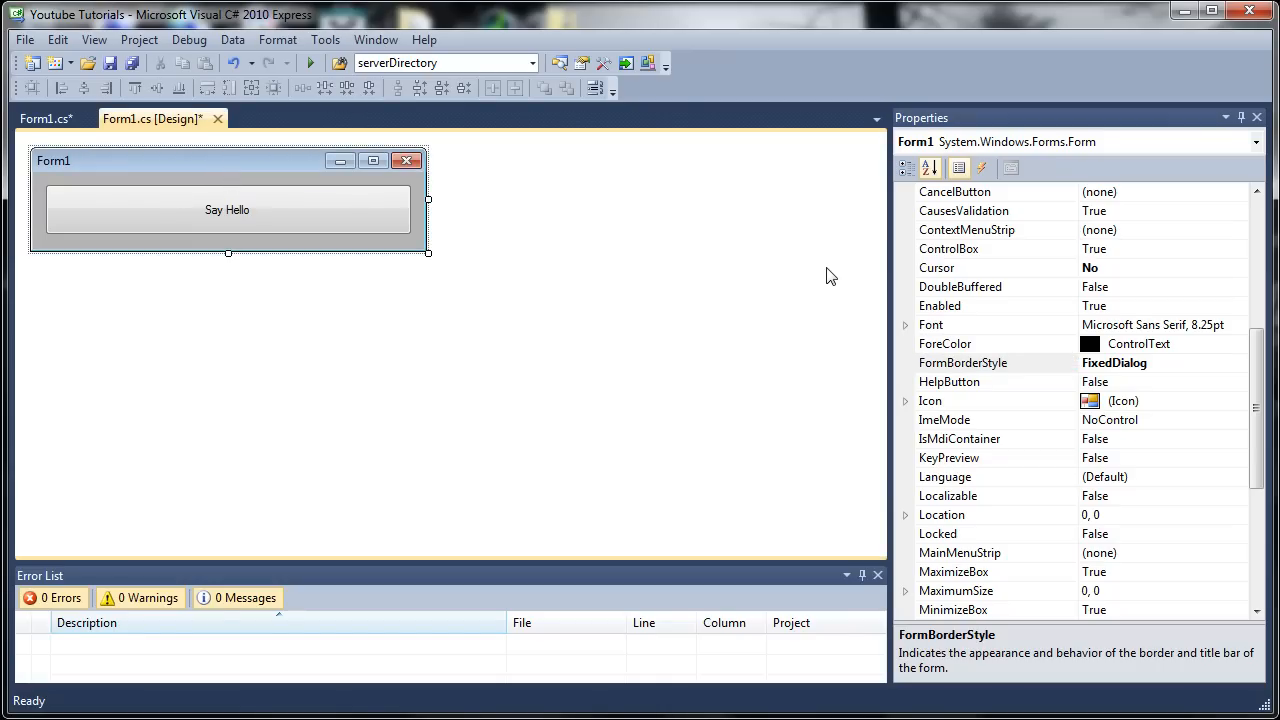
# Step: Change the border style to Sizable, FixedToolWindow and finally SizableToolWindow
pyautogui.click(1200, 364)
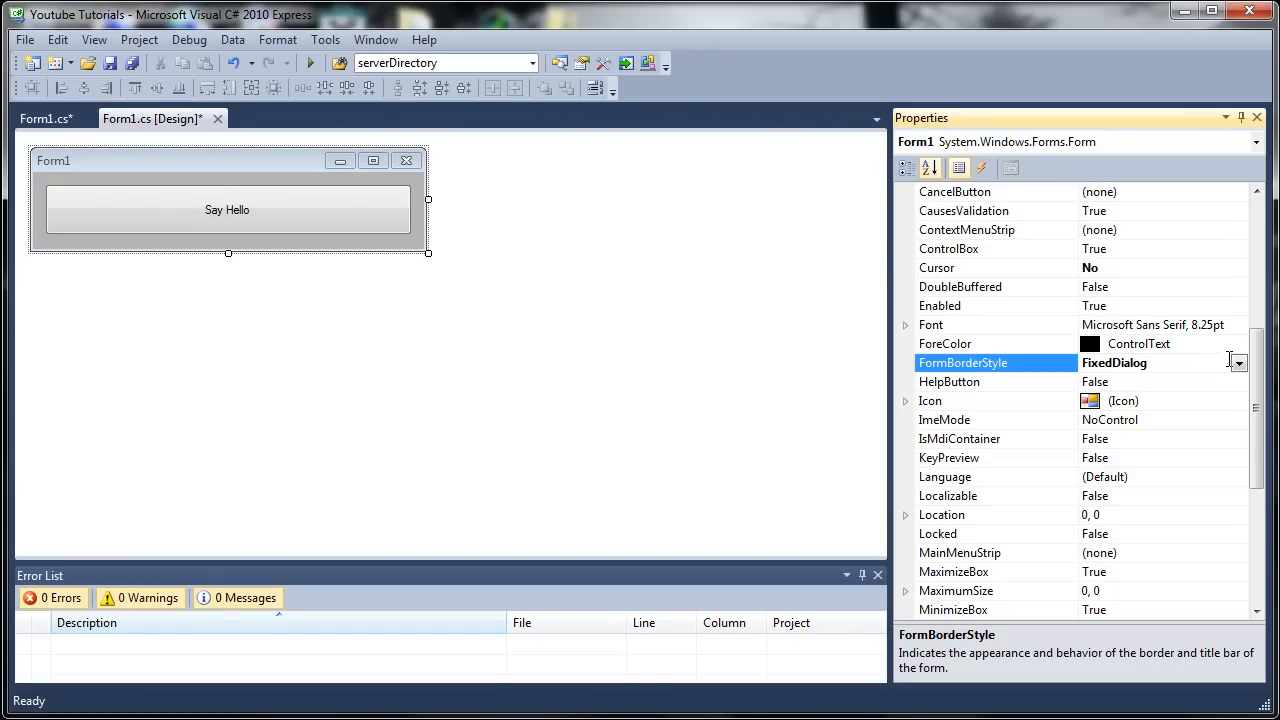
pyautogui.click(1238, 364)
pyautogui.click(1110, 456)
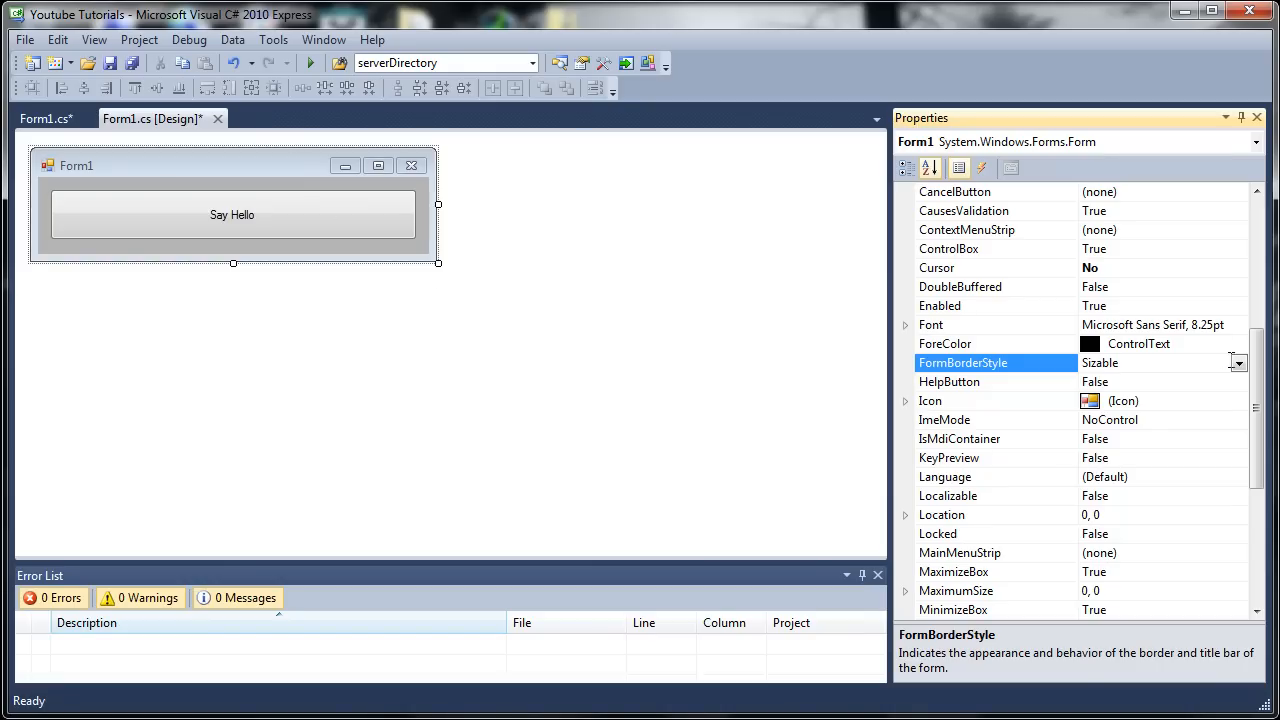
pyautogui.click(1238, 363)
pyautogui.click(1130, 473)
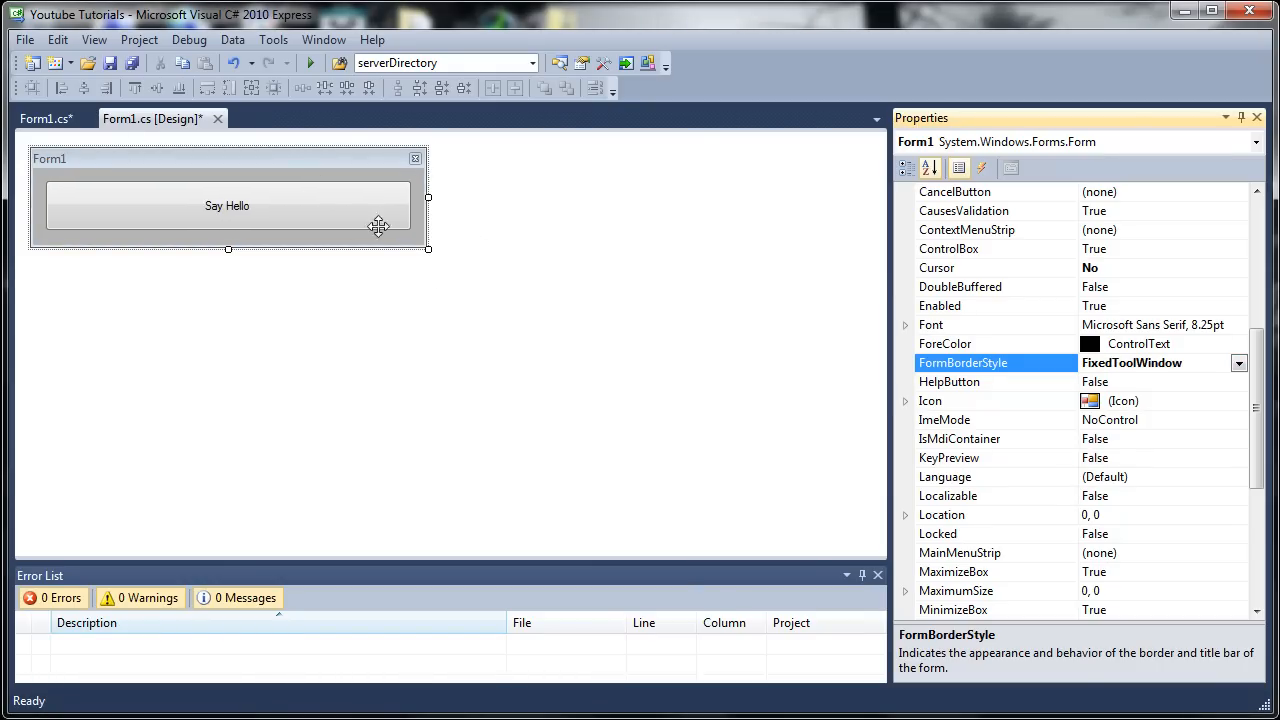
pyautogui.click(1238, 363)
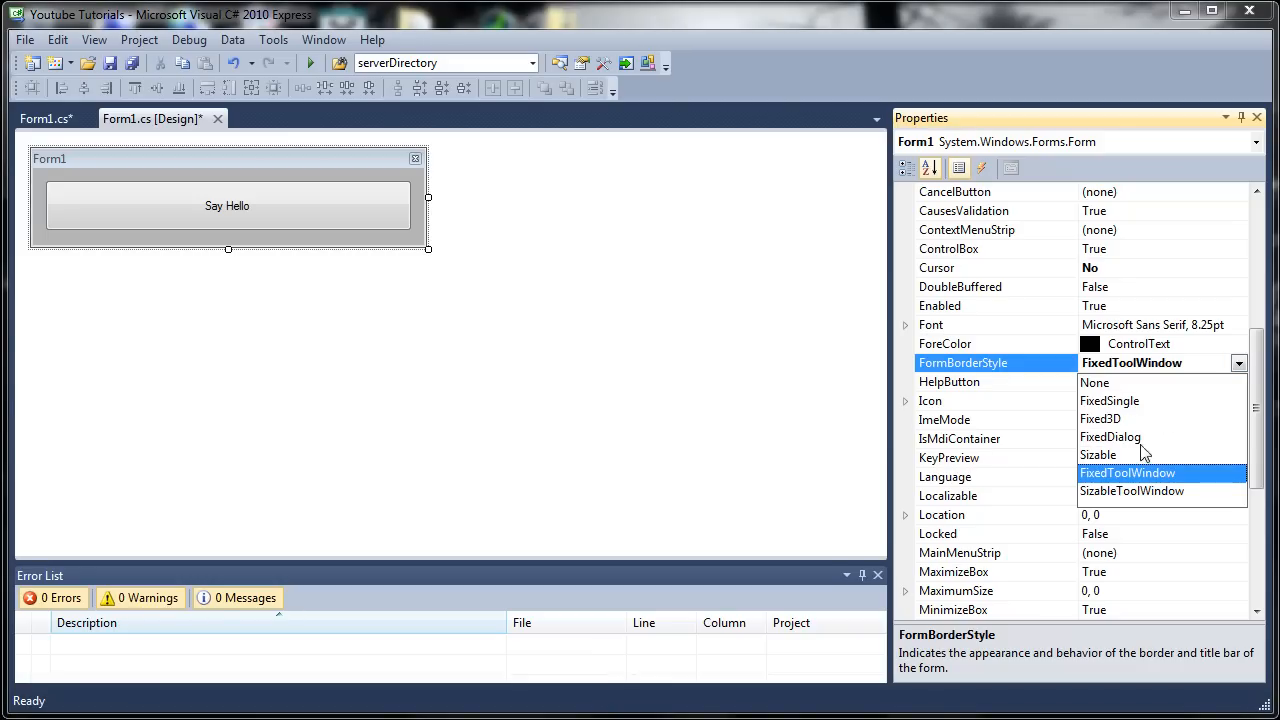
pyautogui.click(1110, 492)
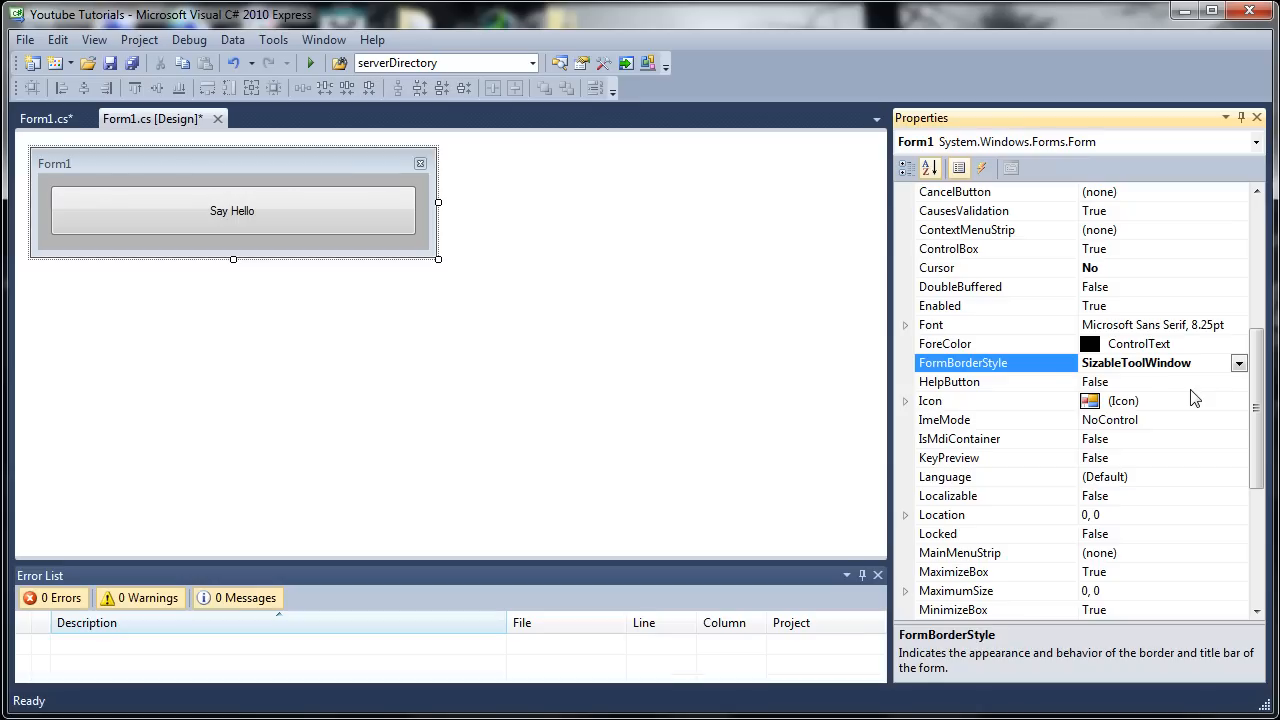
pyautogui.click(1165, 401)
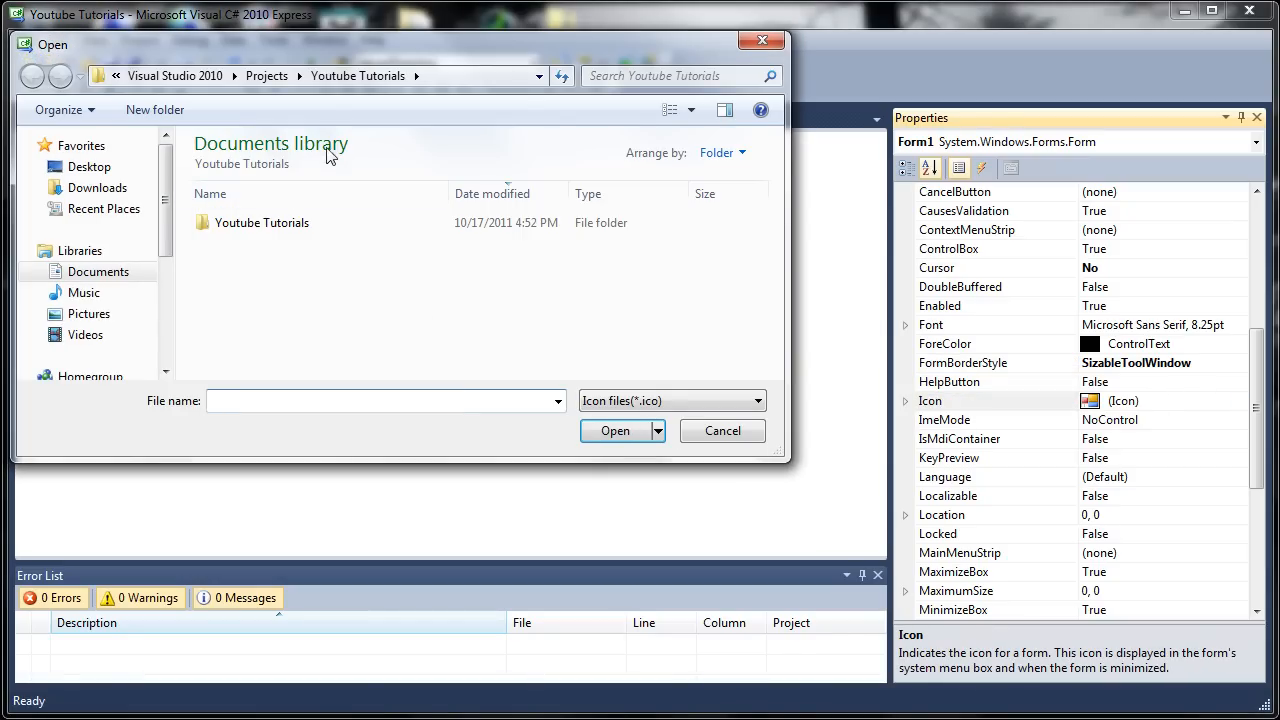
pyautogui.moveTo(428, 55); pyautogui.dragTo(650, 113)
pyautogui.click(312, 224)
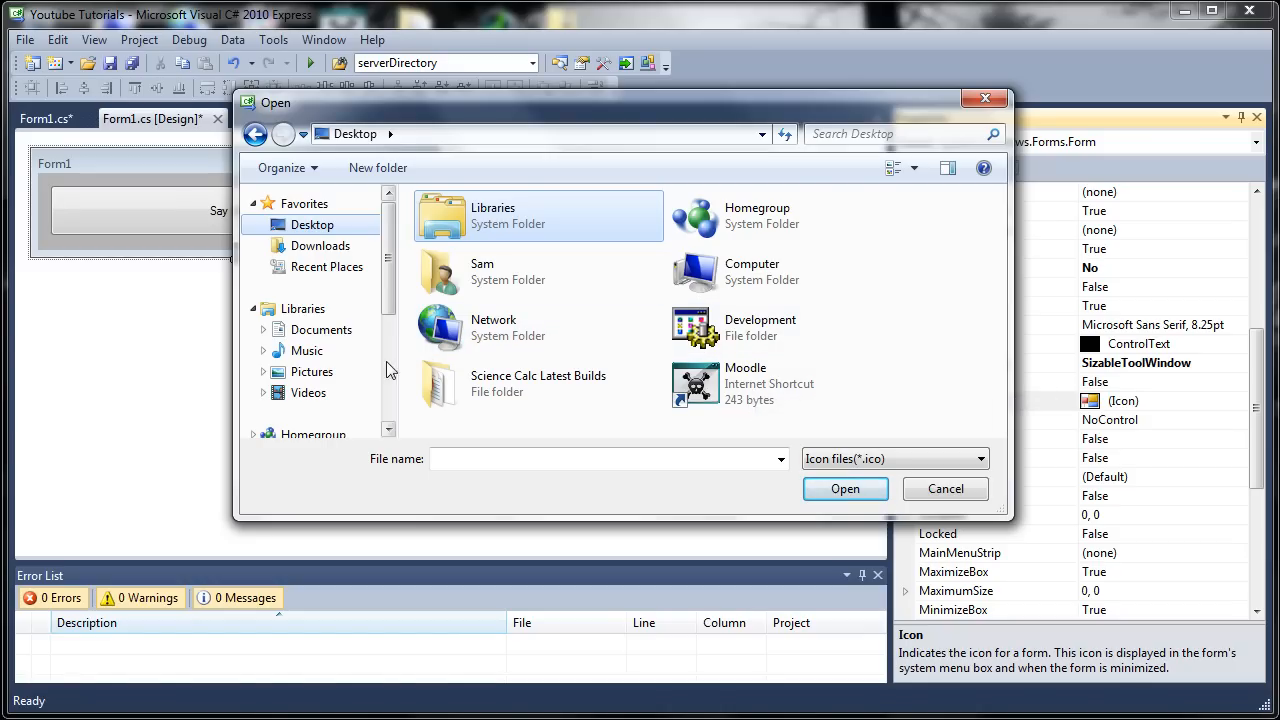
pyautogui.click(945, 488)
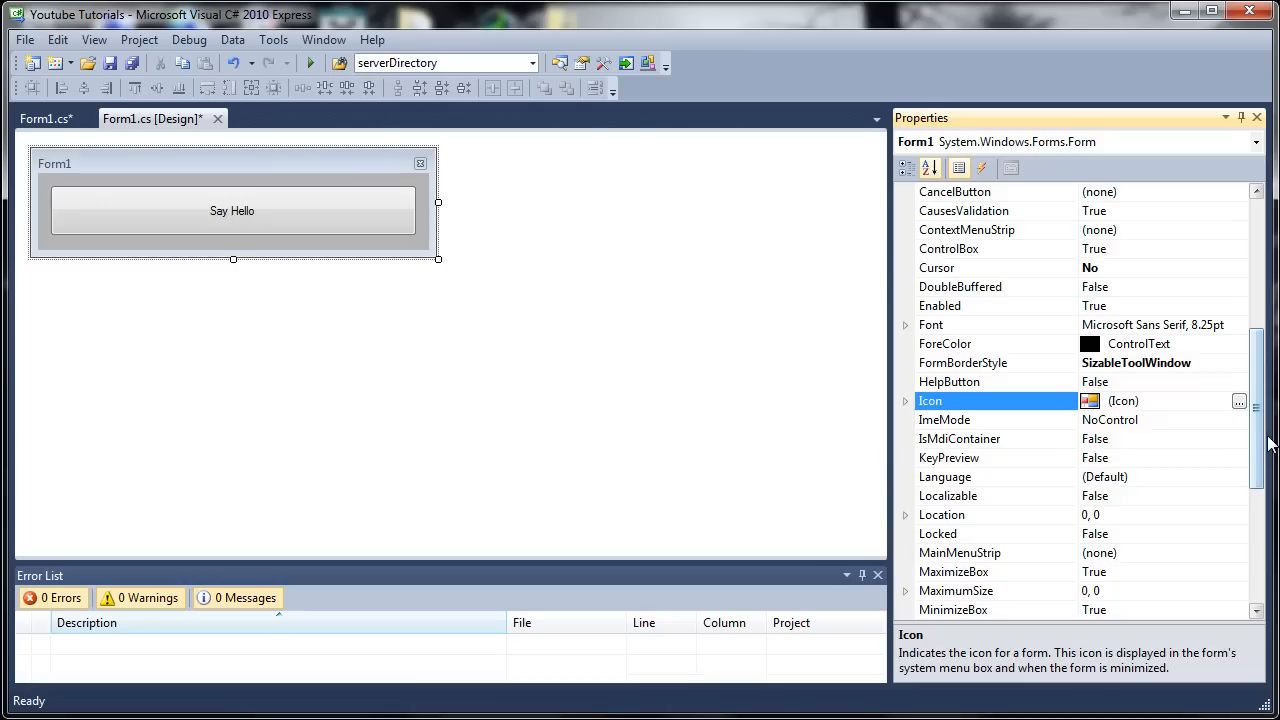
pyautogui.moveTo(1262, 447); pyautogui.dragTo(1262, 500)
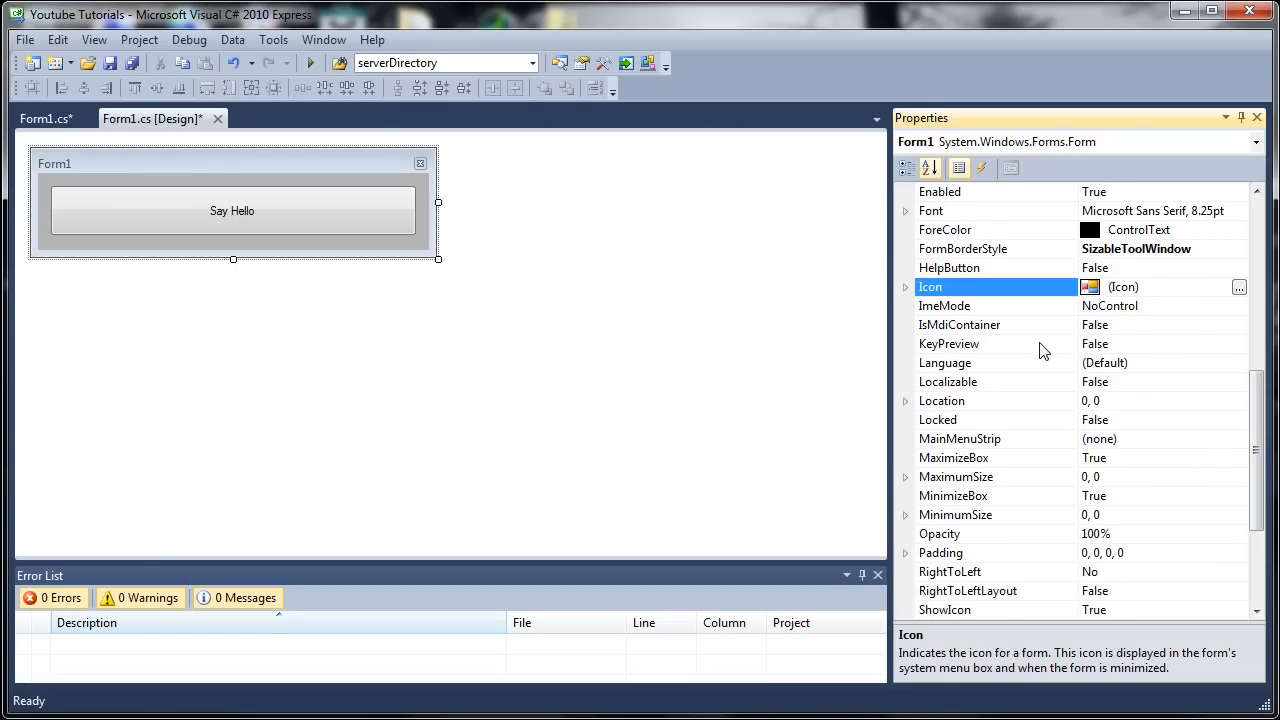
# Step: Look at Form1's MaximizeBox and MaximumSize rows, then select the Say Hello button to show its properties
pyautogui.click(995, 439)
pyautogui.click(975, 458)
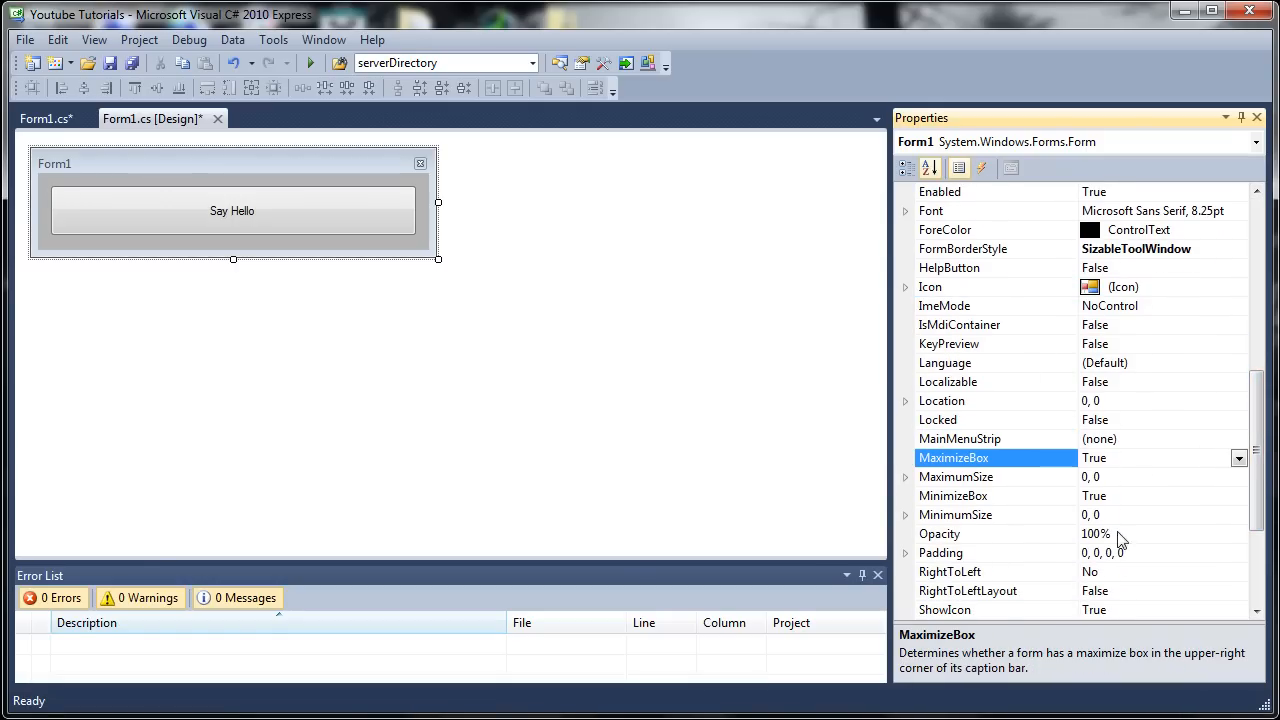
pyautogui.click(1050, 477)
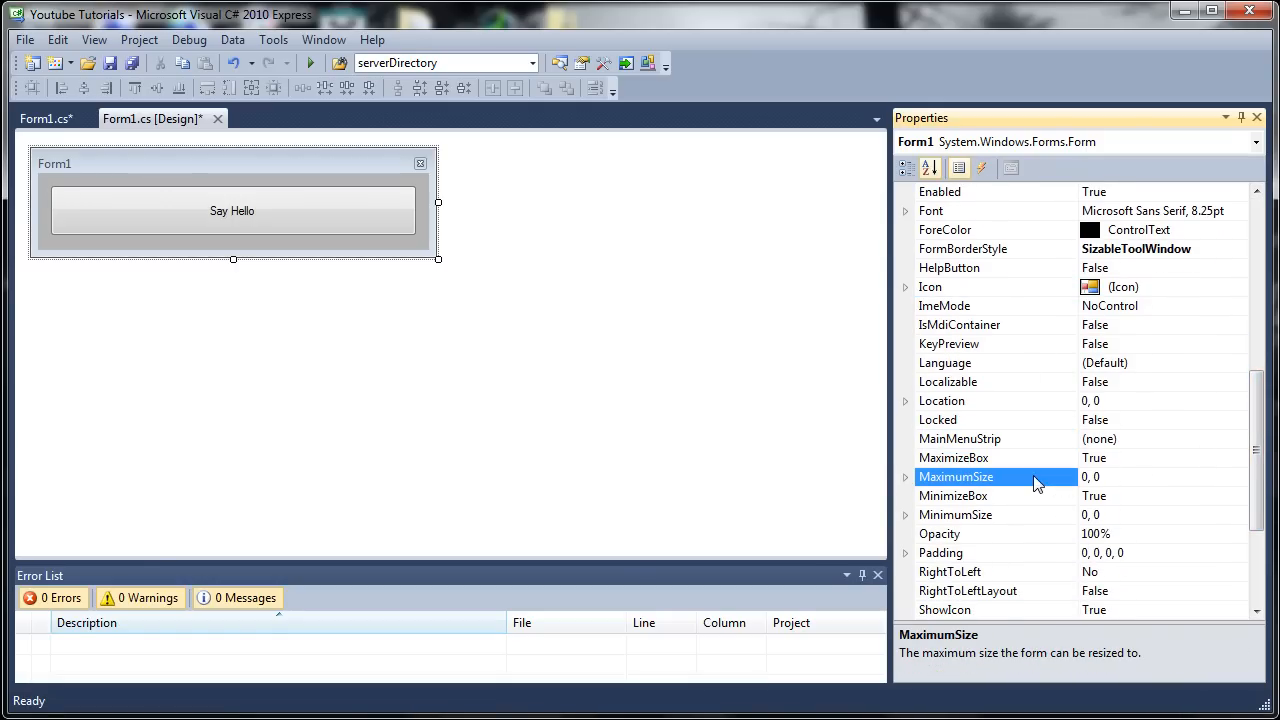
pyautogui.moveTo(1266, 486); pyautogui.dragTo(1265, 560)
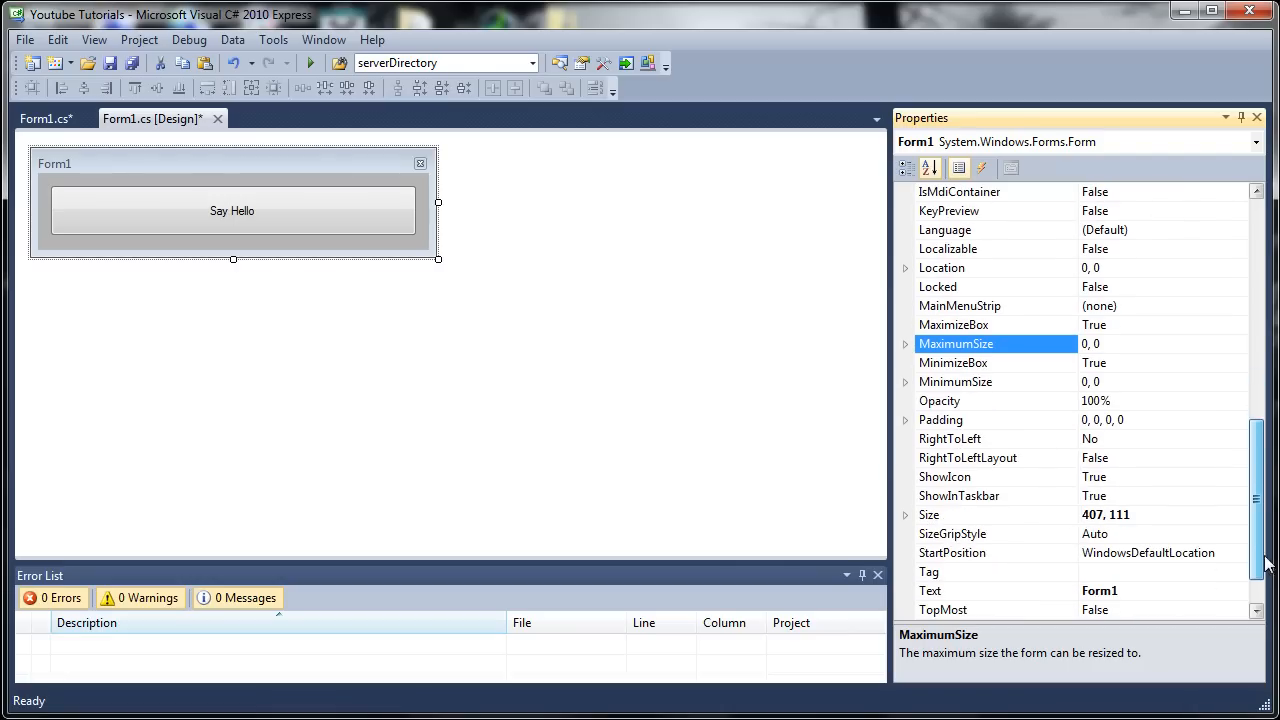
pyautogui.click(218, 212)
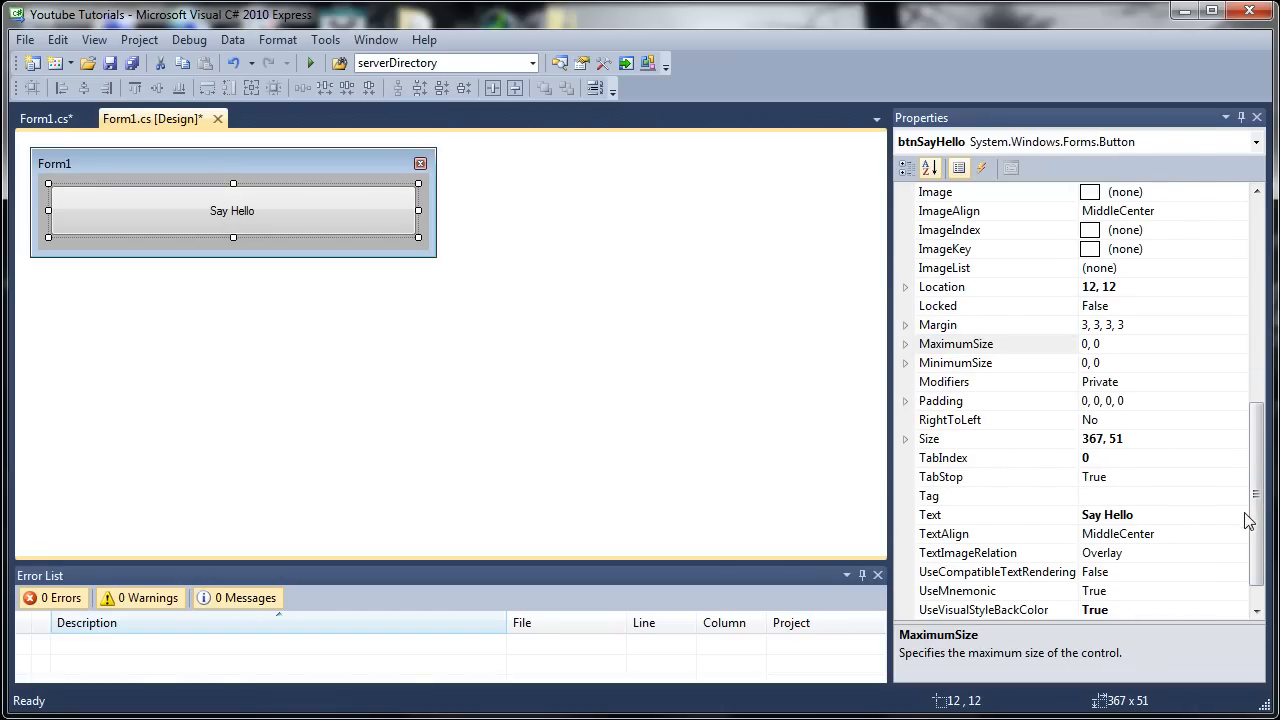
pyautogui.scroll(3, 1248, 520)
pyautogui.scroll(3, 1220, 450)
pyautogui.scroll(2, 1210, 400)
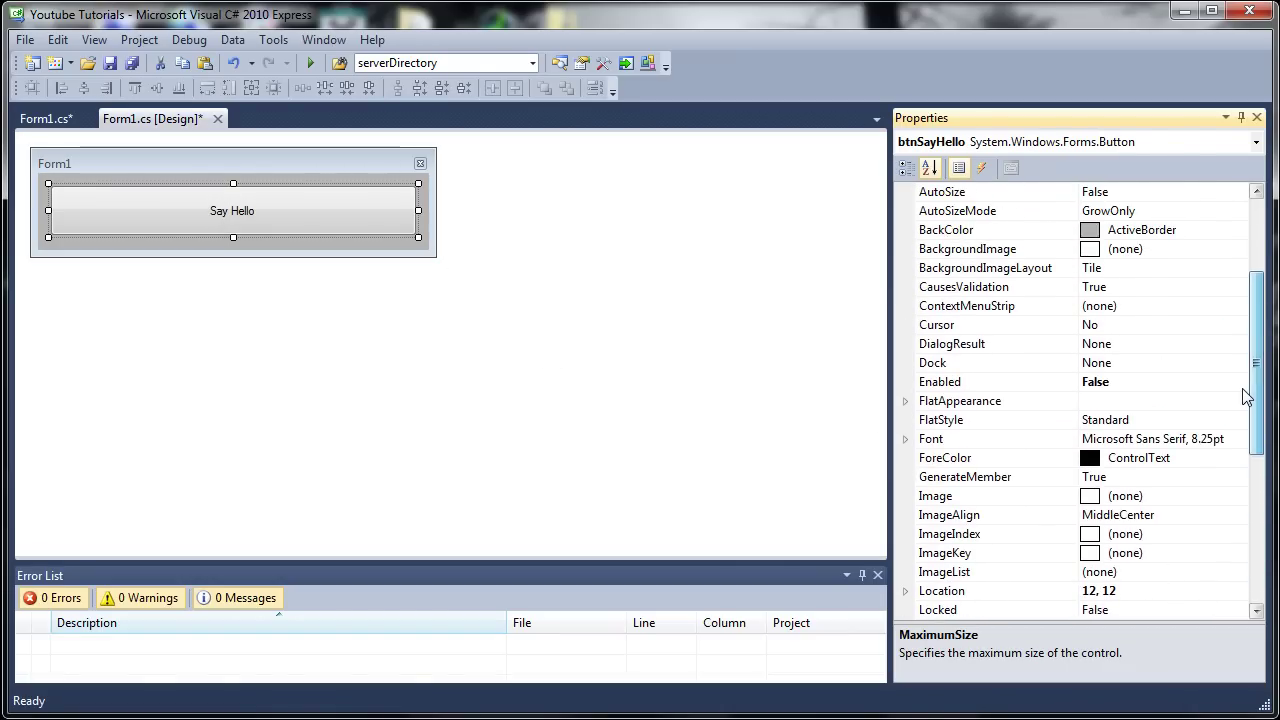
pyautogui.click(1190, 363)
pyautogui.click(1238, 363)
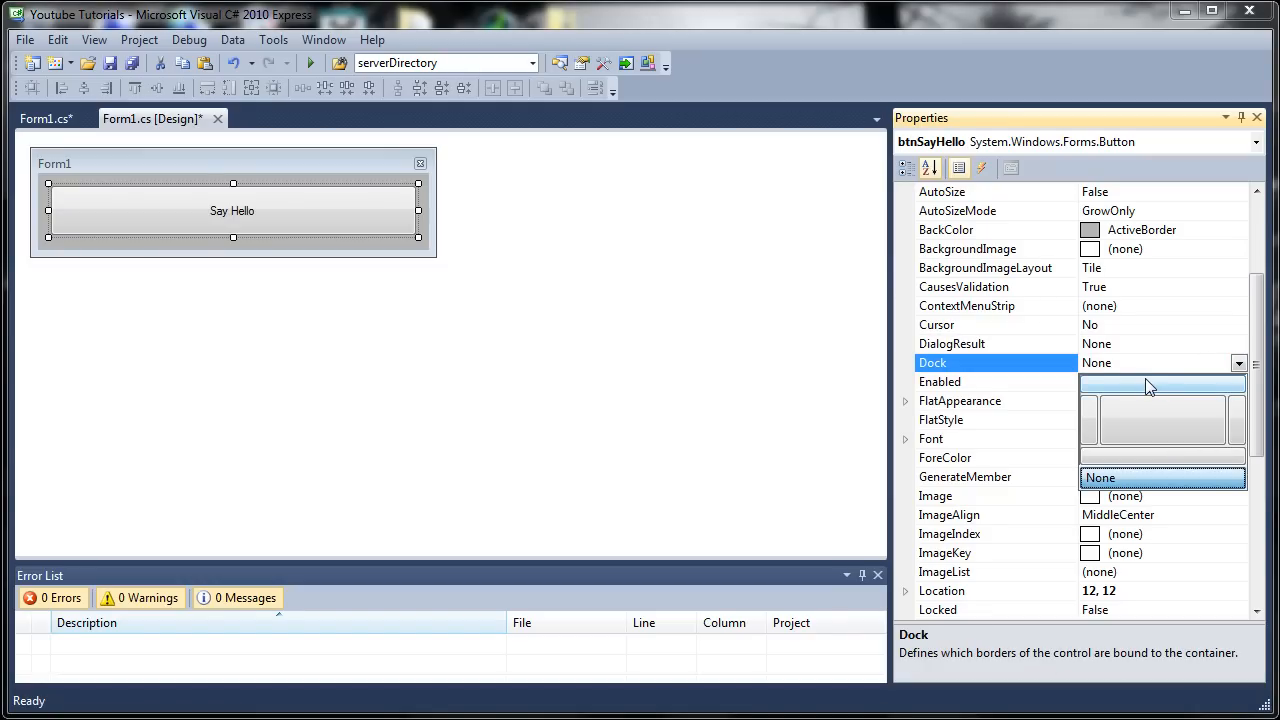
pyautogui.click(1103, 381)
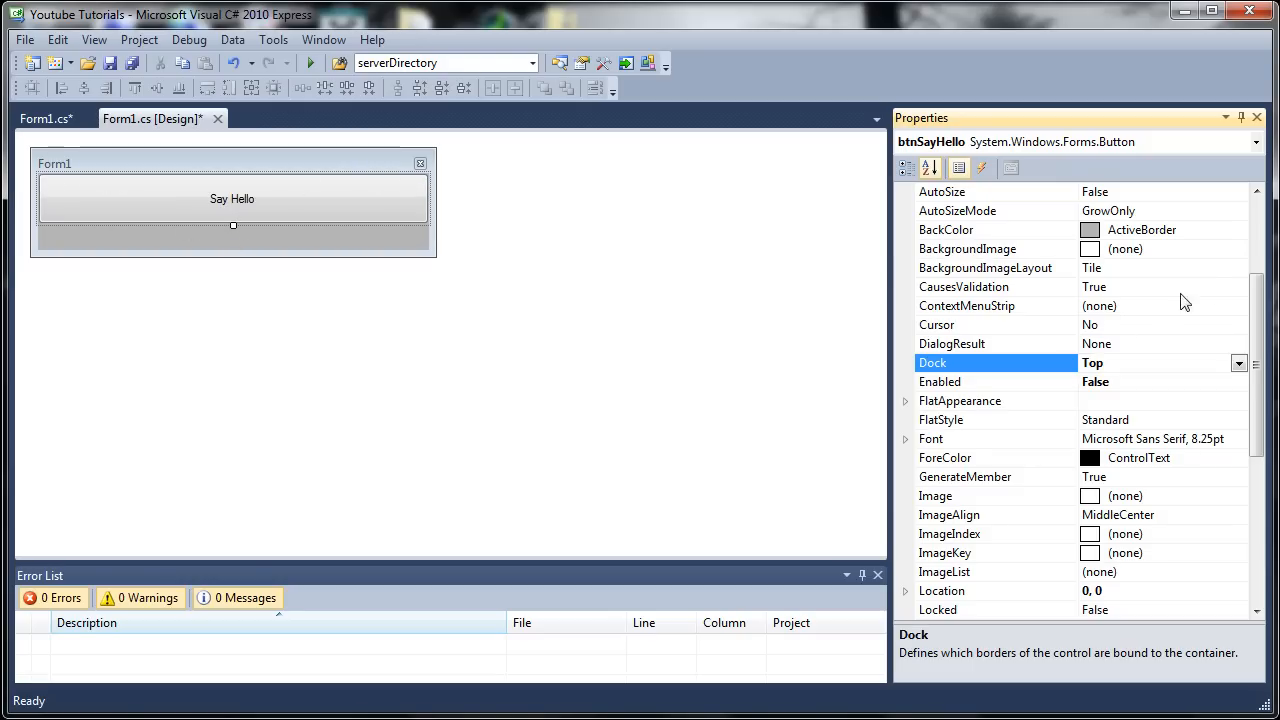
pyautogui.click(1238, 363)
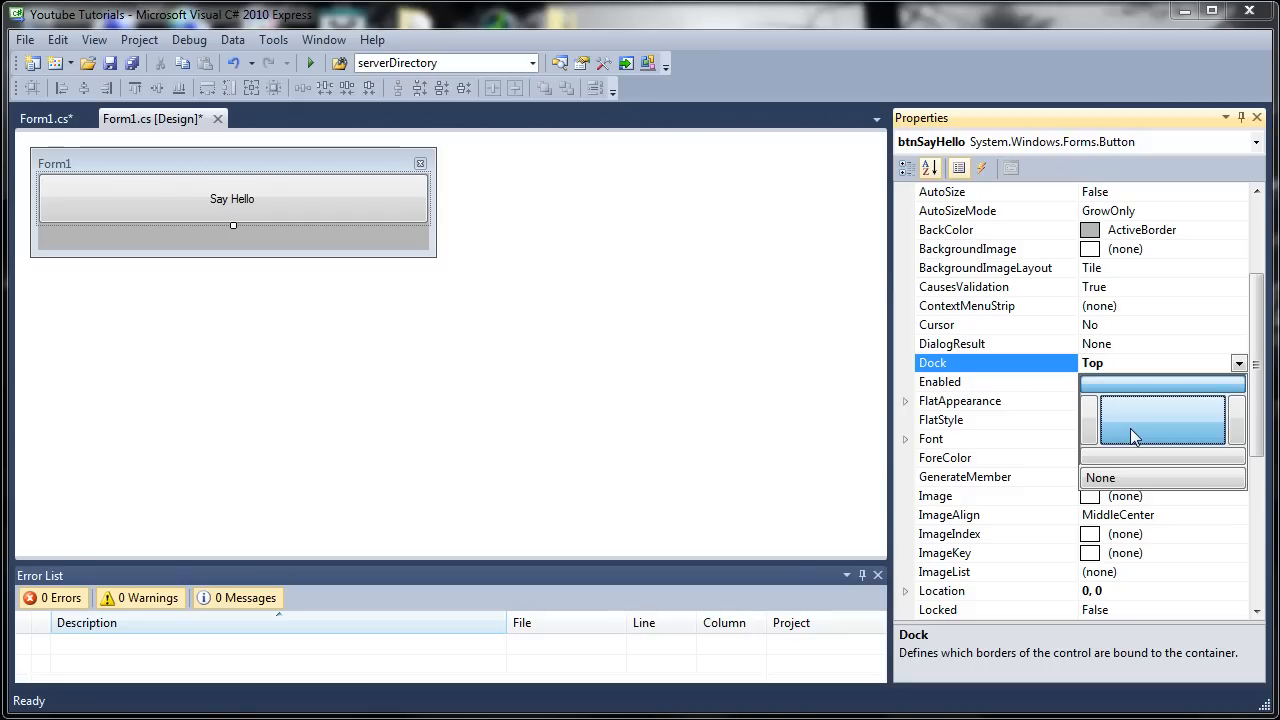
pyautogui.click(1130, 428)
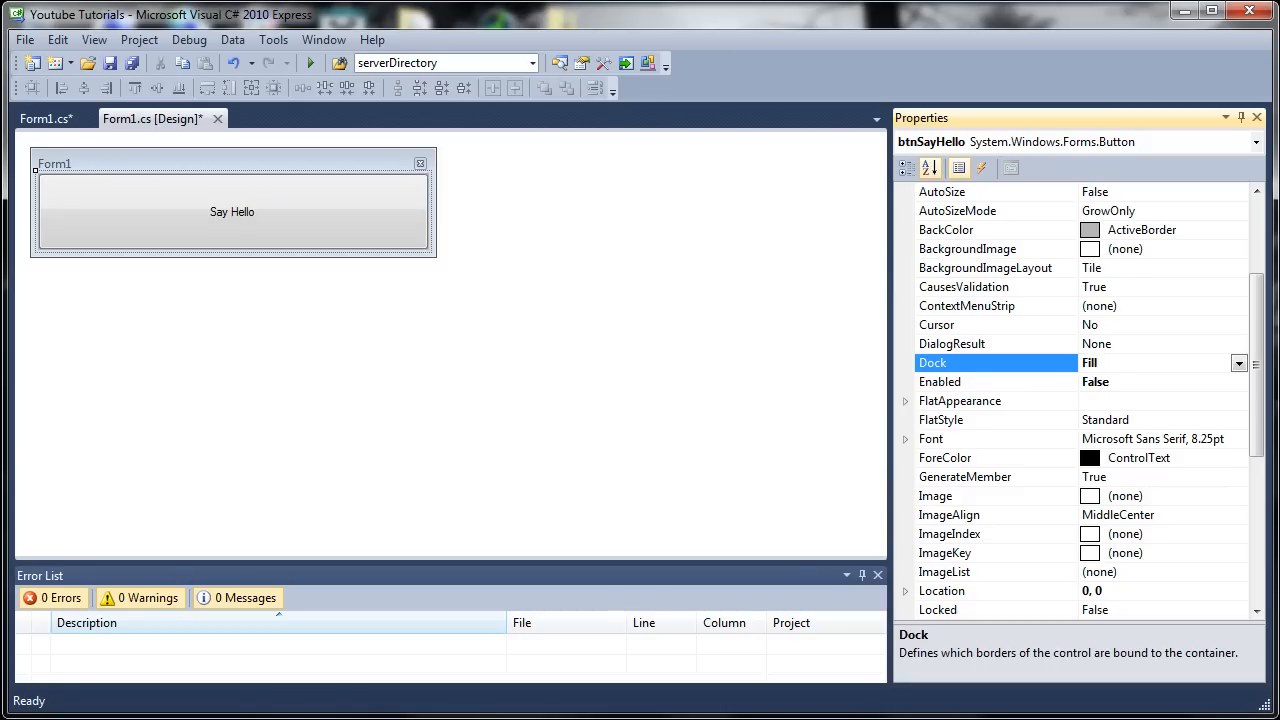
pyautogui.click(1238, 363)
pyautogui.click(1137, 470)
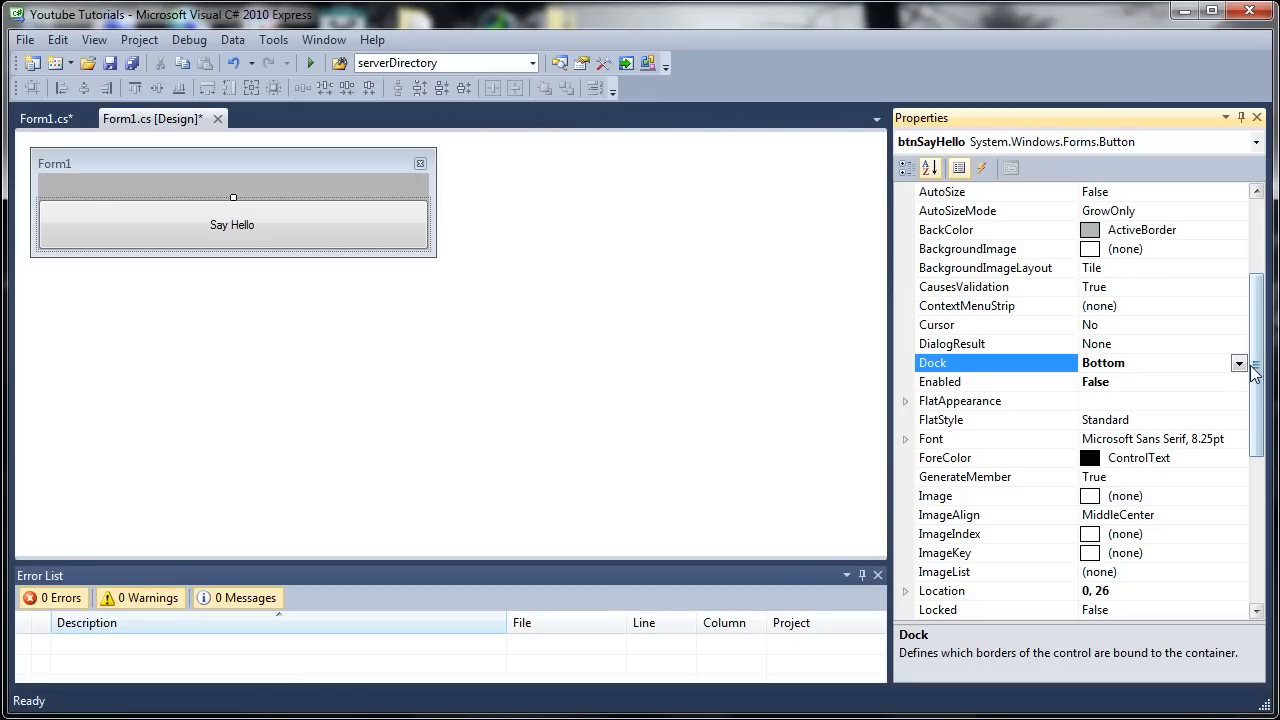
pyautogui.click(1238, 363)
pyautogui.click(1095, 428)
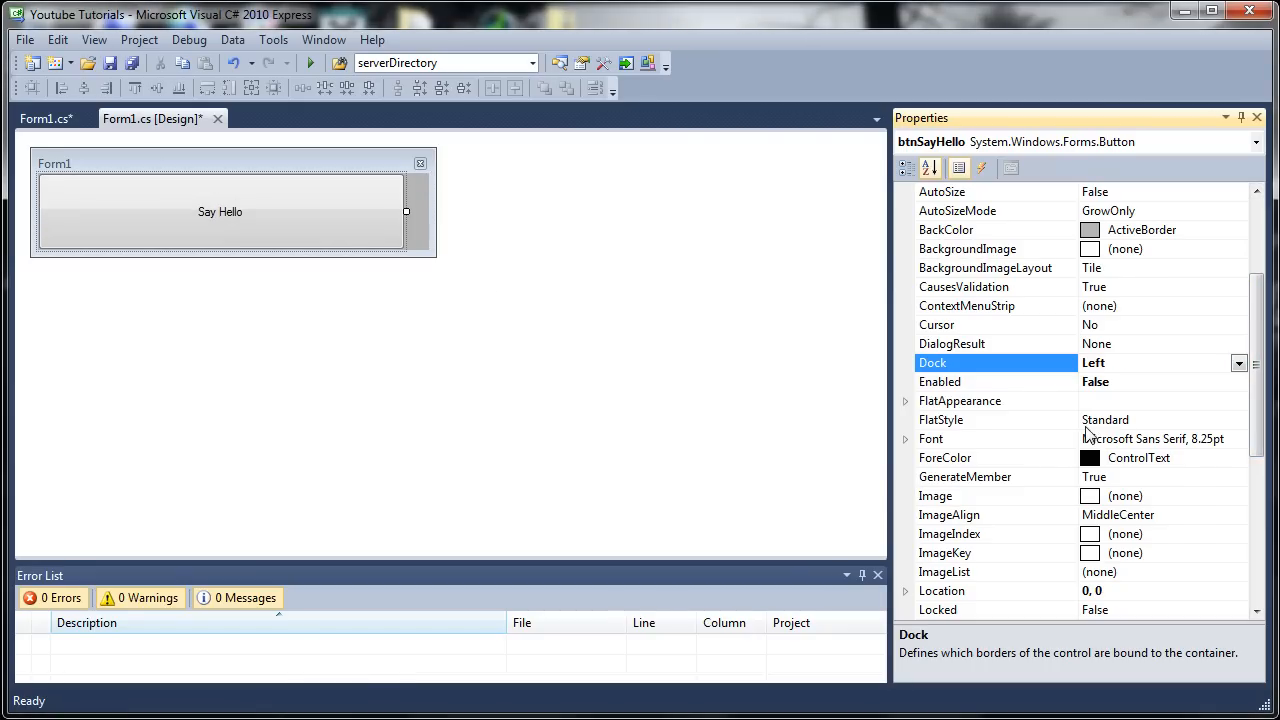
pyautogui.click(1238, 365)
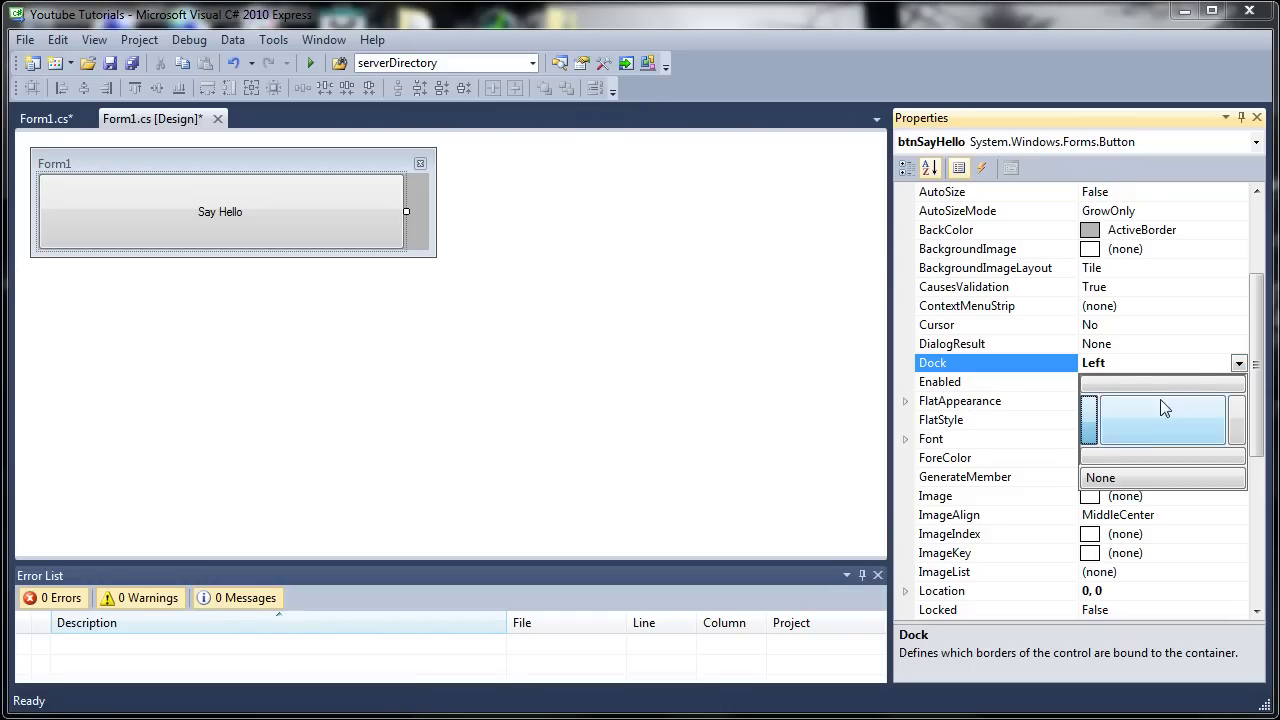
pyautogui.click(1252, 435)
pyautogui.click(1238, 363)
pyautogui.click(1233, 420)
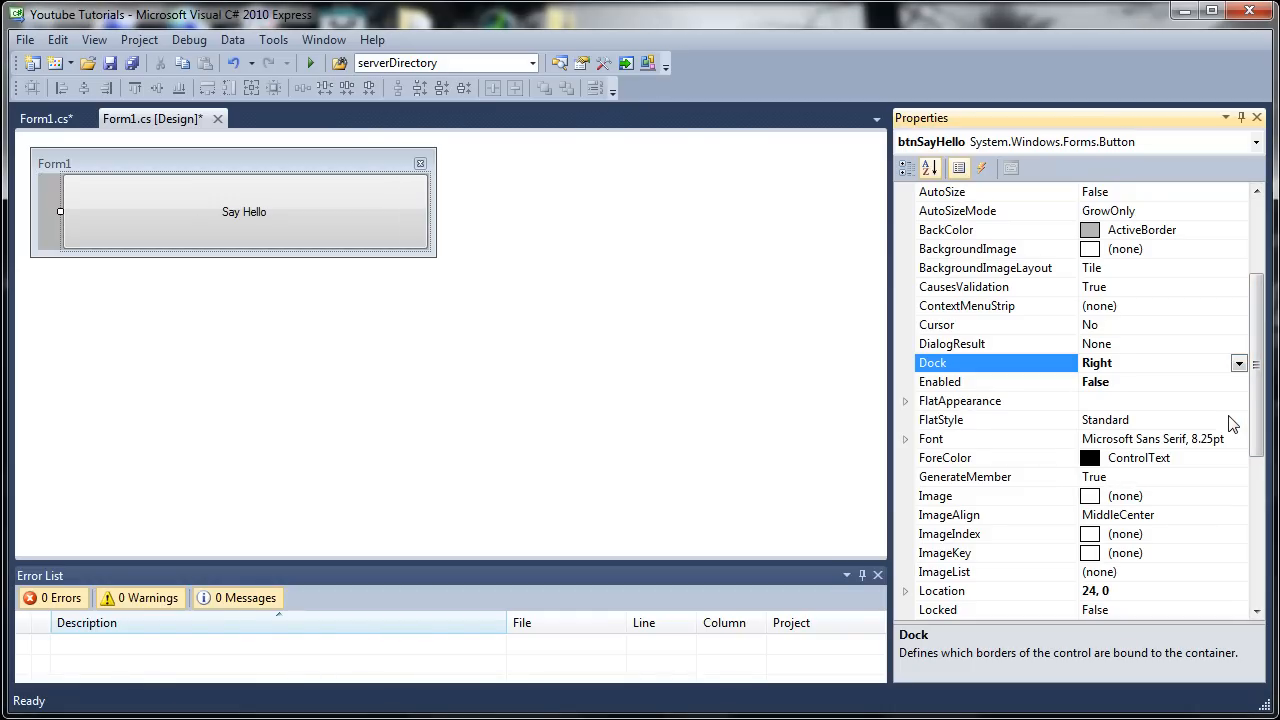
pyautogui.click(1239, 363)
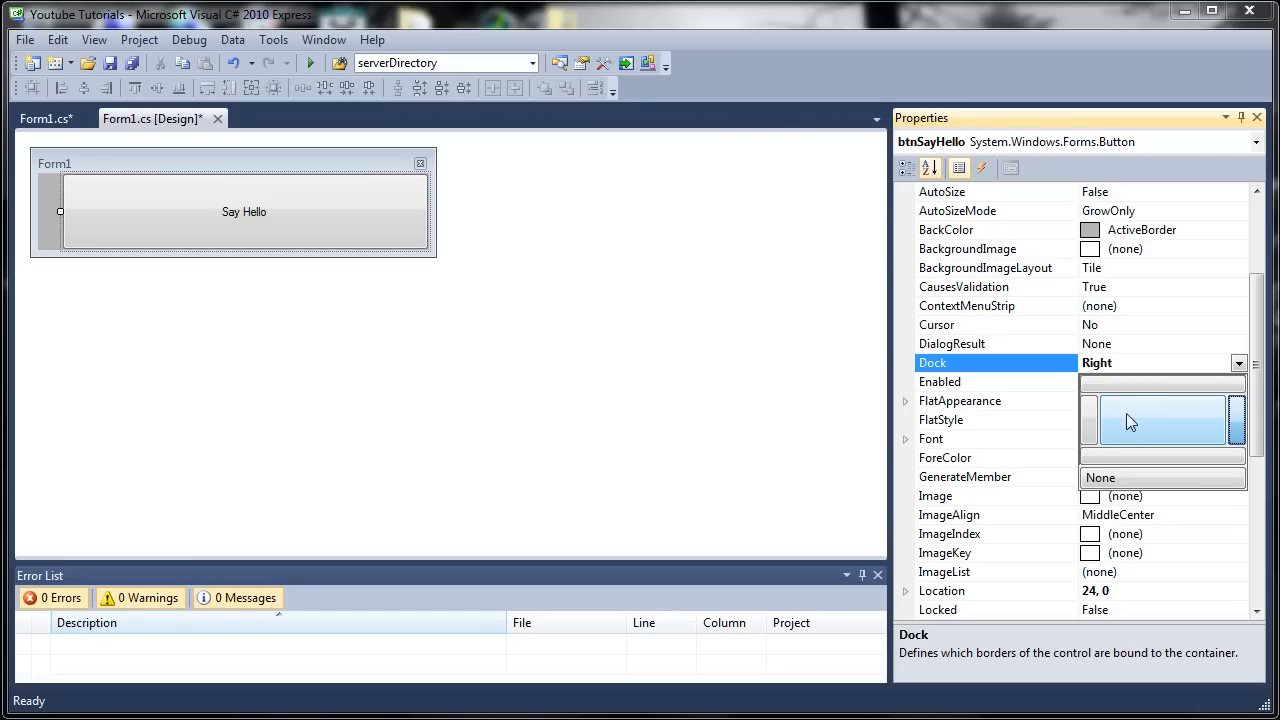
pyautogui.click(1130, 477)
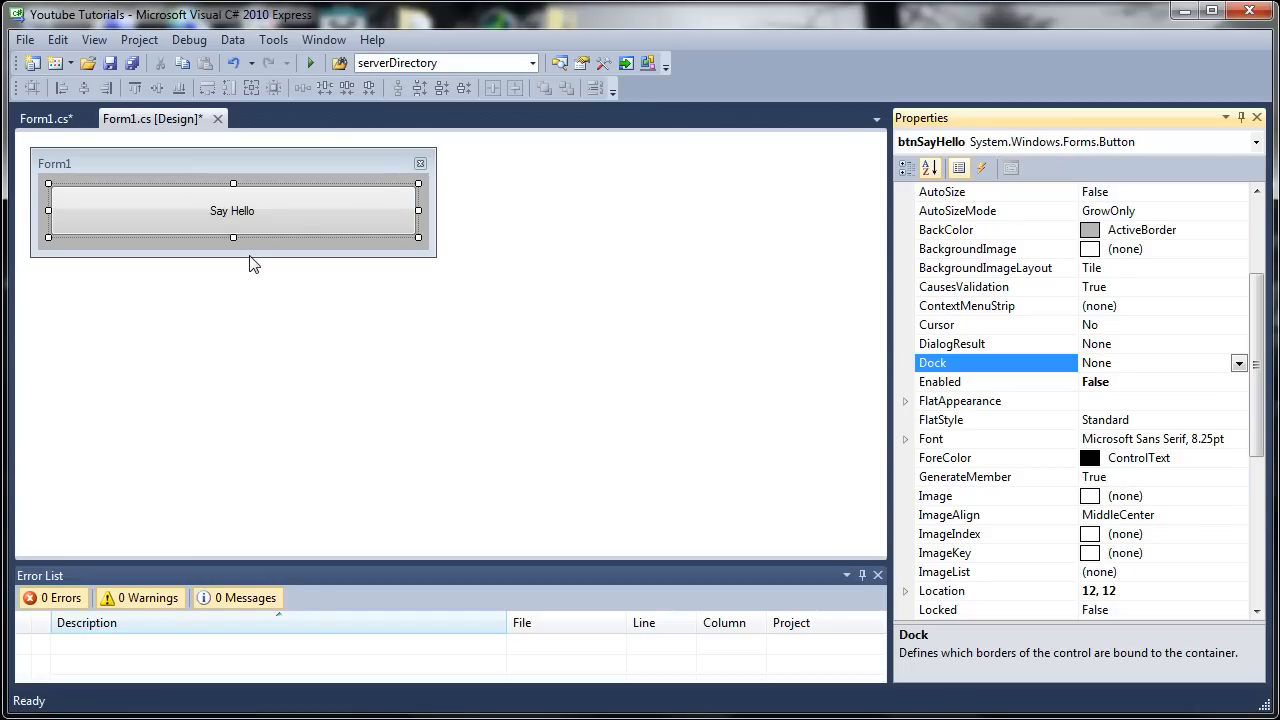
pyautogui.click(950, 458)
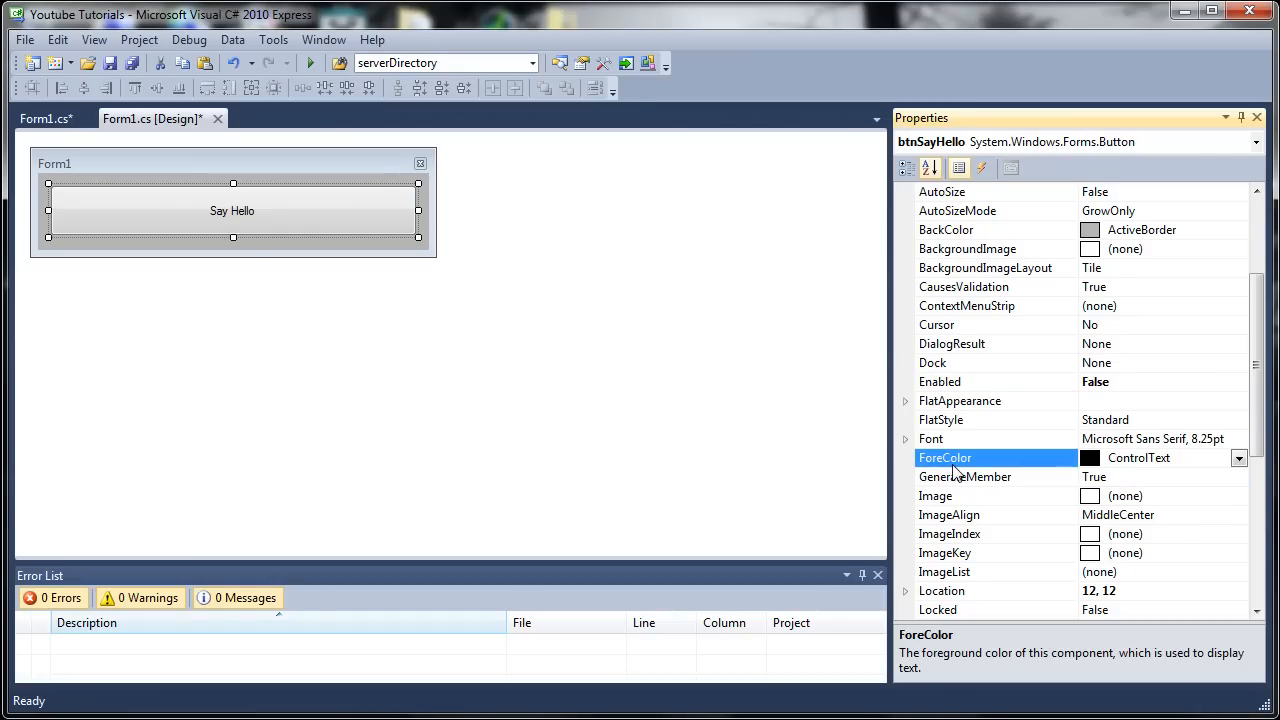
pyautogui.click(968, 496)
pyautogui.click(958, 534)
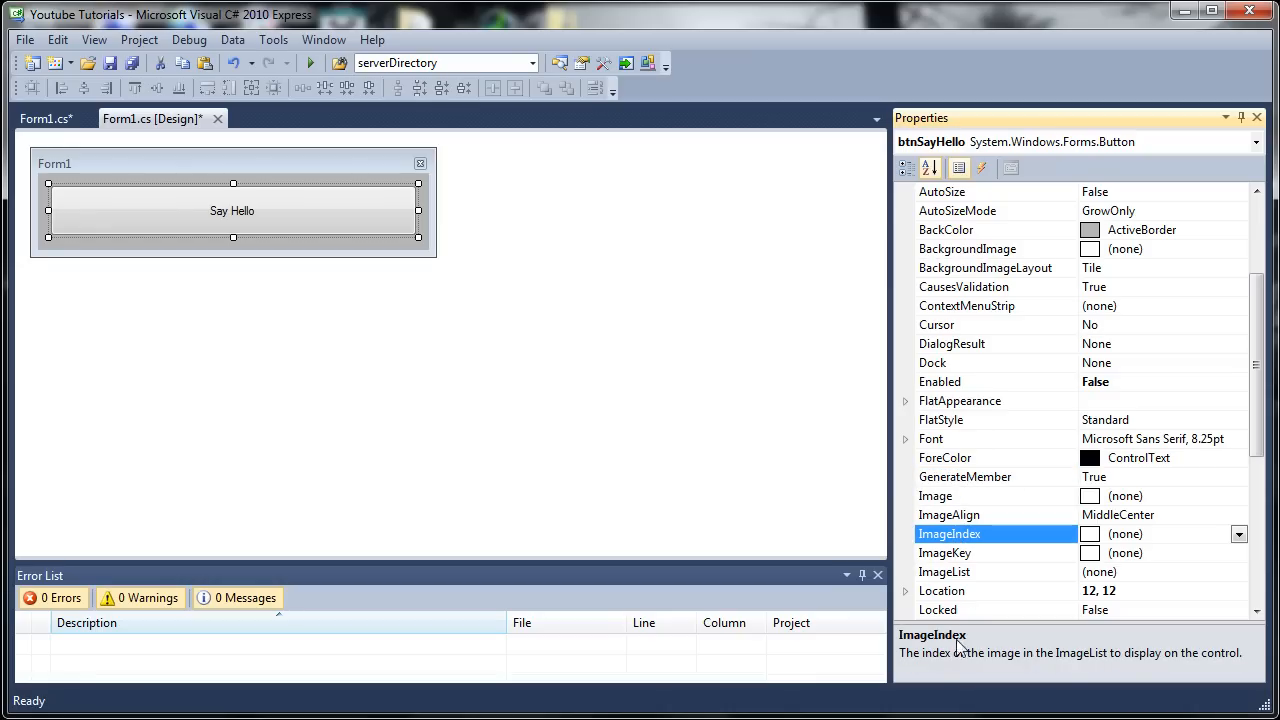